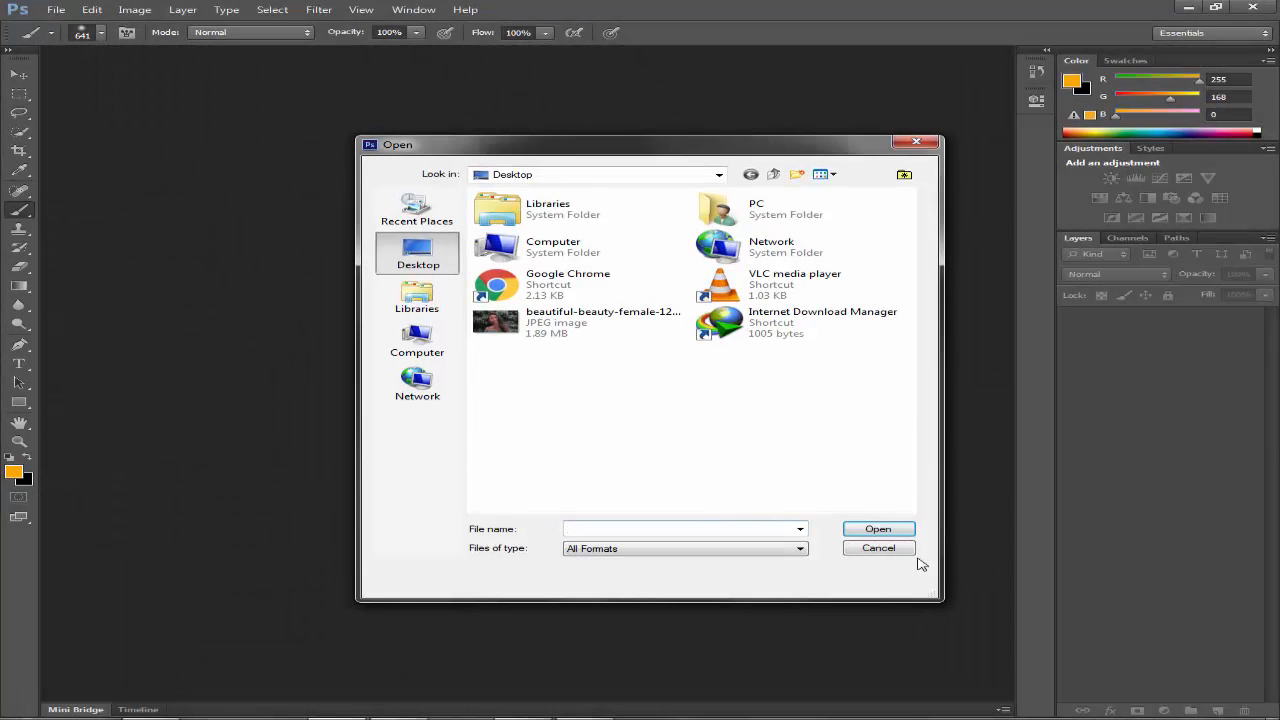
Open the portrait photo beautiful-beauty-female-1262287.jpg from the Desktop in Camera Raw.
left_click(872, 541)
left_click(56, 9)
left_click(77, 40)
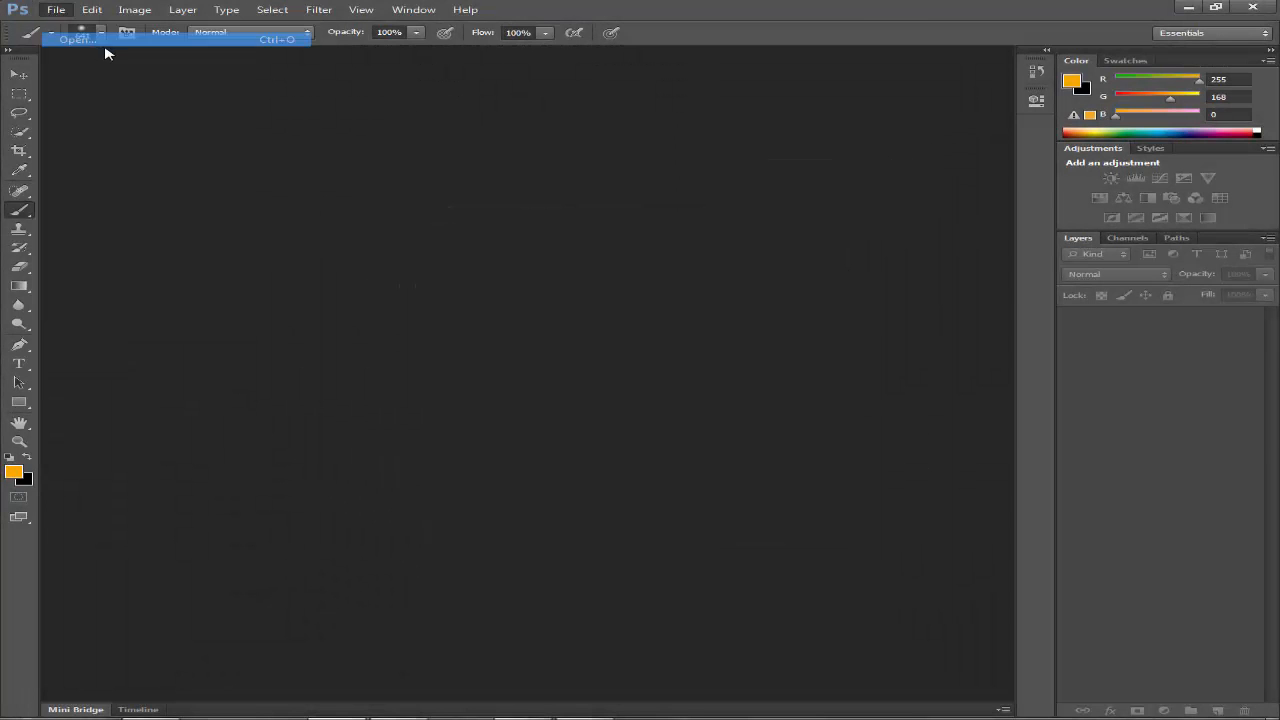
left_click(568, 284)
left_click(575, 318)
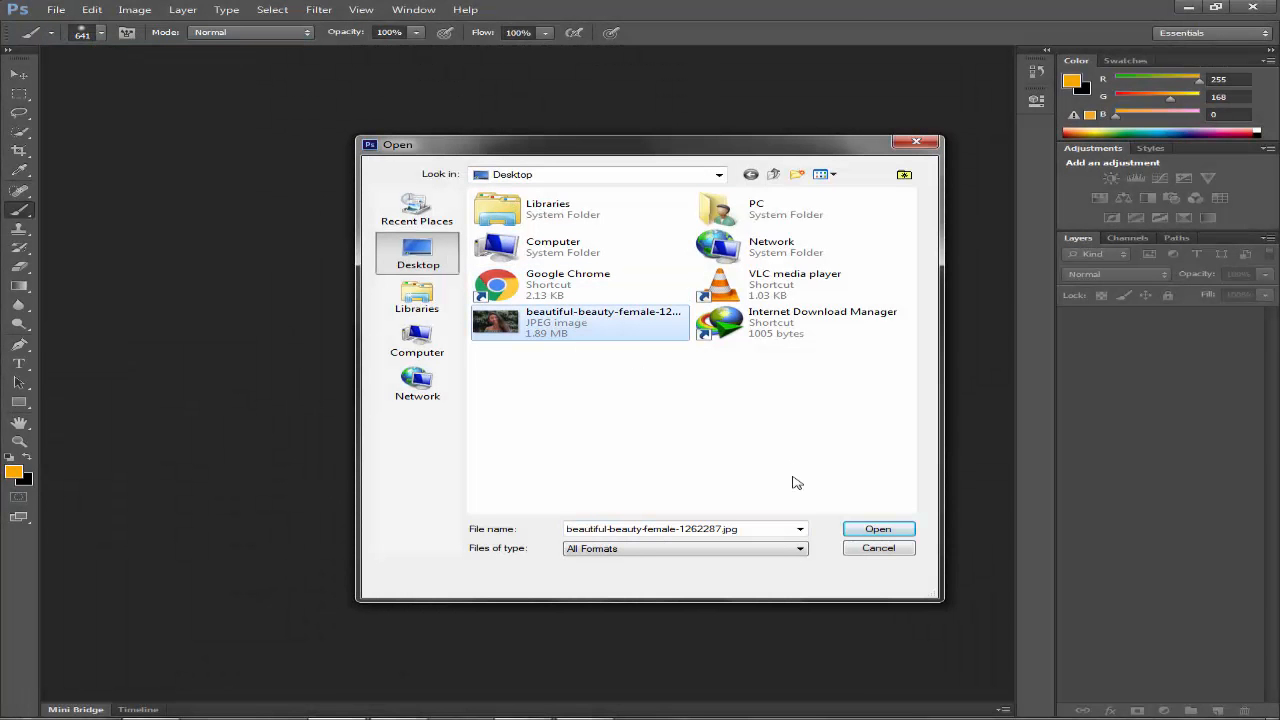
left_click(870, 526)
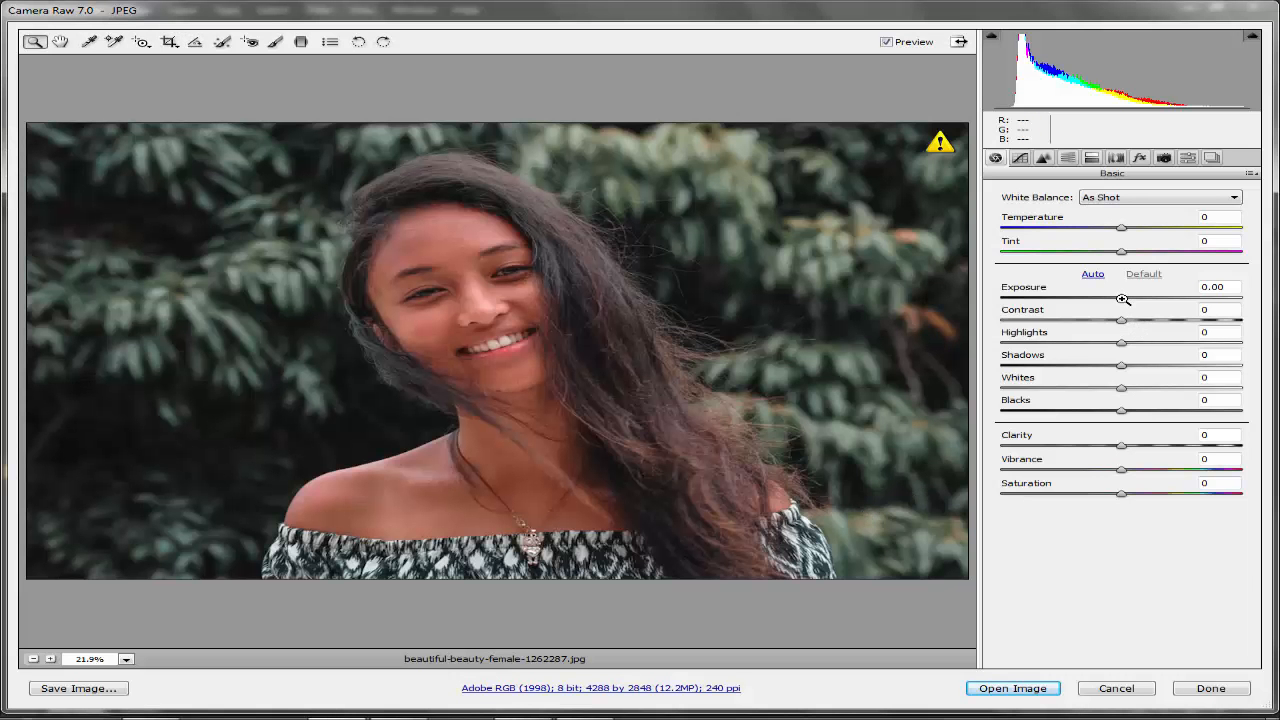
Set Temperature to +2, Exposure +0.90, Contrast -22, Highlights -37, Shadows +52, Whites +13, Blacks -45, Clarity +13 and Vibrance +49.
left_click_drag(1121, 297, 1138, 394)
left_click_drag(1145, 449, 1183, 474)
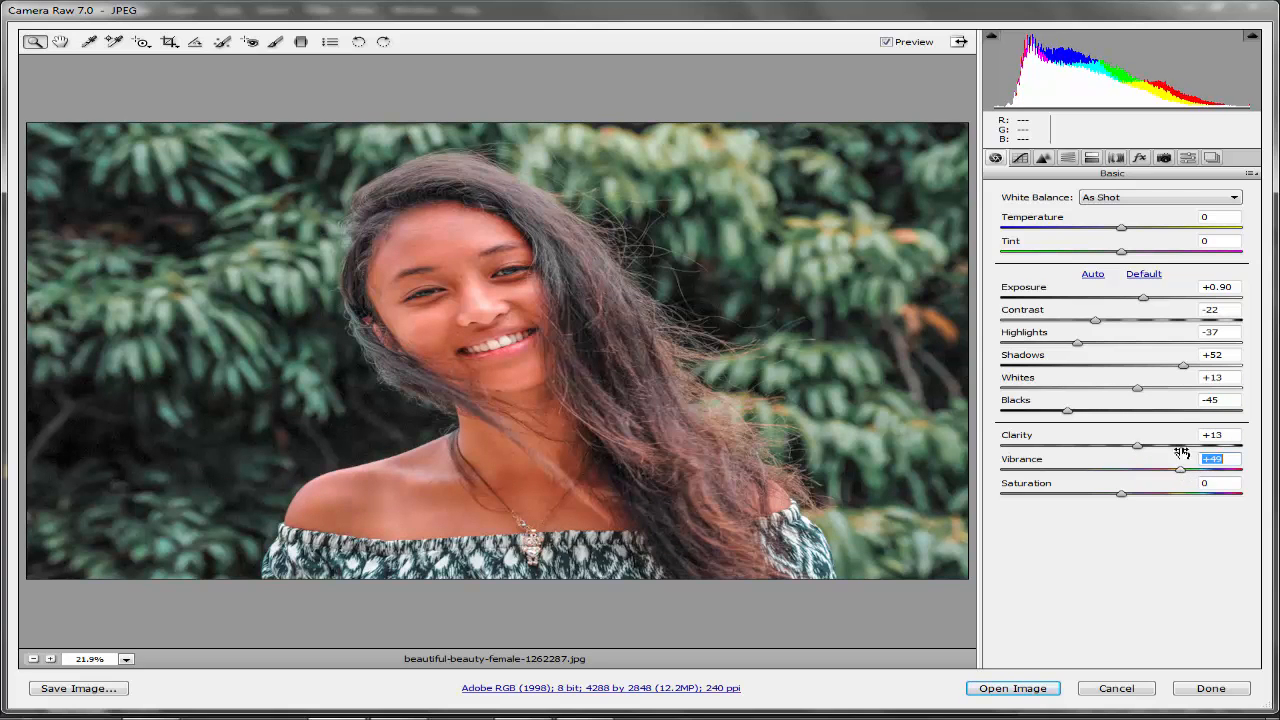
left_click_drag(1127, 231, 1127, 235)
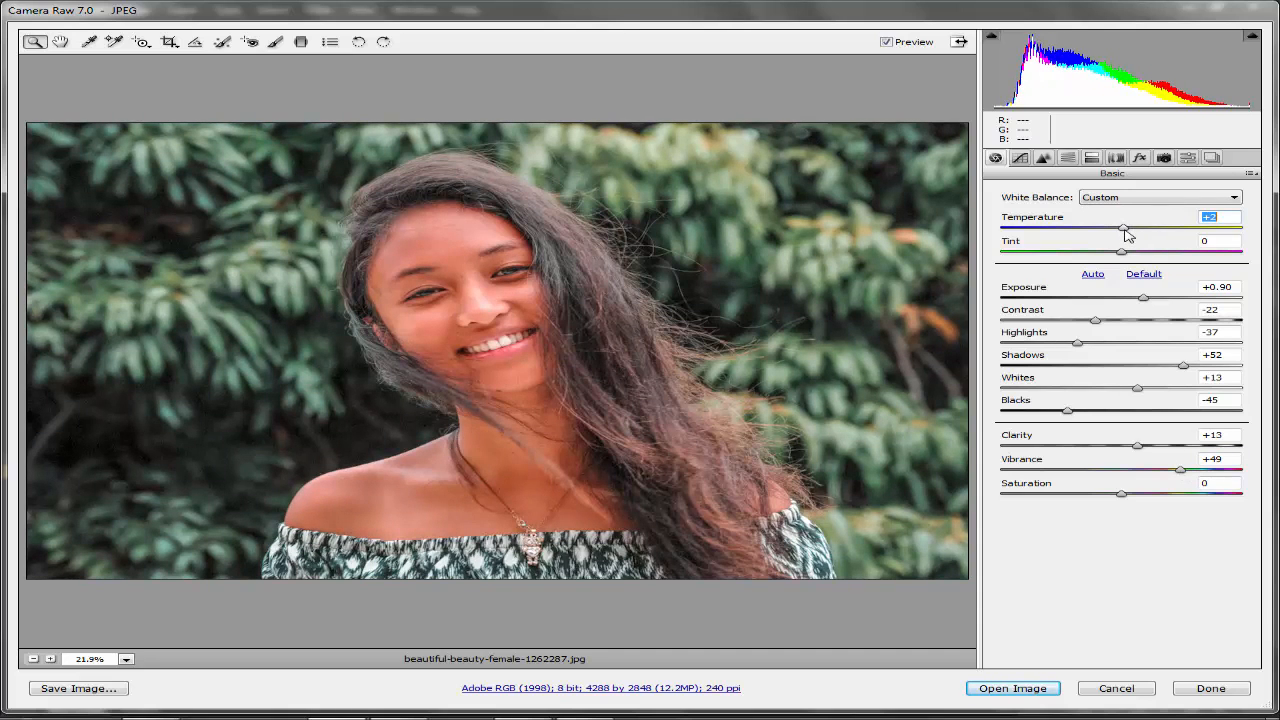
Lower the Oranges saturation to -25, and raise the luminance of Reds to +37 and Oranges to +17.
left_click(1043, 158)
left_click(1067, 158)
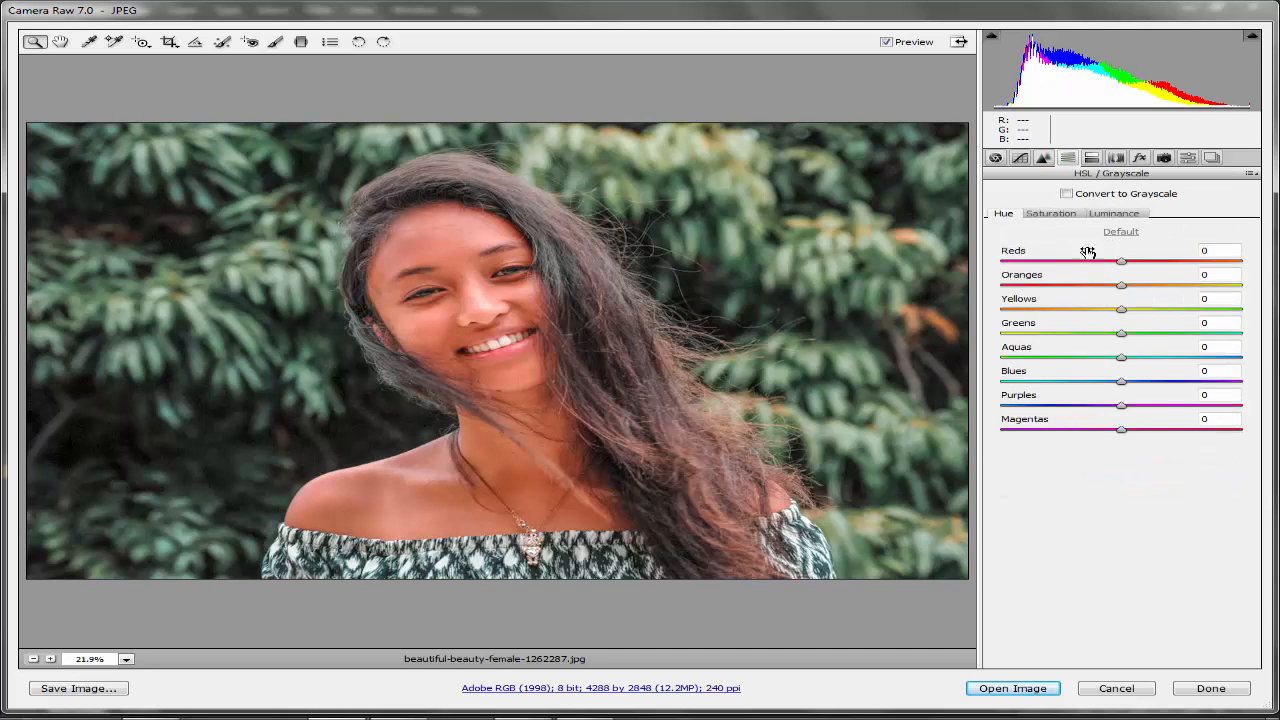
left_click(1074, 216)
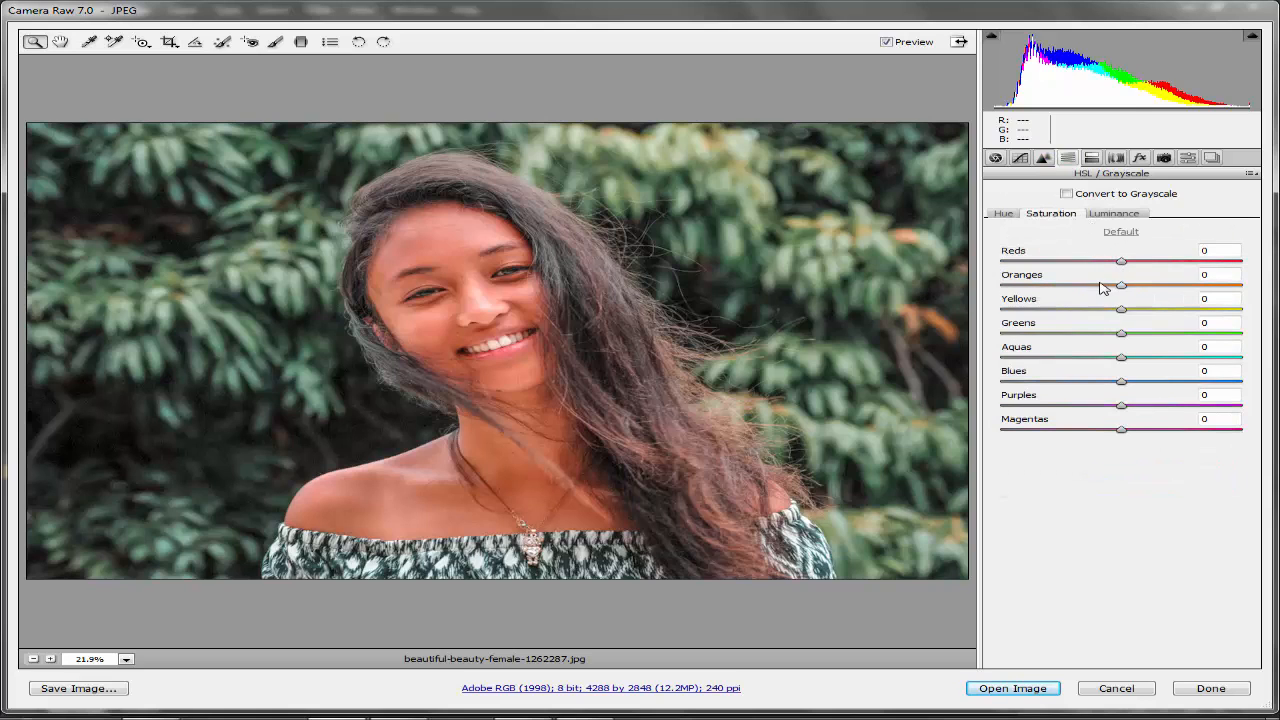
left_click_drag(1100, 286, 1143, 288)
left_click(1108, 216)
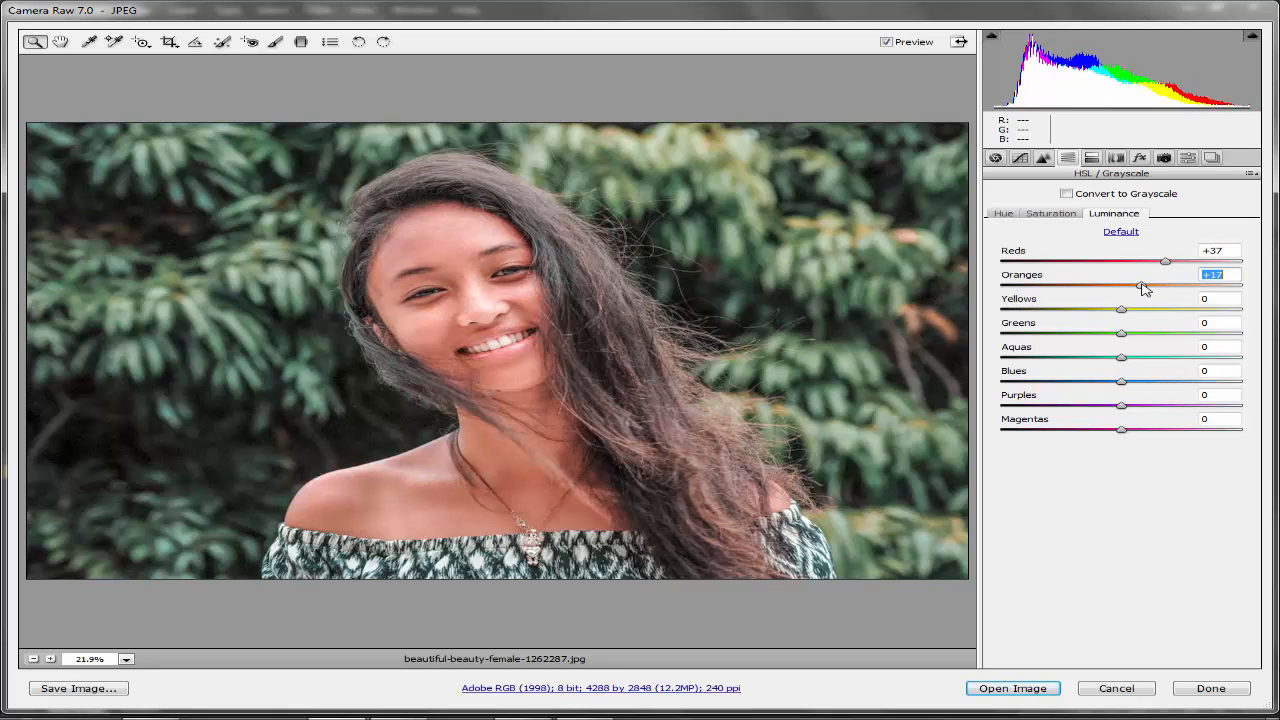
Set the saturation of Reds to -21 and Oranges to -30, and return Yellows to 0 after trying +92.
left_click(1051, 213)
left_click(1096, 262)
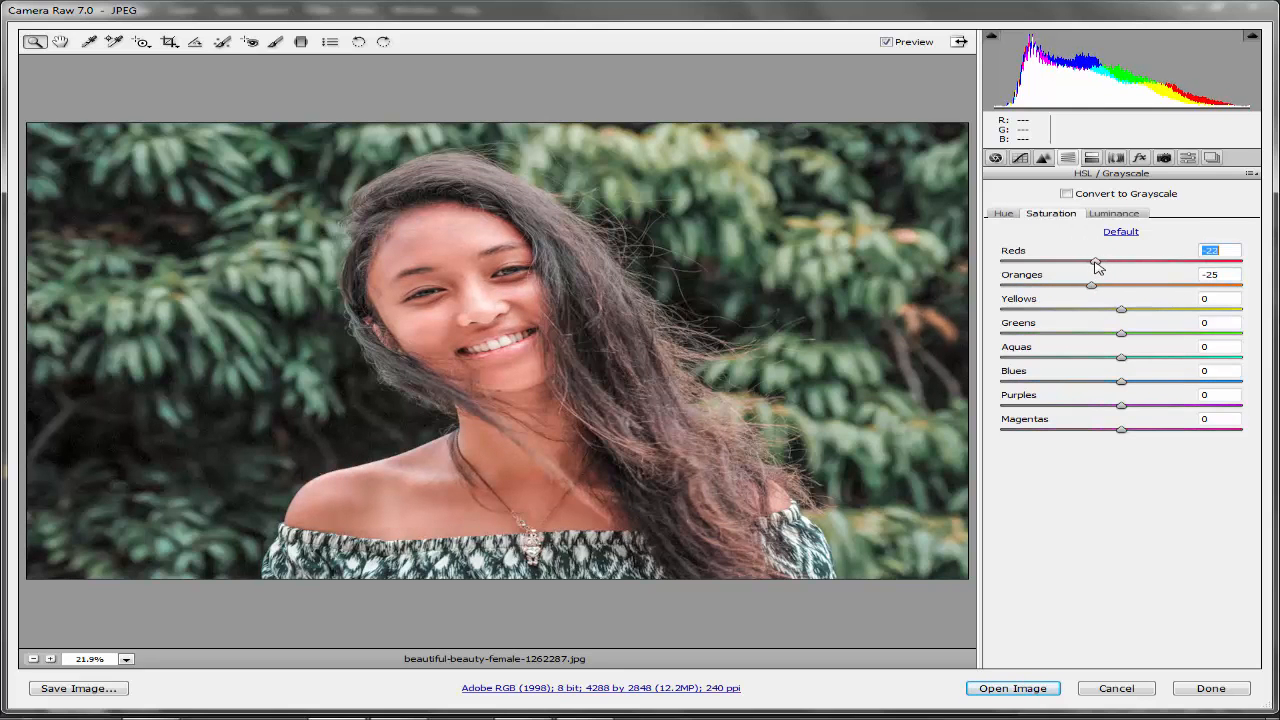
left_click_drag(1096, 266, 1097, 264)
left_click_drag(1091, 286, 1232, 312)
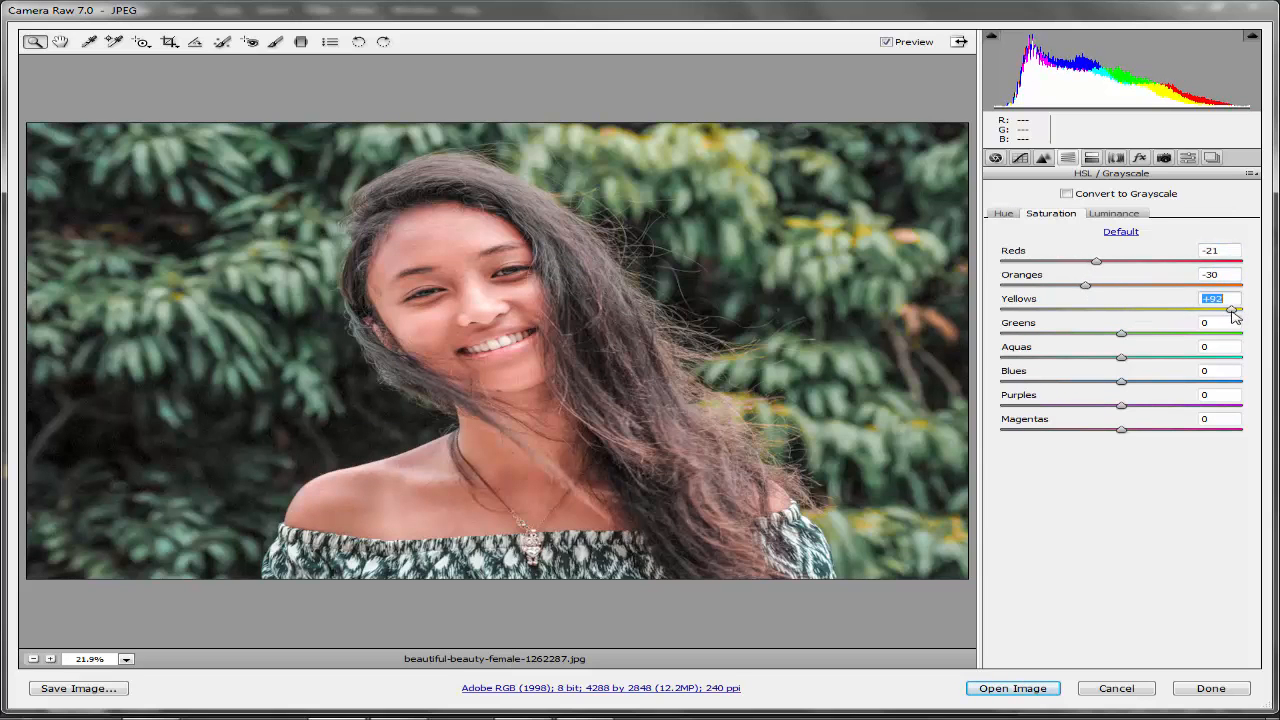
type("0")
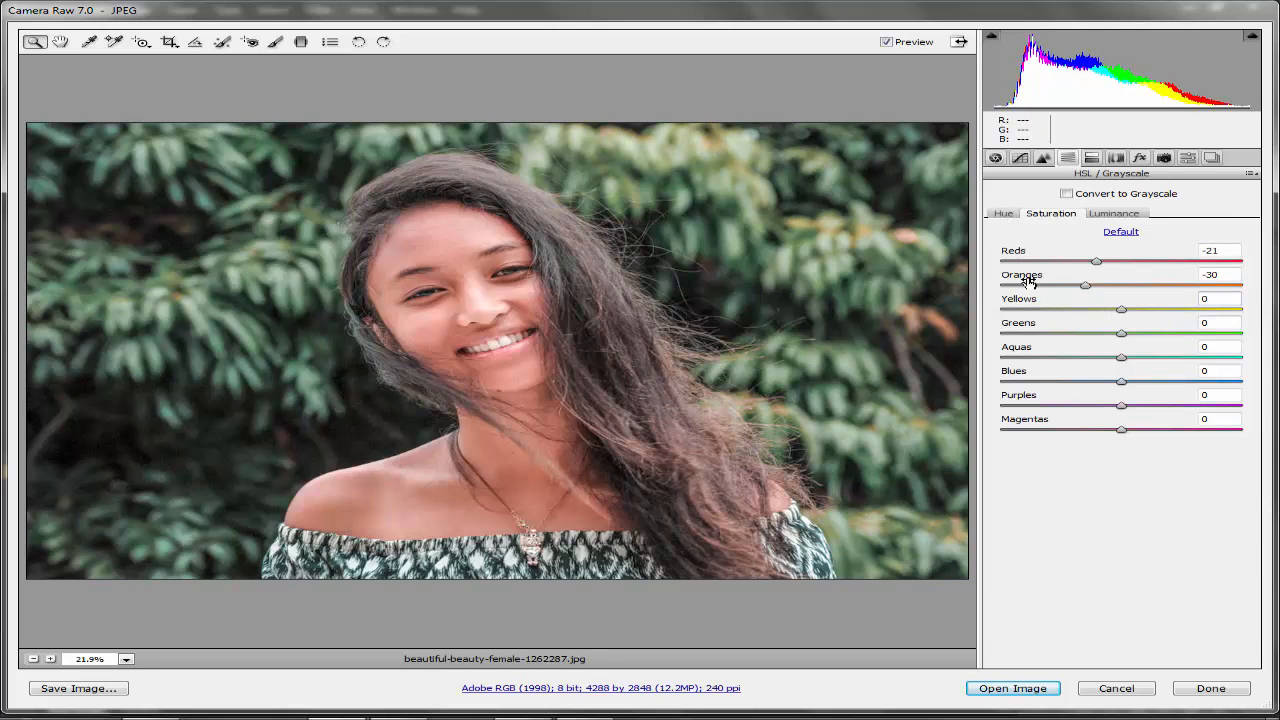
Try a Greens hue of +60 and reset it.
left_click(1005, 214)
left_click(1215, 322)
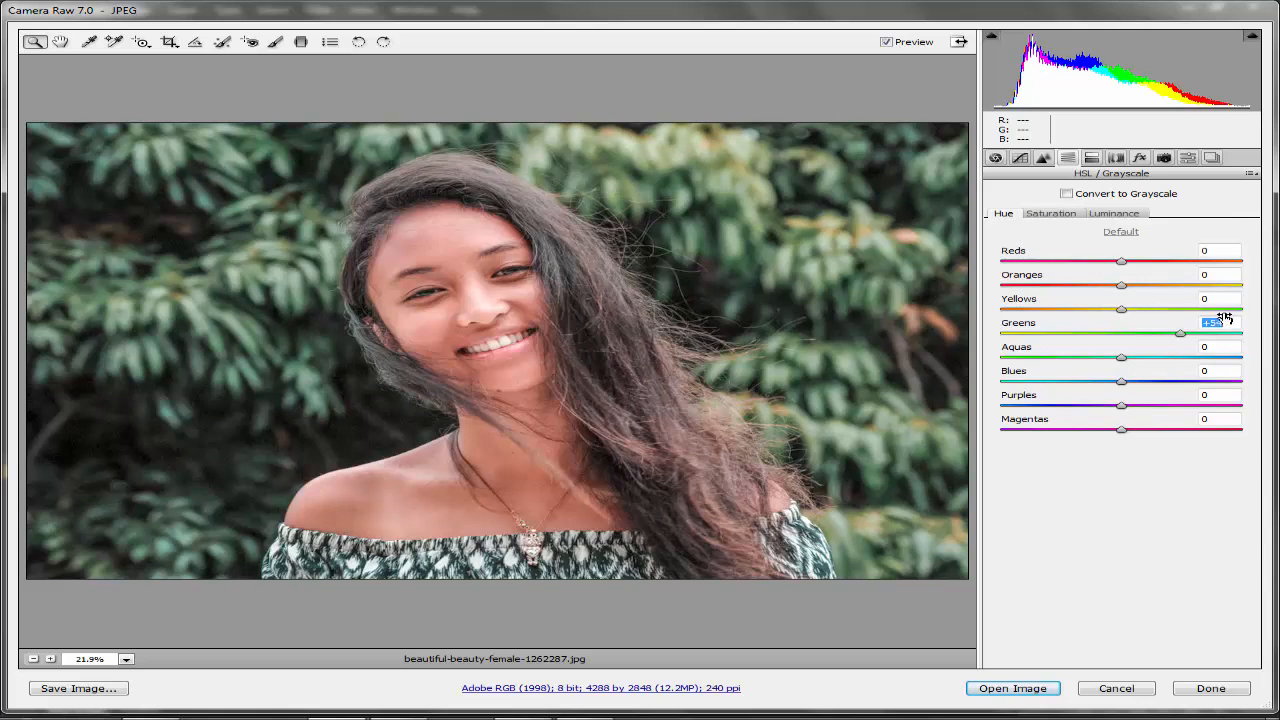
type("60")
key("Return")
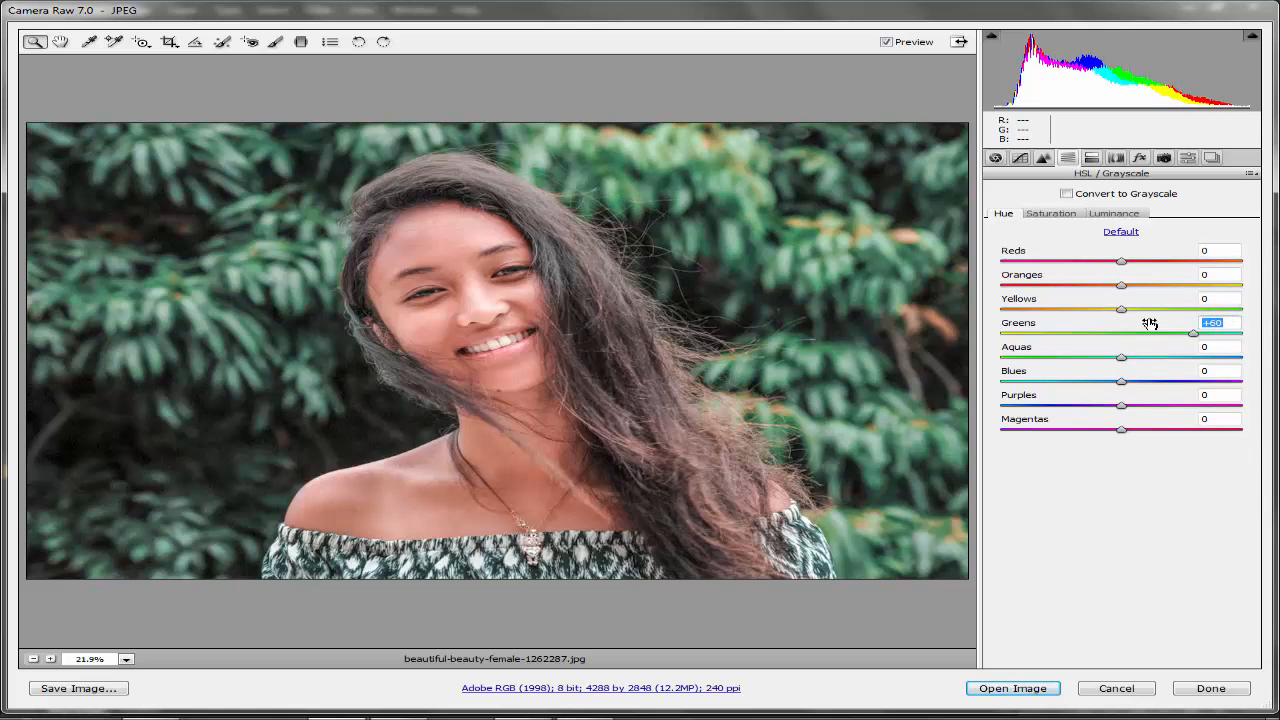
double_click(1150, 323)
Set the hue of Yellows to +71, Greens to -28 and Aquas to +100.
left_click_drag(1143, 312, 1210, 315)
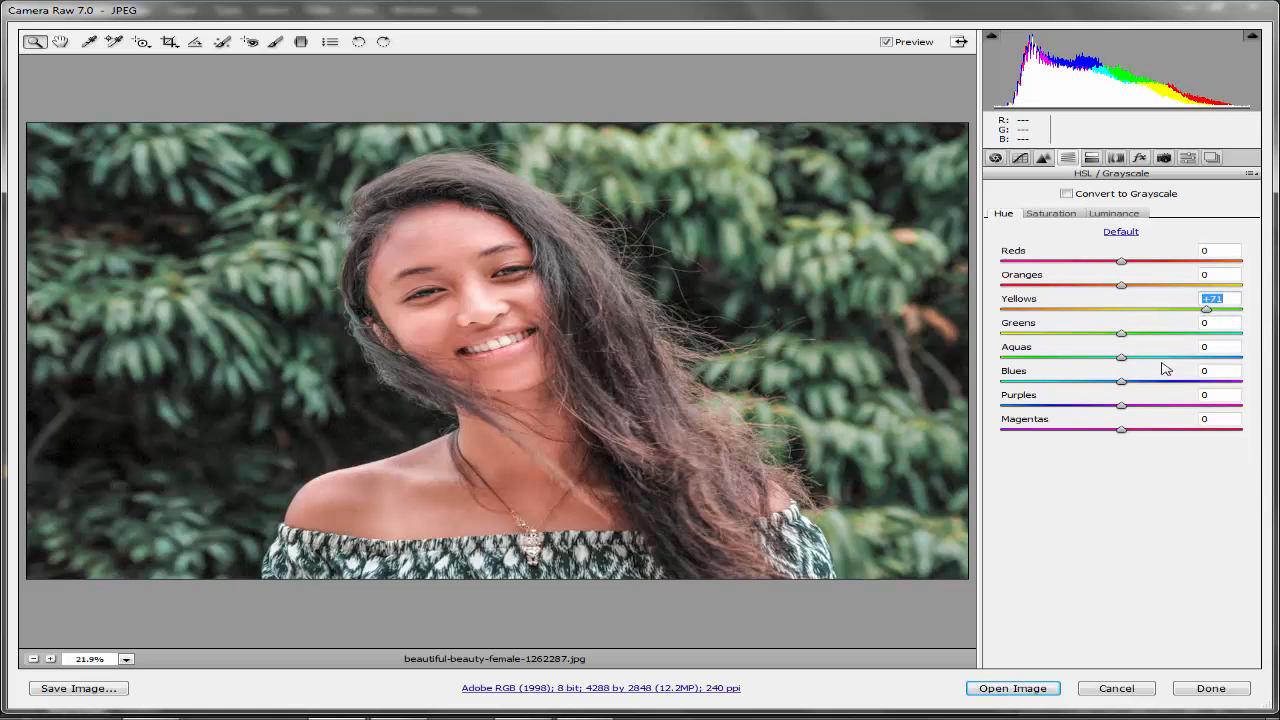
left_click_drag(1115, 333, 1090, 343)
left_click_drag(1193, 358, 1243, 358)
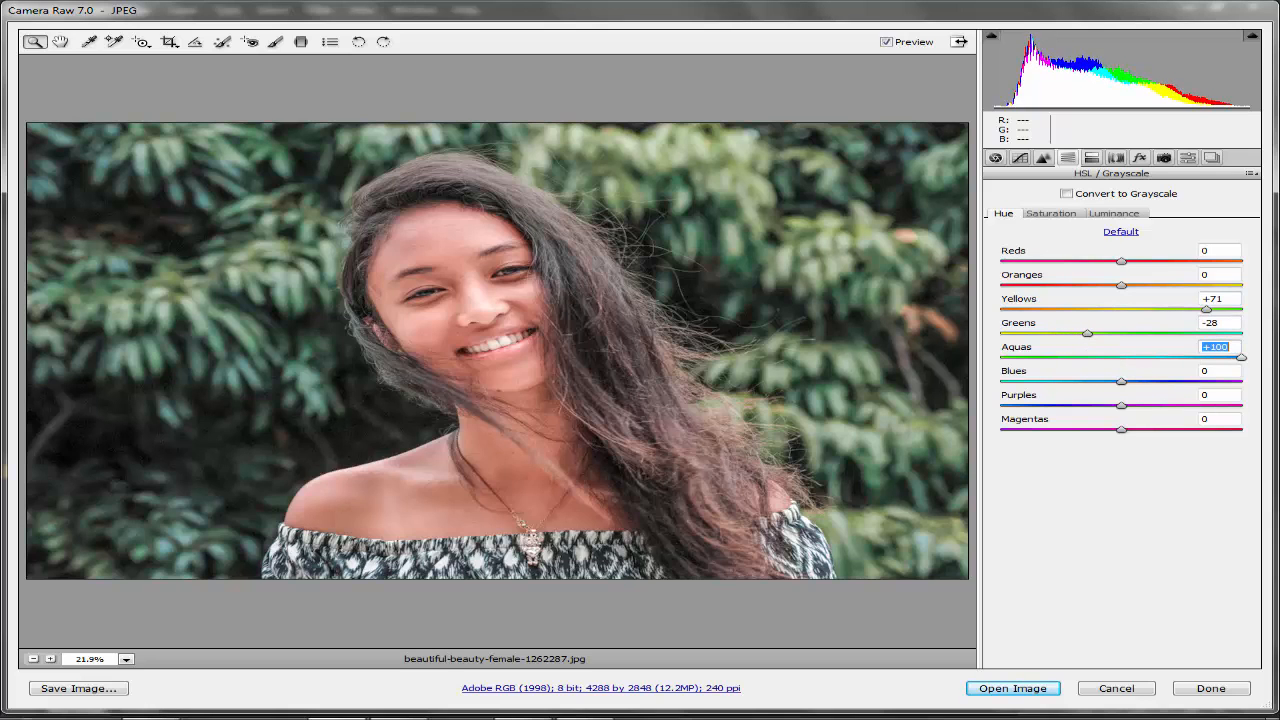
Try shifting the Blues and Purples hues and reset both to 0.
left_click_drag(1155, 383, 1231, 384)
double_click(1231, 384)
left_click_drag(1138, 406, 995, 413)
type("00")
Set the Oranges hue to -3 and, after trying -18 for Reds, return the Reds hue to 0.
left_click_drag(1122, 287, 1104, 267)
type("00")
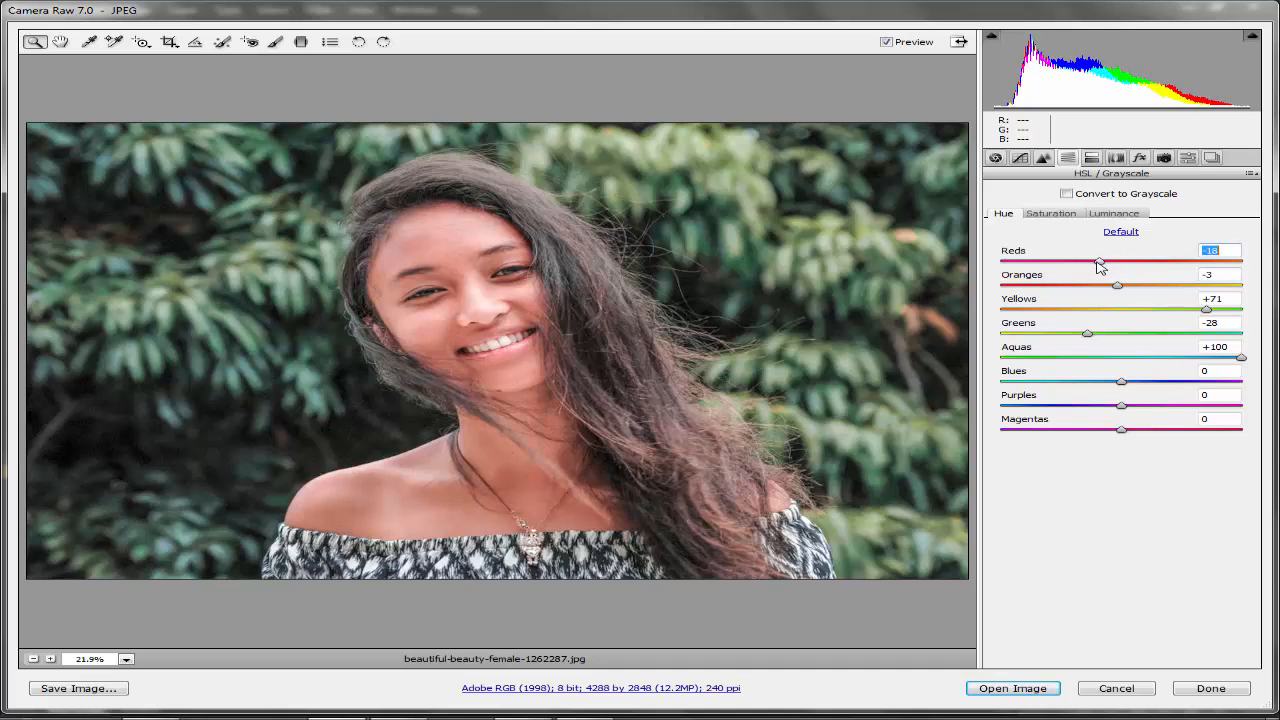
left_click(1058, 214)
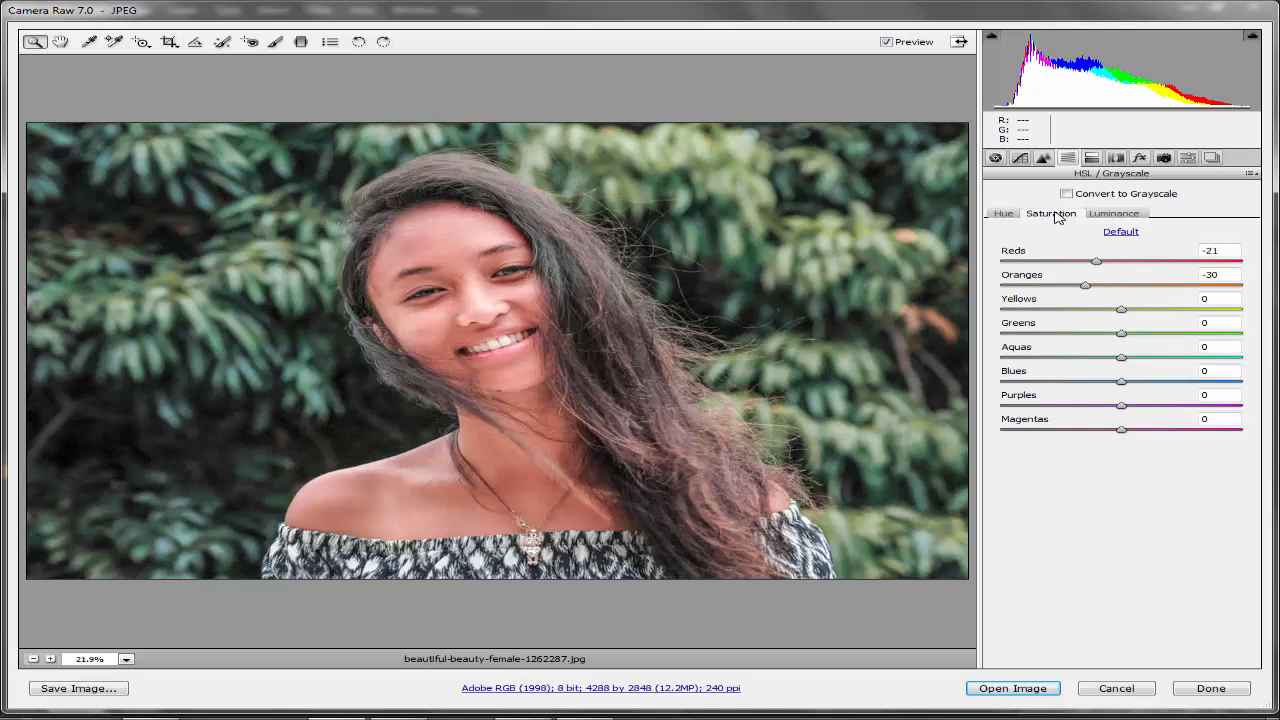
left_click(1008, 218)
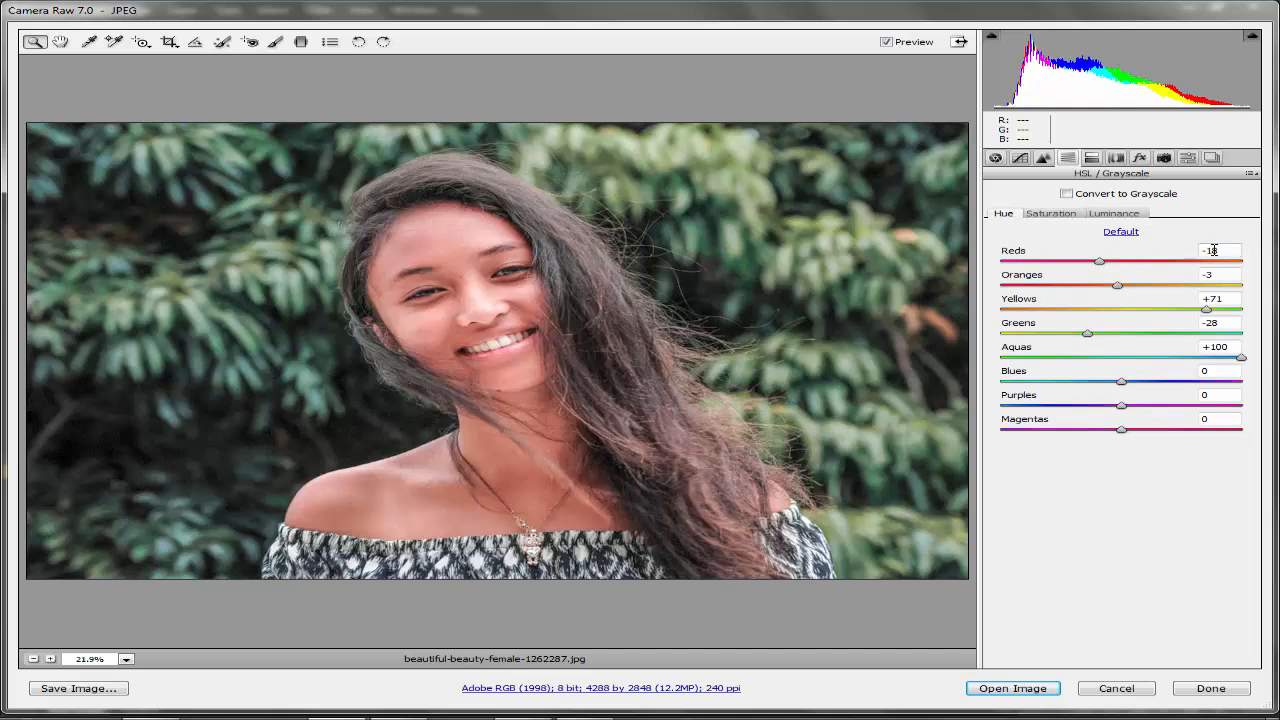
left_click(1224, 251)
key("BackSpace")
key("BackSpace")
type("0")
Set the saturation of Reds to -31, Yellows to +63, Greens to +35, Aquas to +43, Blues to +74 and Purples to +56.
left_click(1054, 214)
left_click(1110, 218)
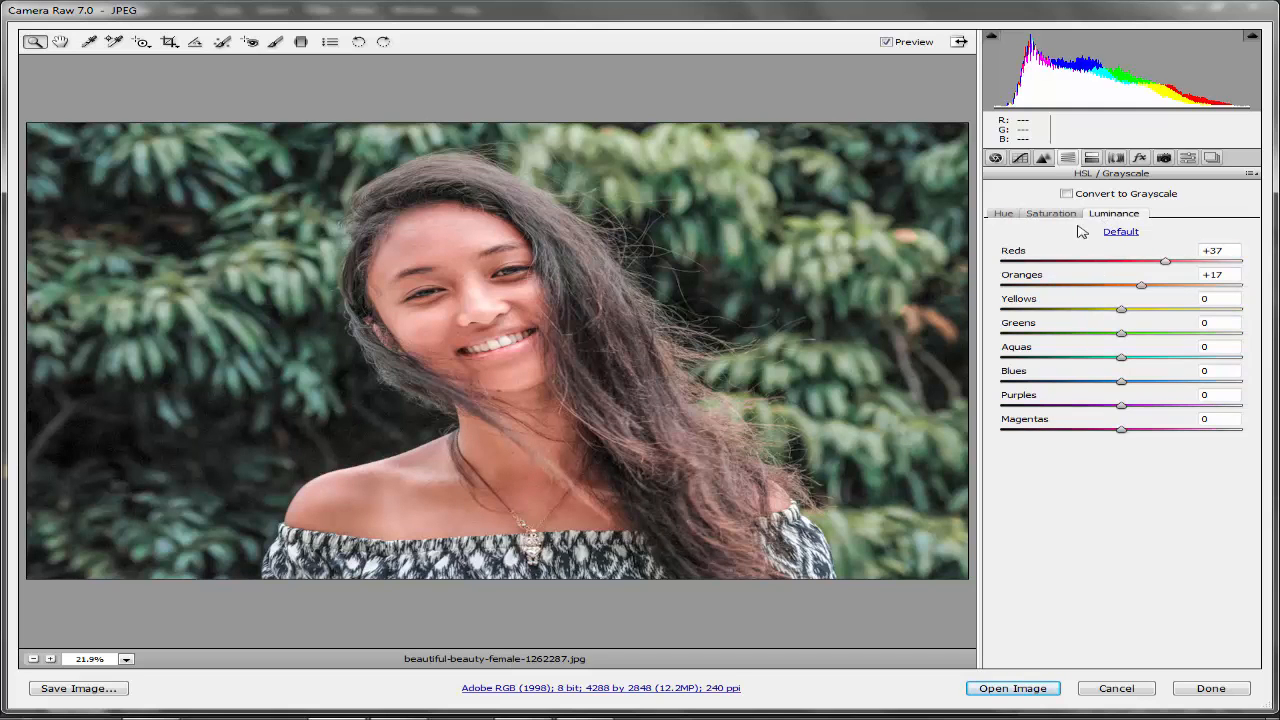
left_click(1050, 214)
left_click_drag(1097, 261, 1090, 263)
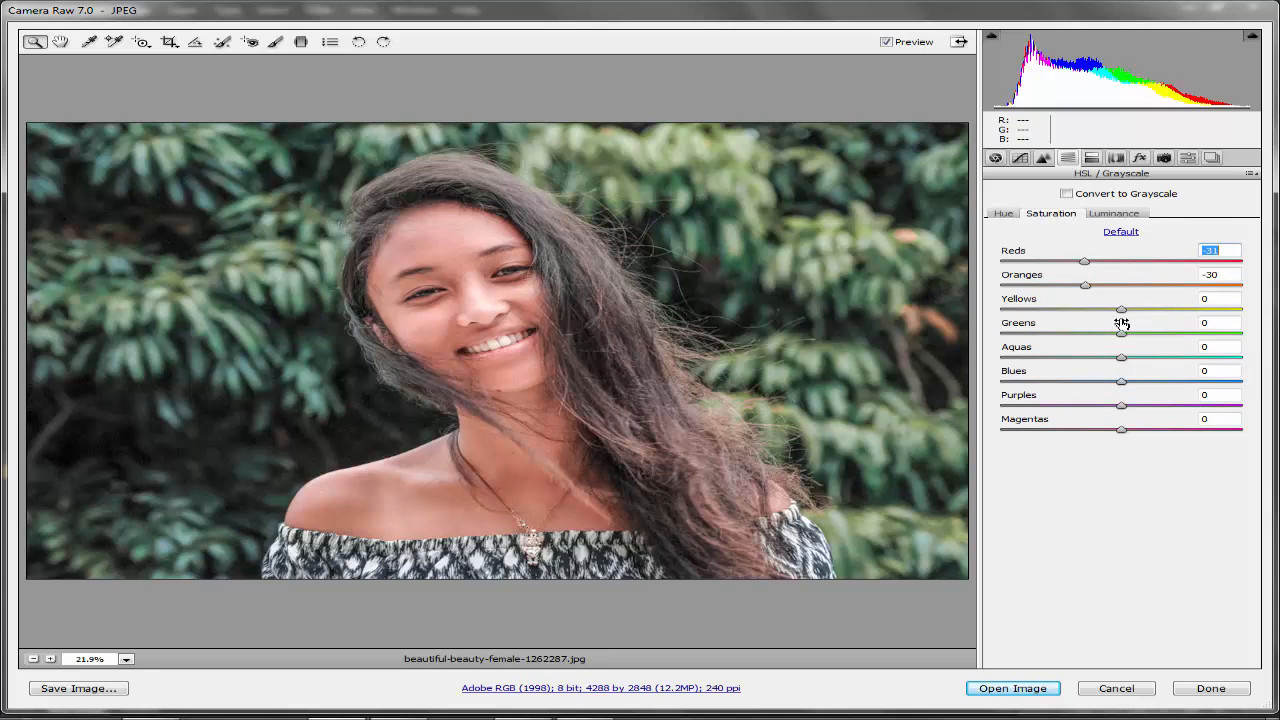
left_click_drag(1120, 331, 1218, 312)
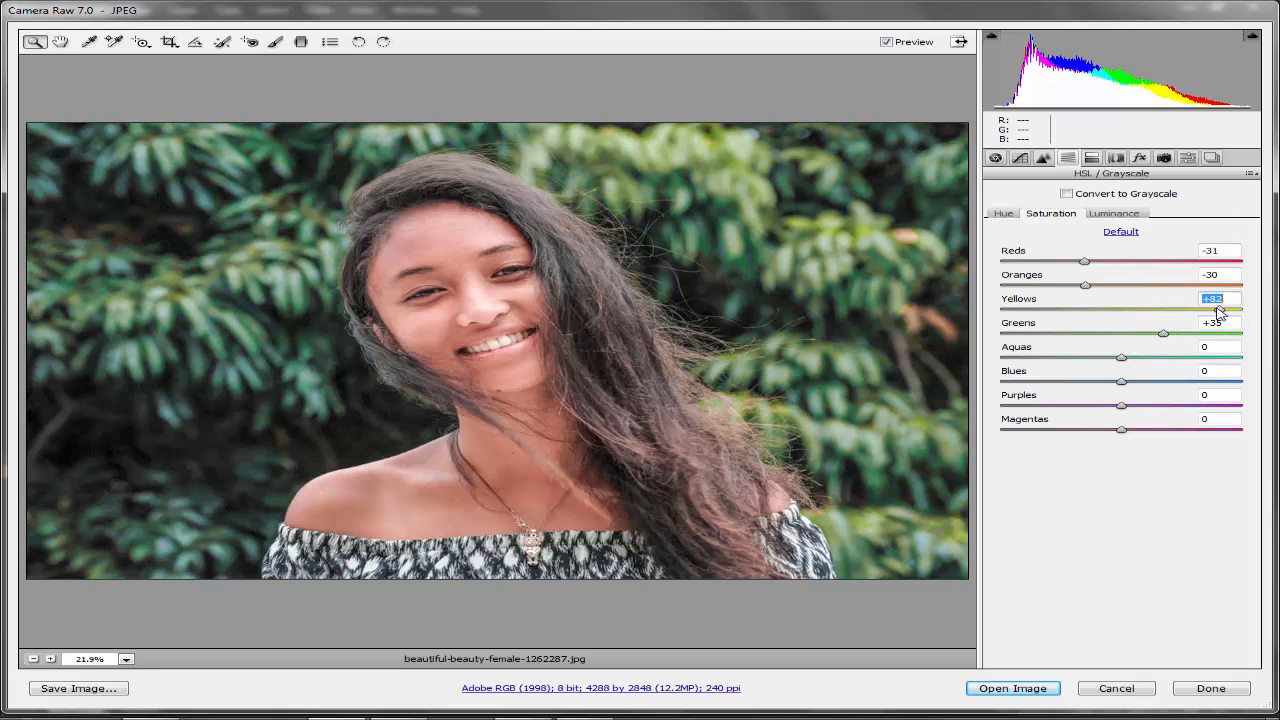
left_click_drag(1128, 359, 1241, 359)
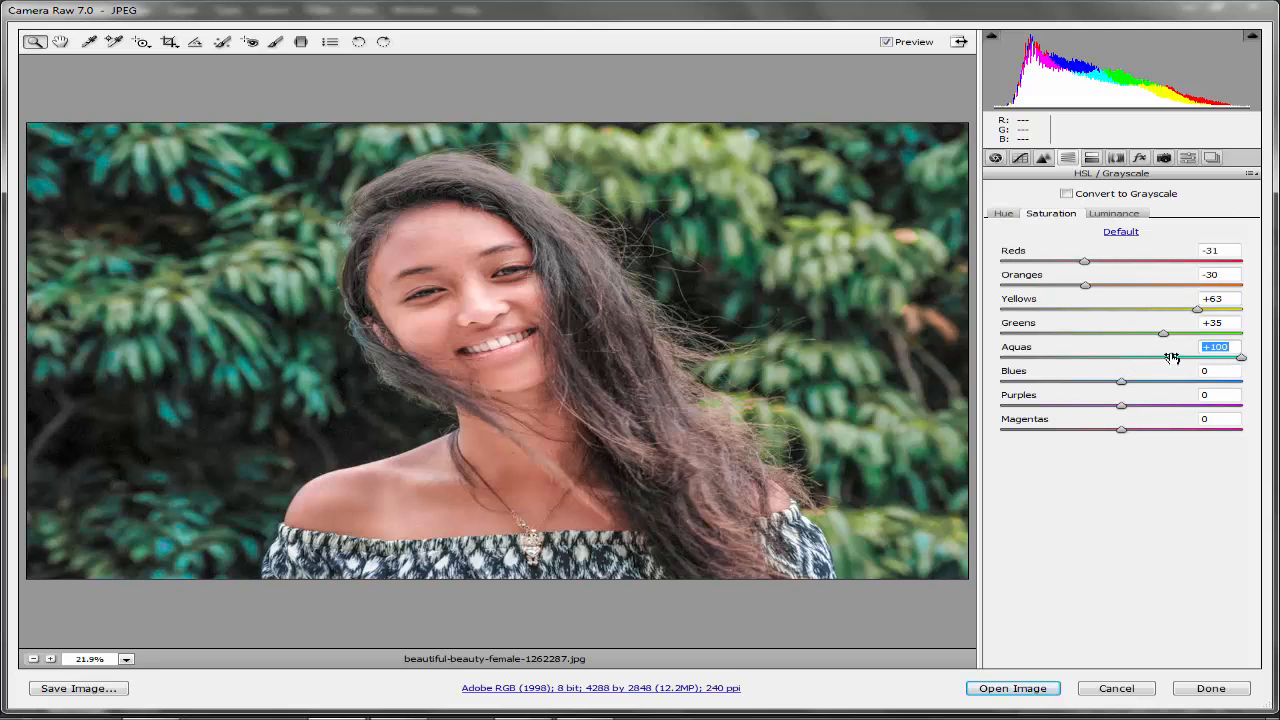
left_click(1172, 357)
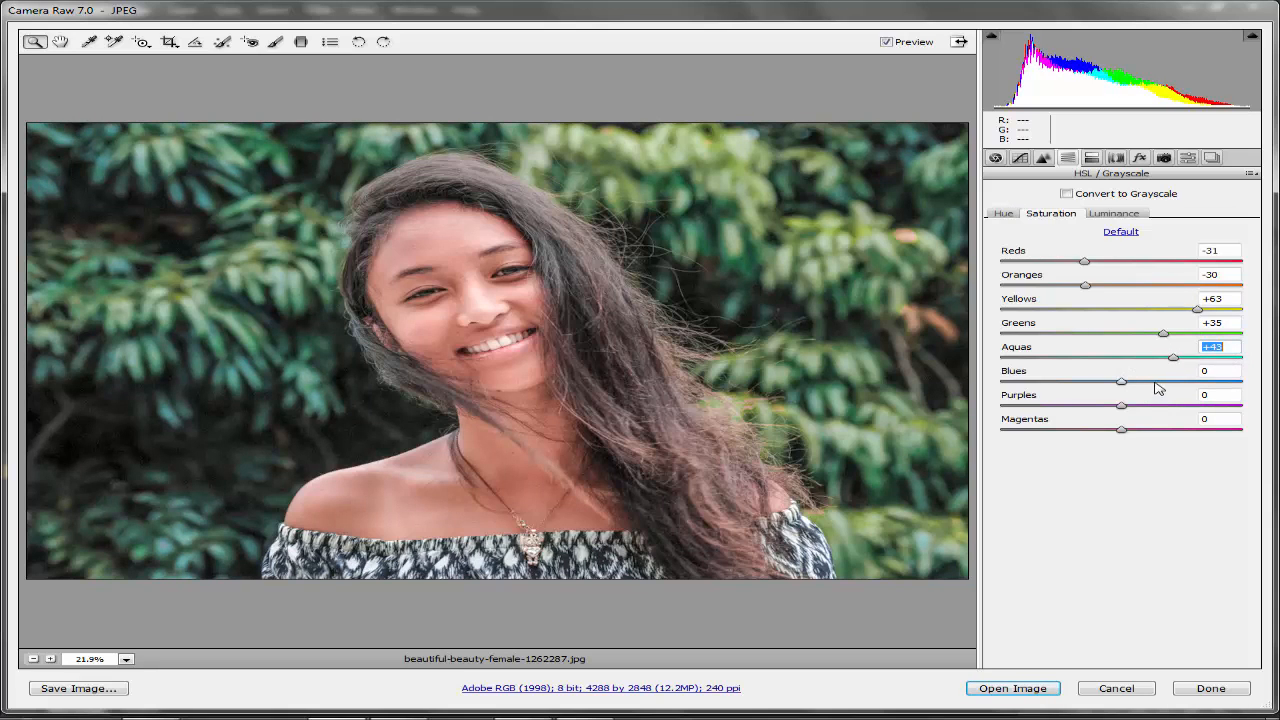
left_click_drag(1158, 388, 1189, 404)
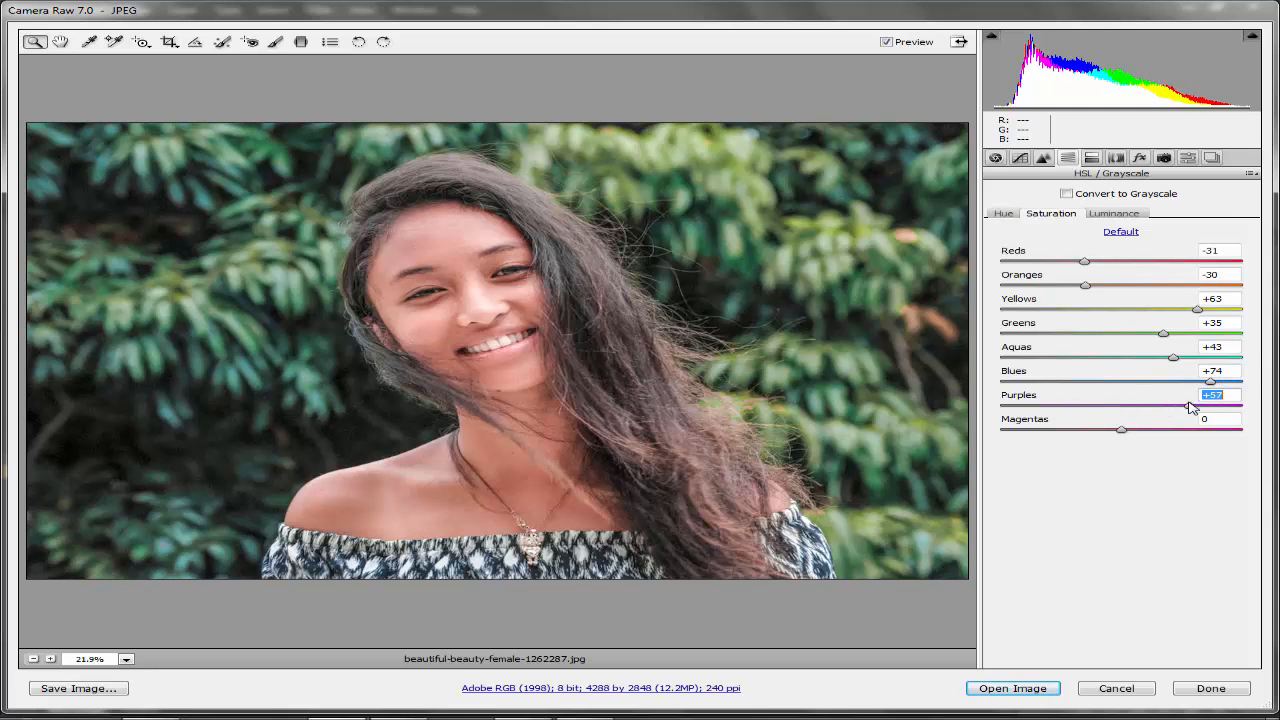
Set the luminance of Greens to +40, Aquas to +100 and Blues to +28.
left_click(1112, 215)
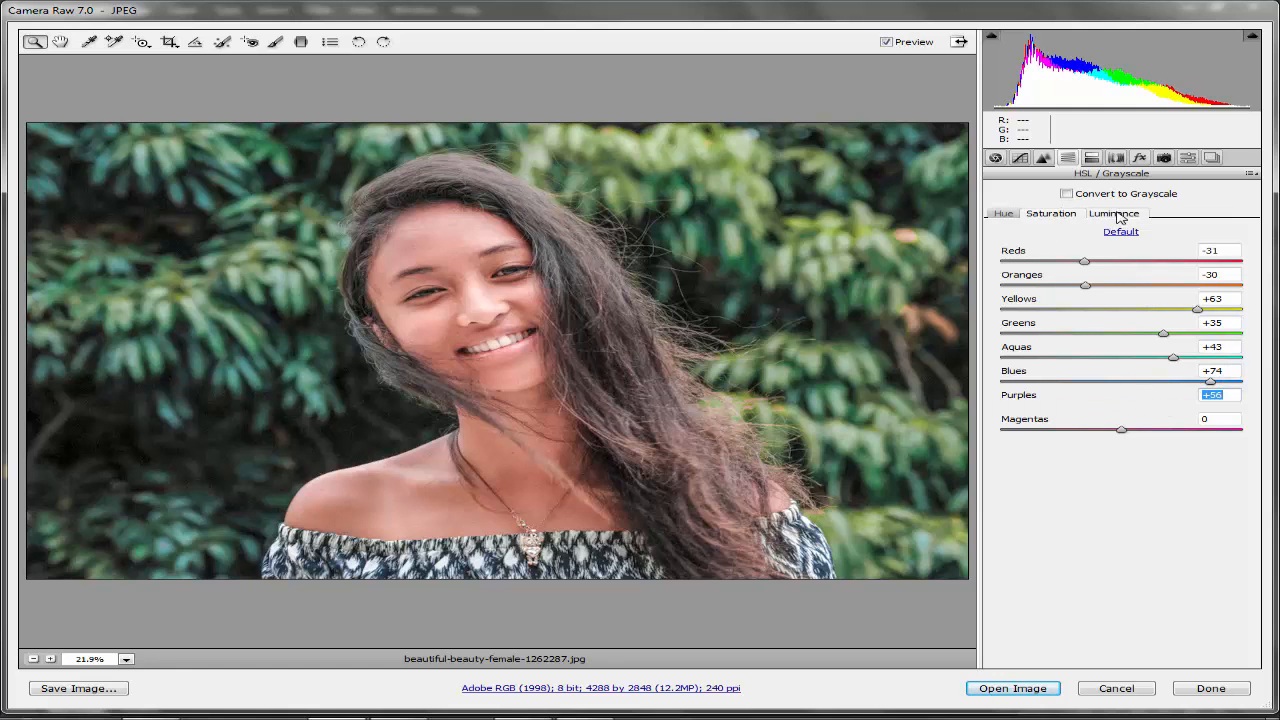
left_click_drag(1122, 334, 1251, 332)
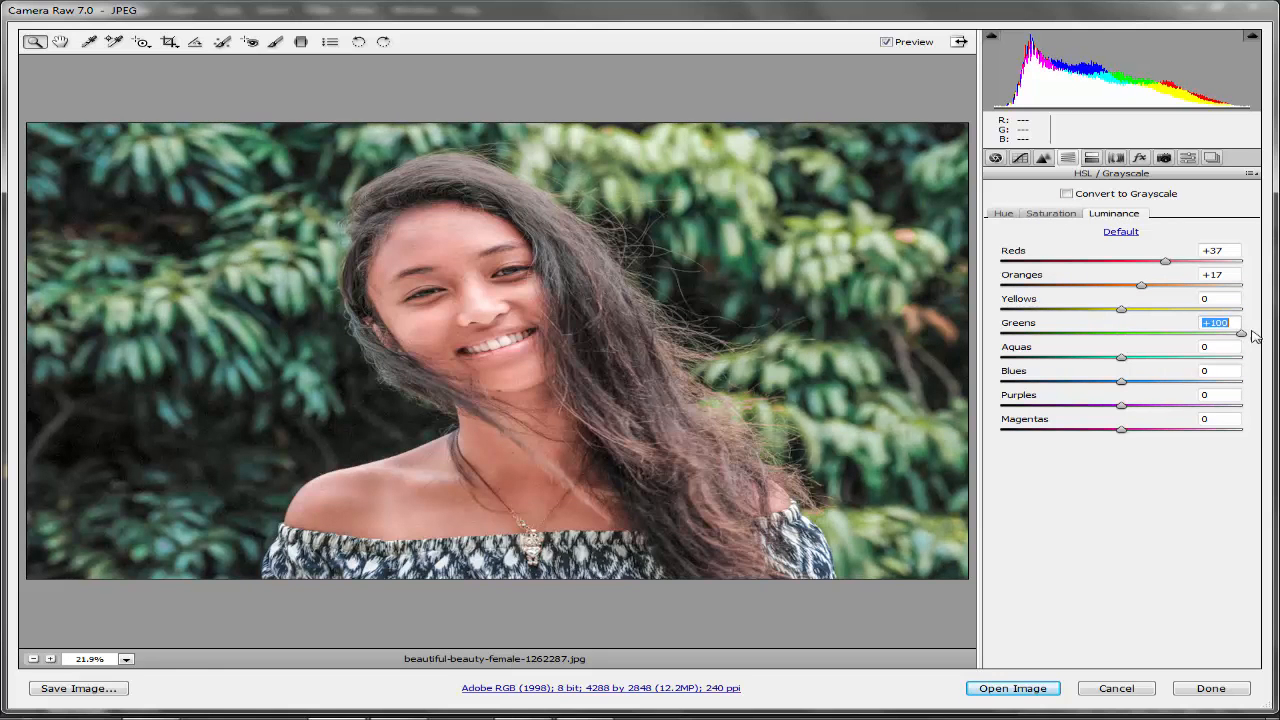
key("ctrl+z")
left_click_drag(1150, 358, 1278, 361)
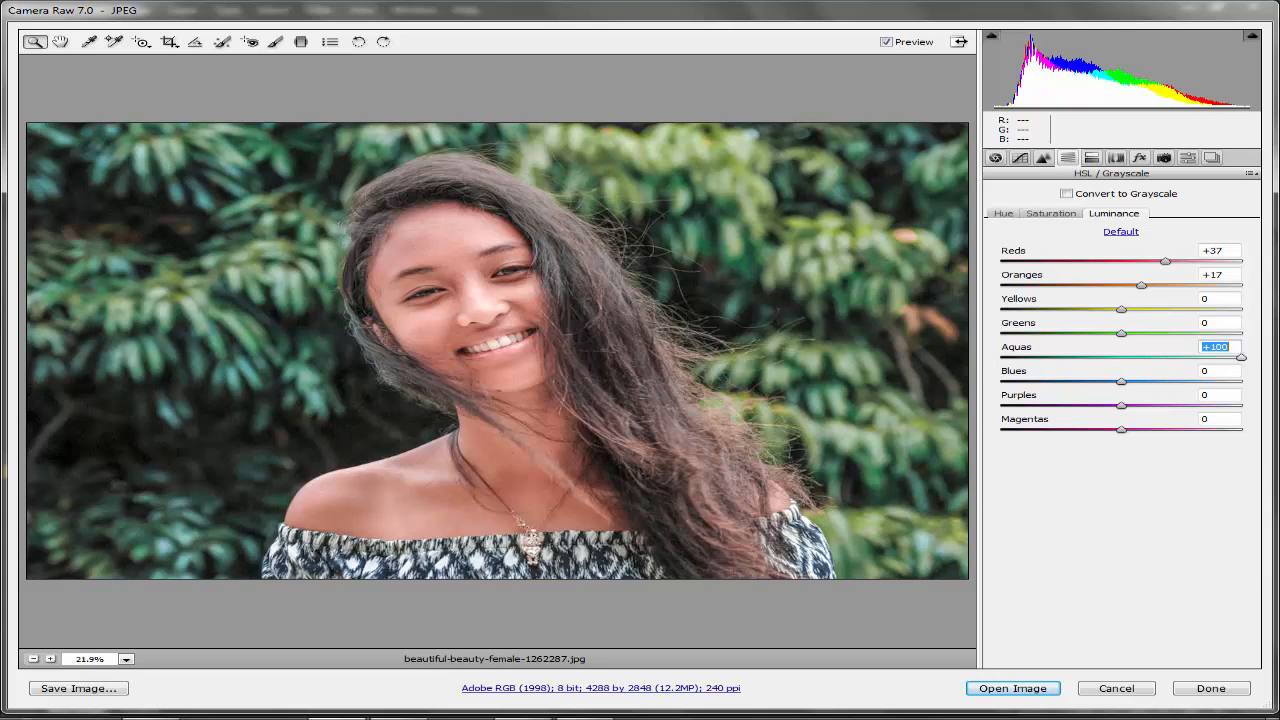
left_click_drag(1141, 383, 991, 398)
type("0")
left_click_drag(1125, 338, 1169, 337)
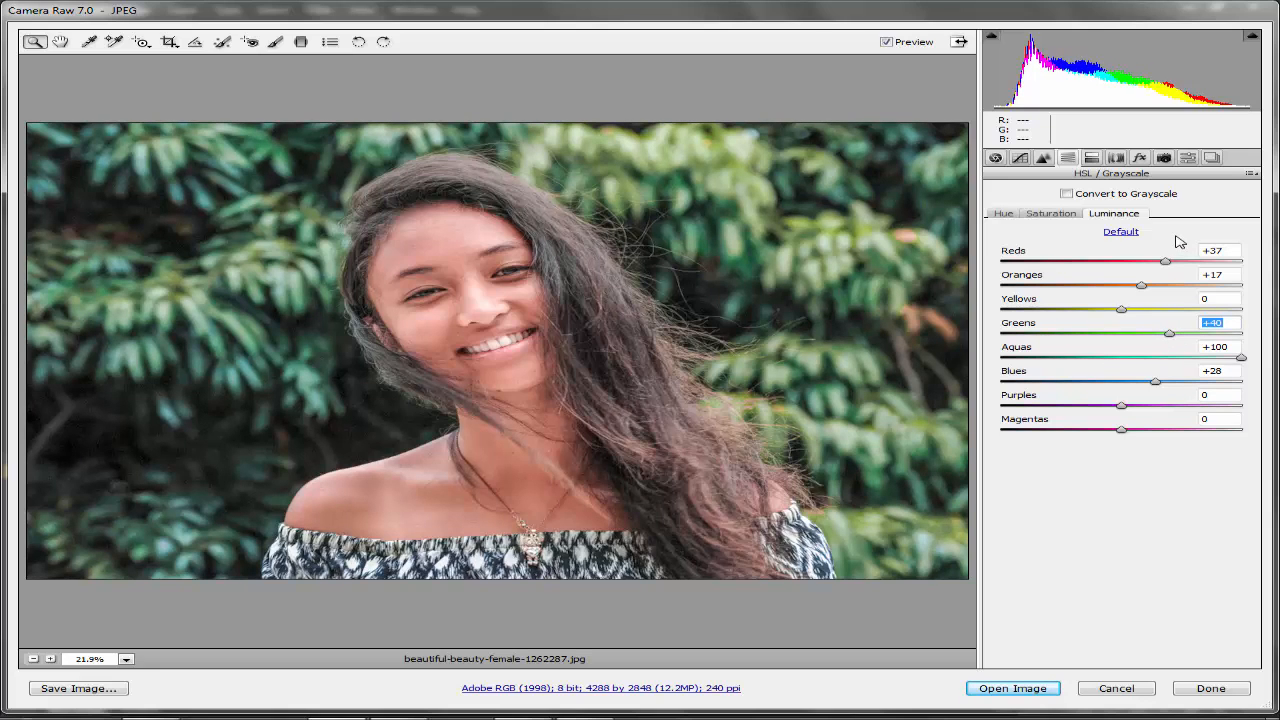
left_click(1139, 158)
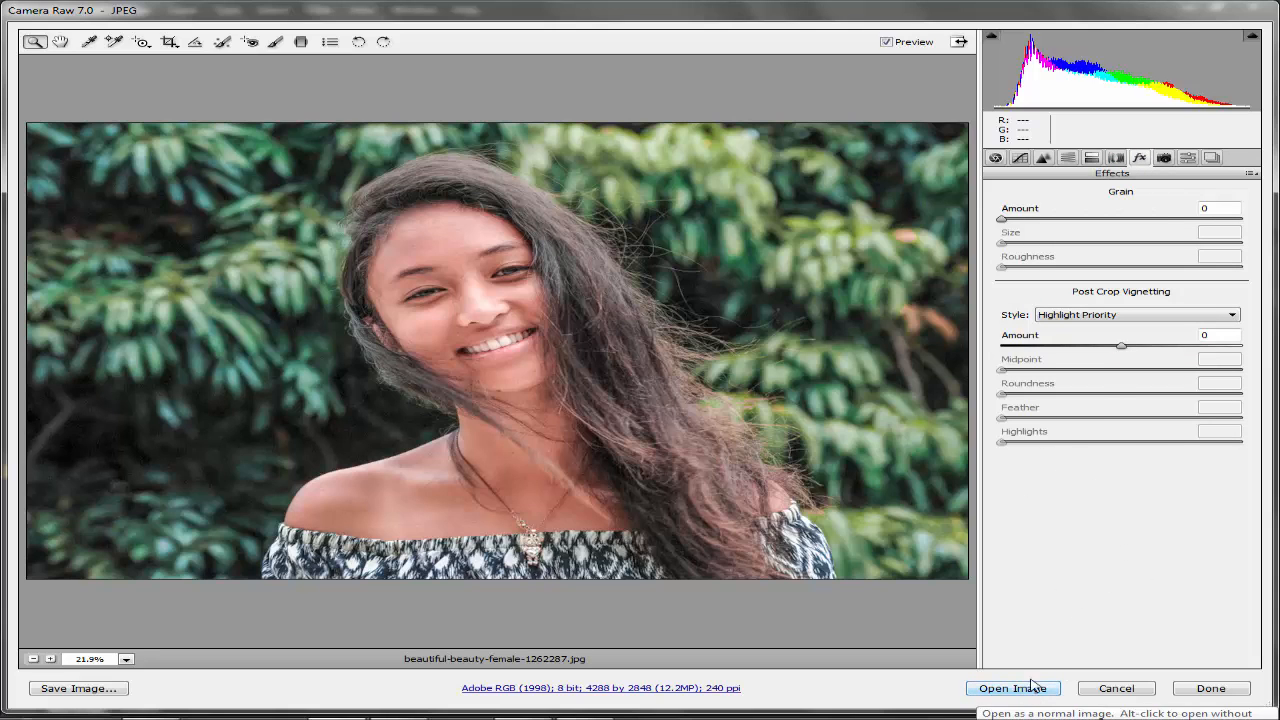
left_click(994, 158)
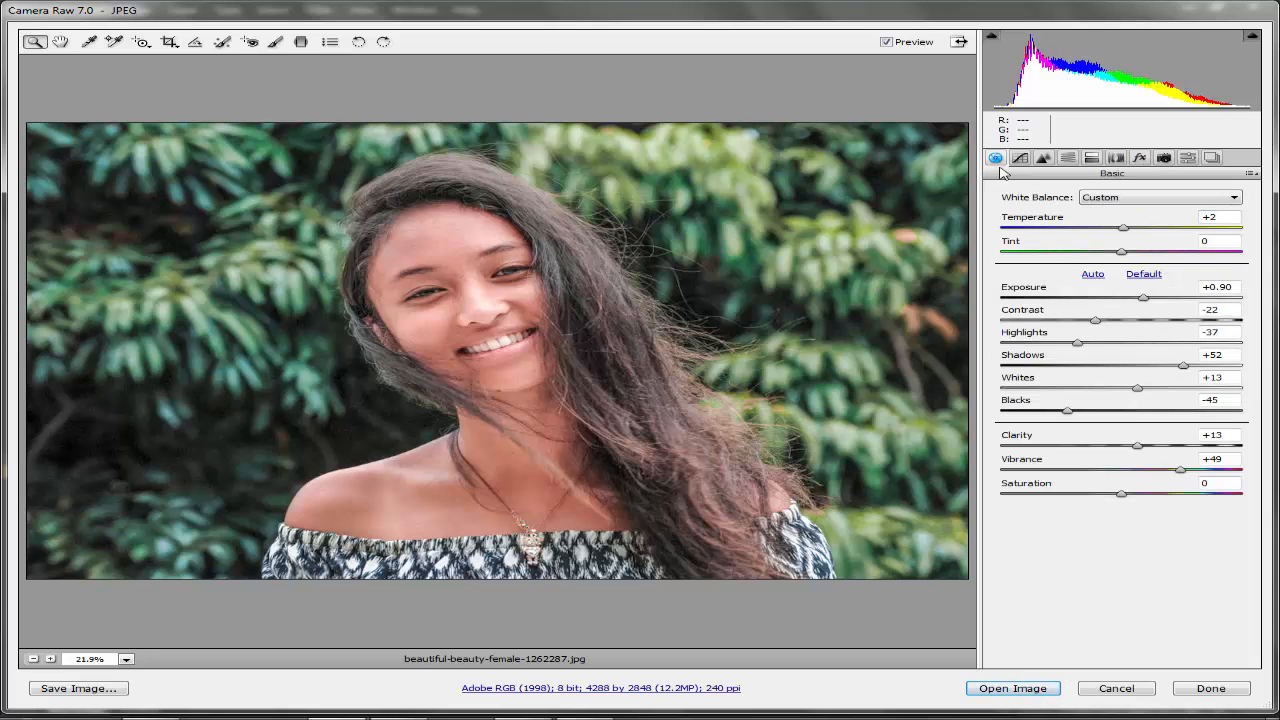
Try painting the lips with the Adjustment Brush at +68 saturation, and clear the brush adjustment.
left_click(275, 42)
left_click_drag(1170, 379, 1193, 379)
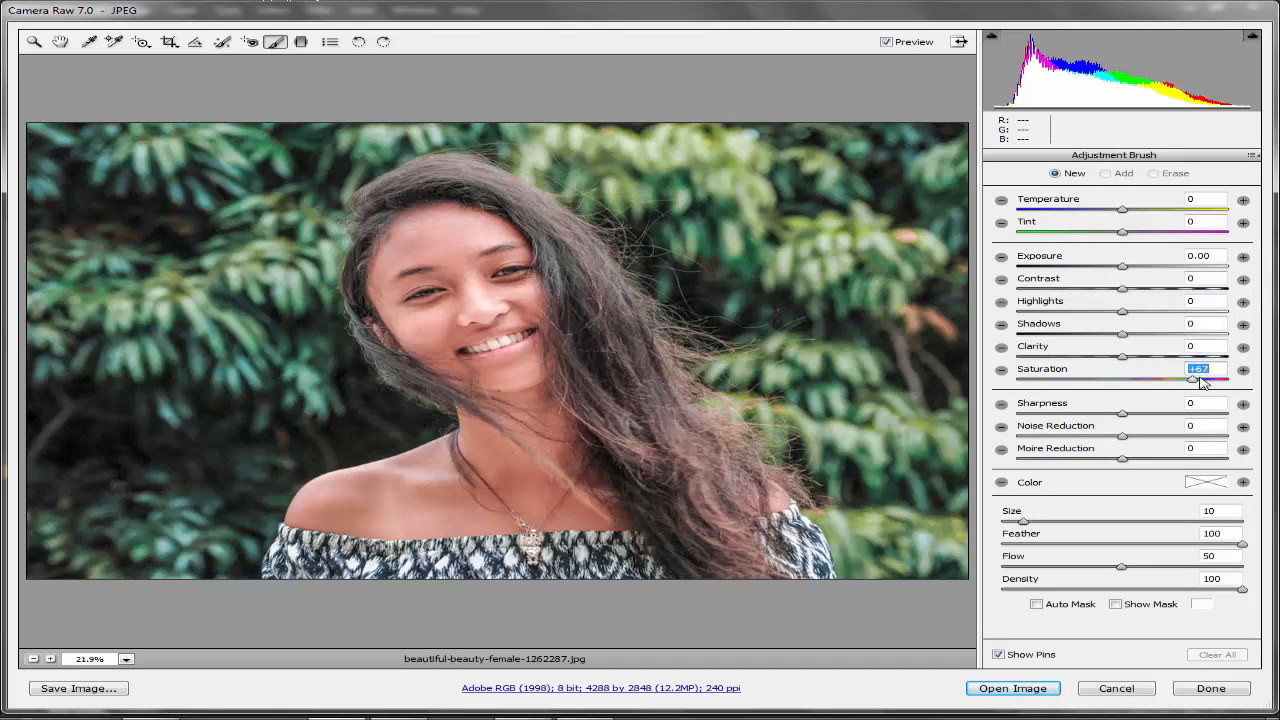
mouse_move(416, 316)
left_mouse_down()
mouse_move(596, 351)
mouse_move(605, 370)
mouse_move(336, 415)
mouse_move(388, 415)
mouse_move(502, 390)
mouse_move(319, 404)
mouse_move(524, 371)
mouse_move(606, 305)
mouse_move(583, 264)
mouse_move(332, 287)
mouse_move(272, 323)
mouse_move(263, 364)
mouse_move(373, 308)
mouse_move(605, 265)
left_mouse_up()
right_click(642, 378)
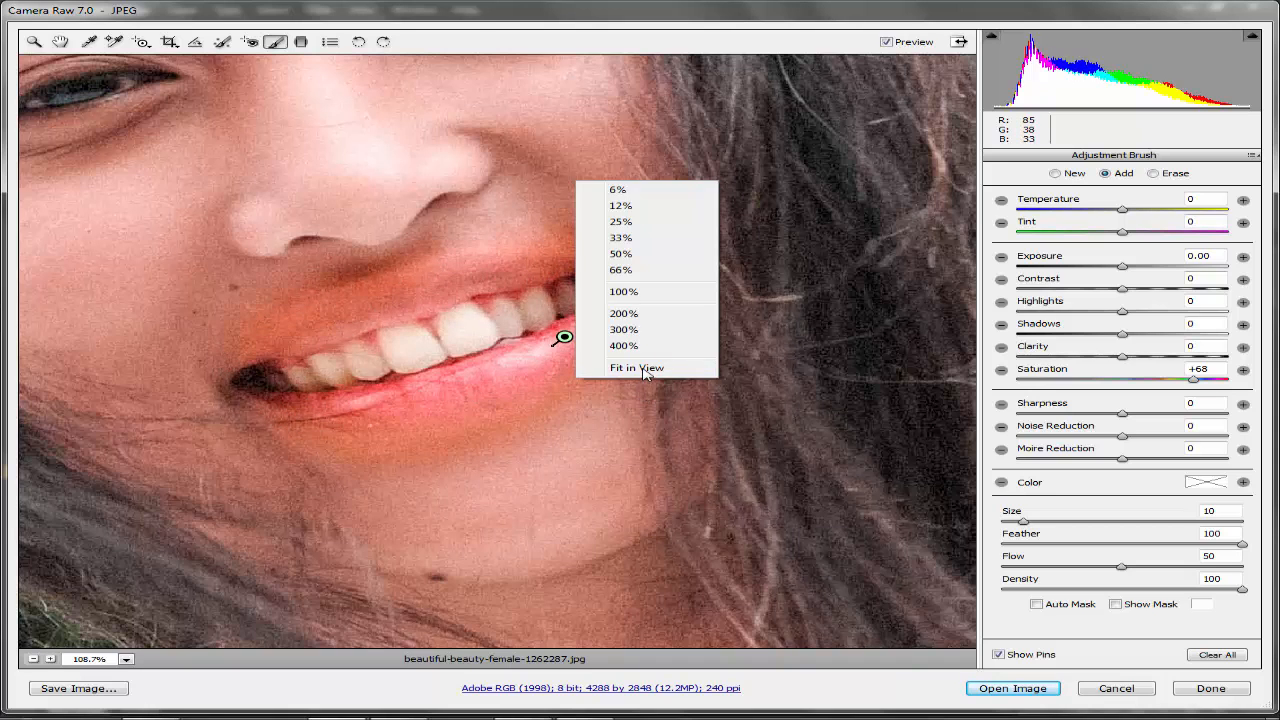
left_click(640, 368)
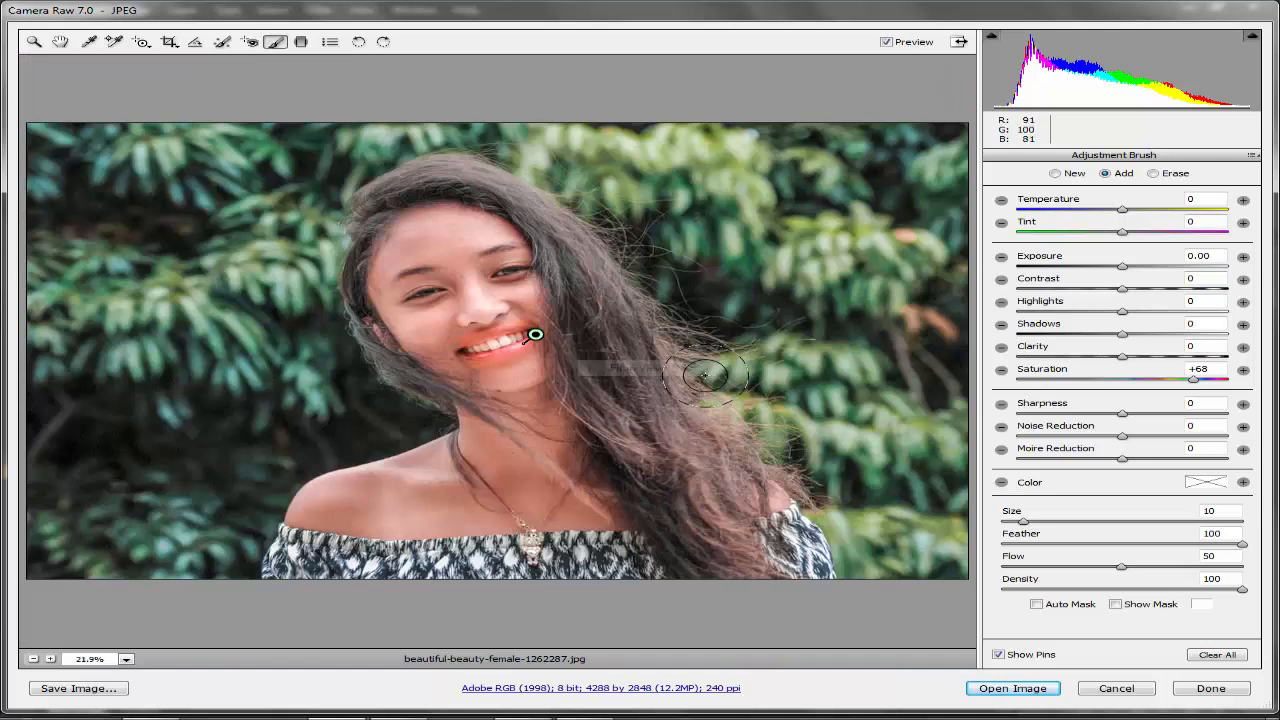
left_click(1214, 654)
Open the adjusted photo as a Photoshop document and fit it to the window.
left_click(1013, 688)
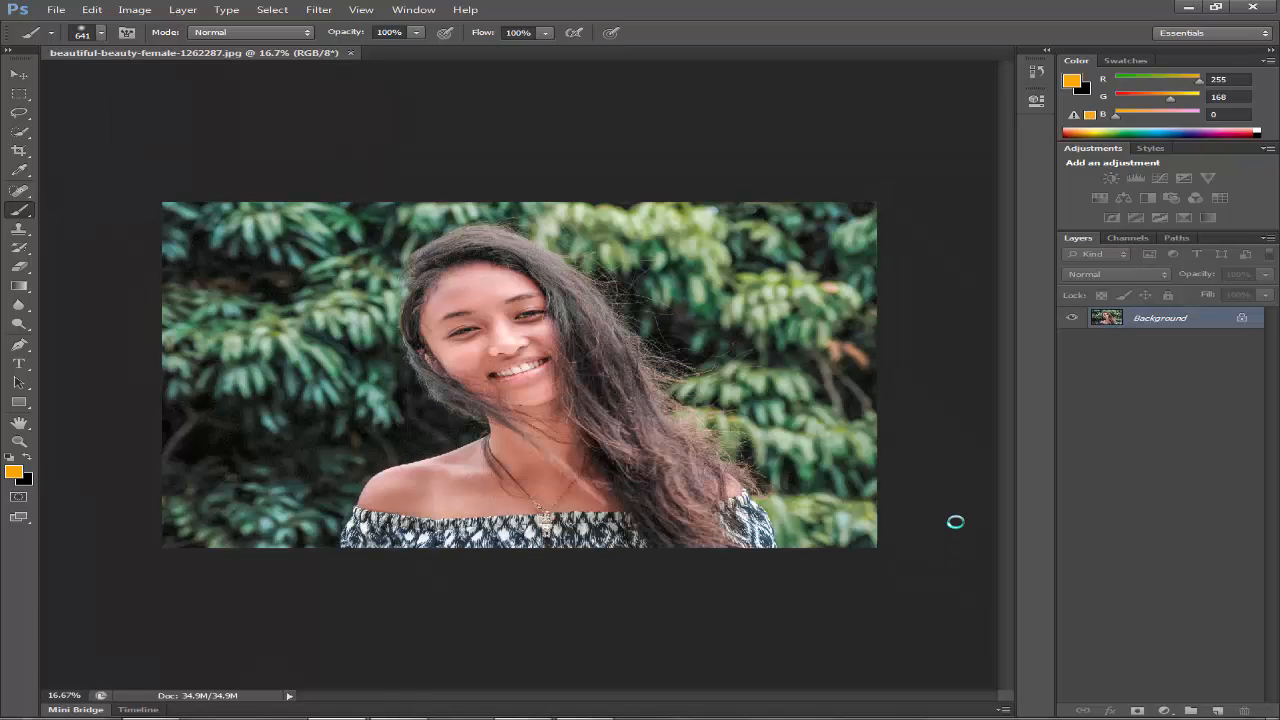
key("ctrl+0")
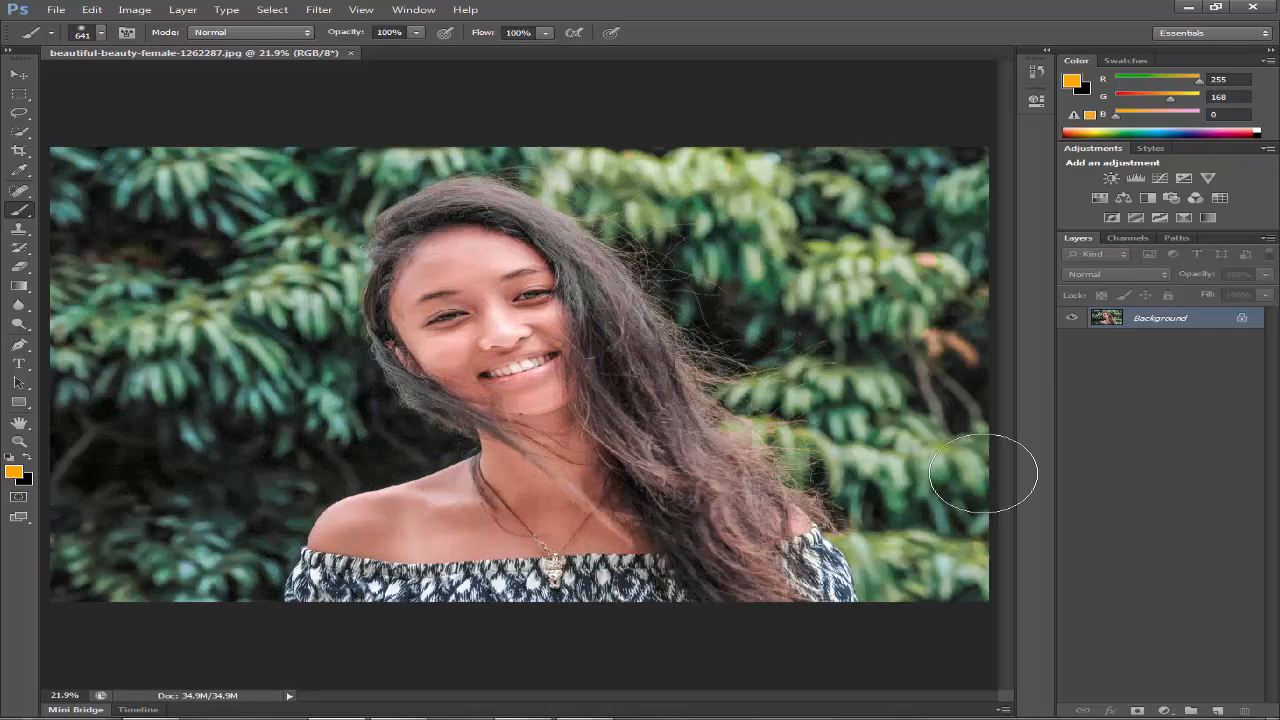
Duplicate the Background layer and apply Auto Tone to the copy.
left_click_drag(1222, 328, 1217, 710)
left_click(135, 9)
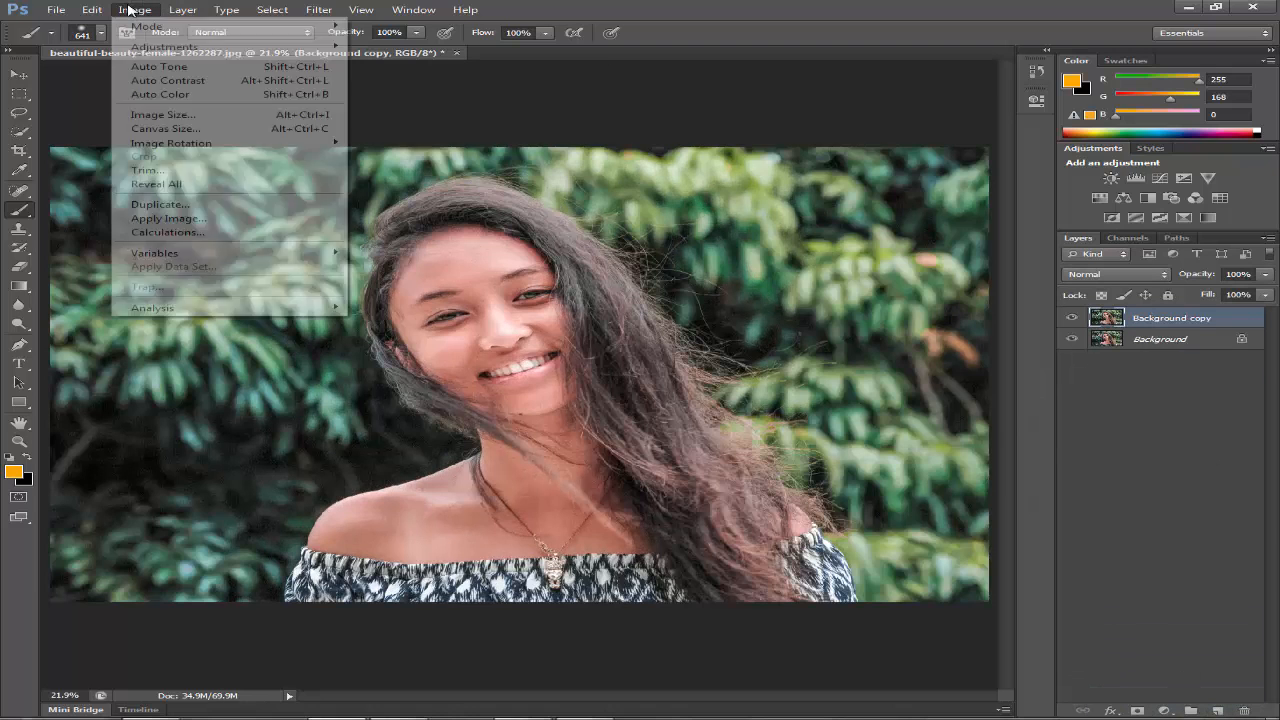
mouse_move(197, 46)
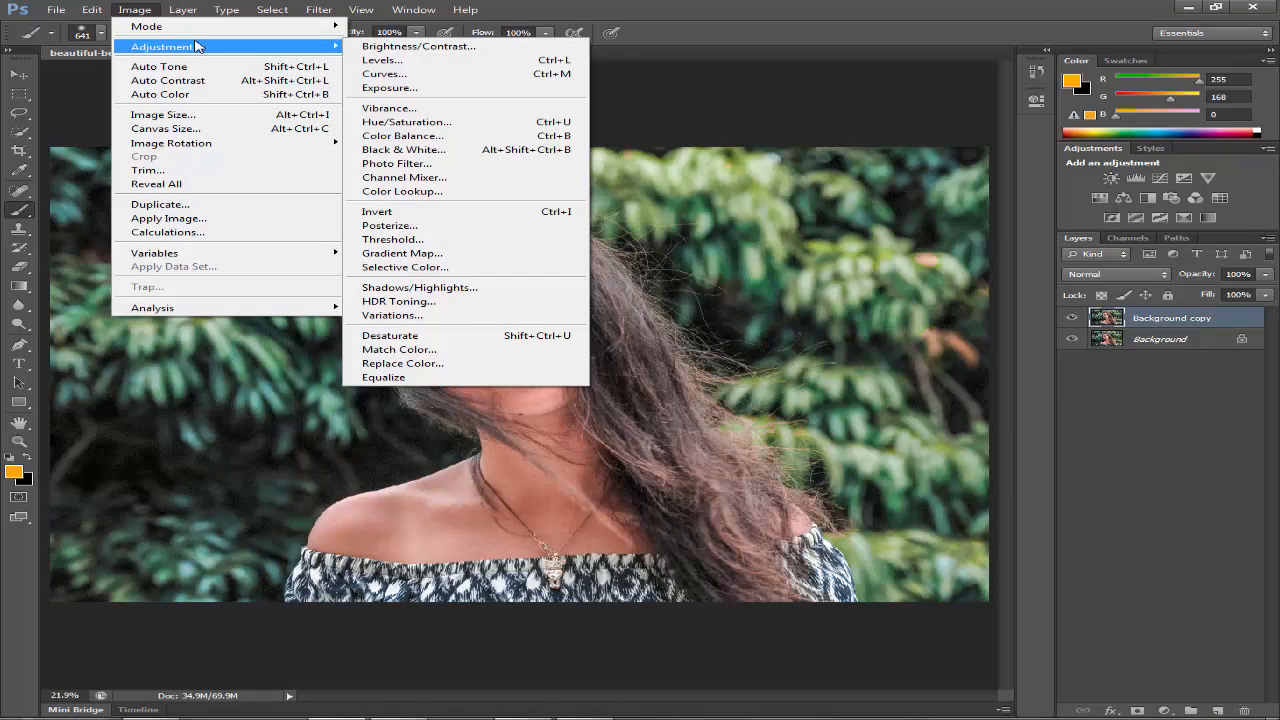
left_click(677, 663)
left_click(138, 9)
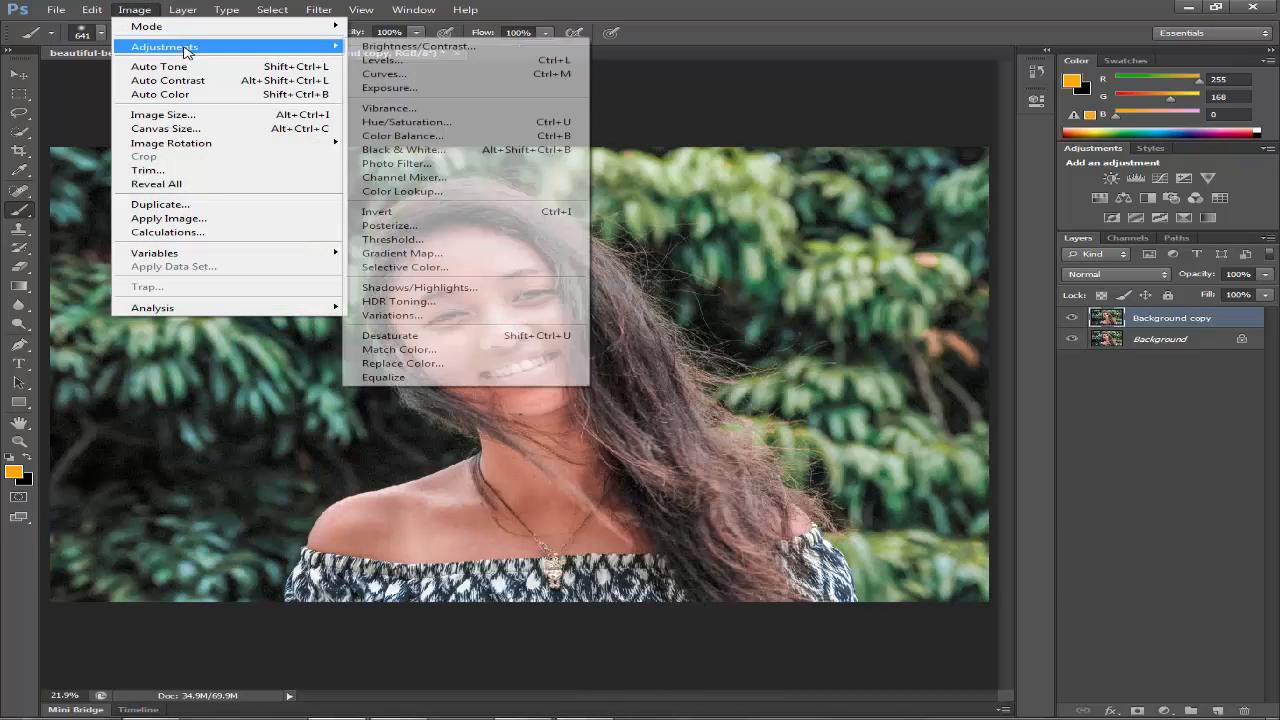
left_click(170, 66)
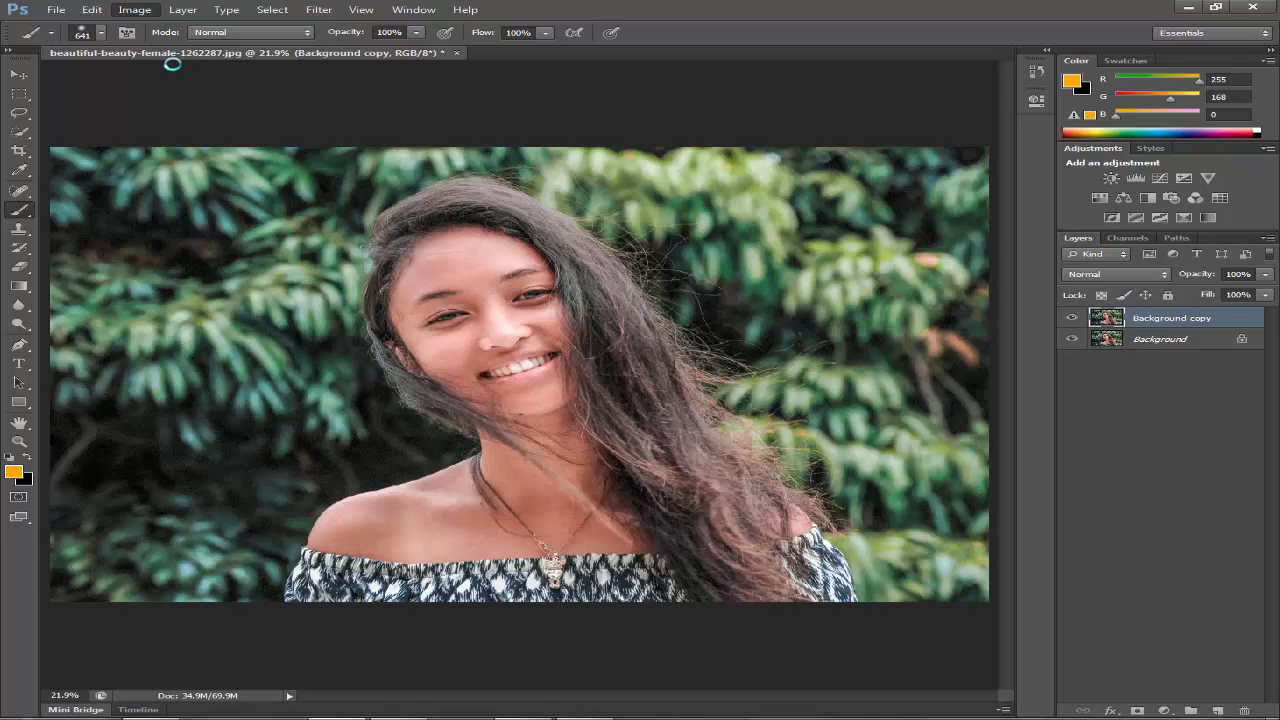
Apply Auto Contrast to the Background copy layer and try Auto Color on it.
left_click(133, 10)
left_click(160, 81)
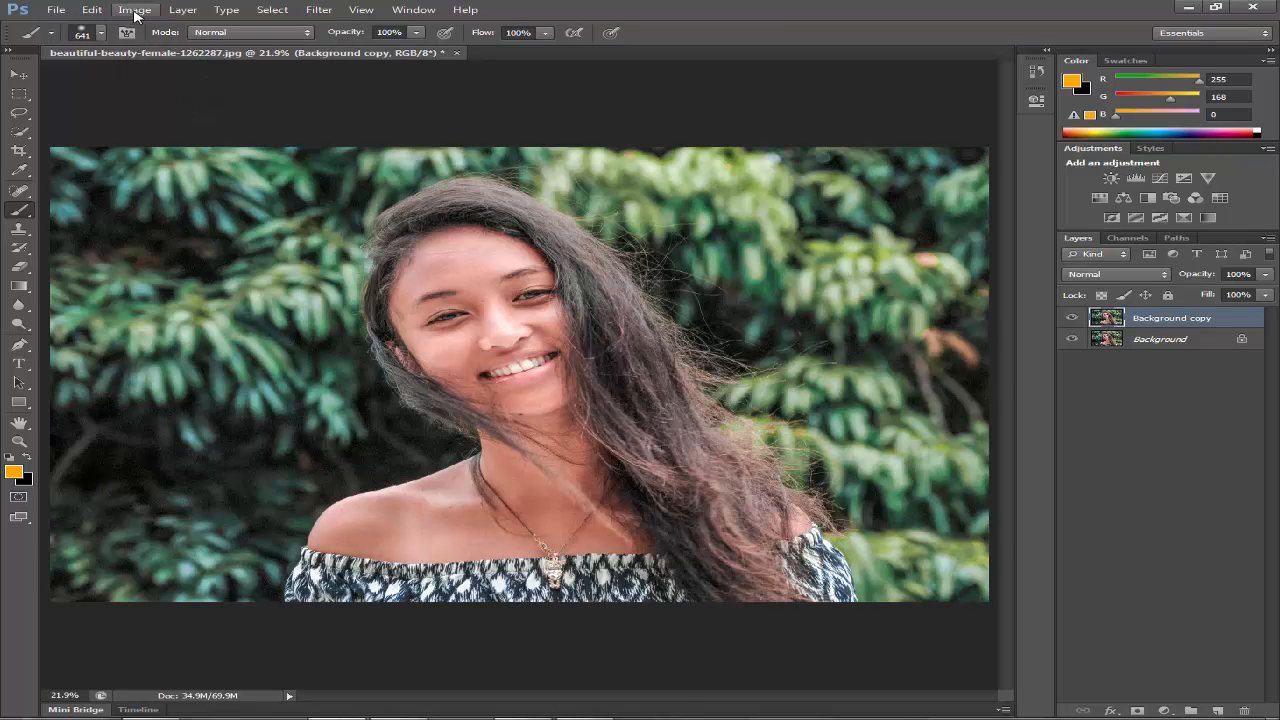
left_click(135, 11)
left_click(170, 95)
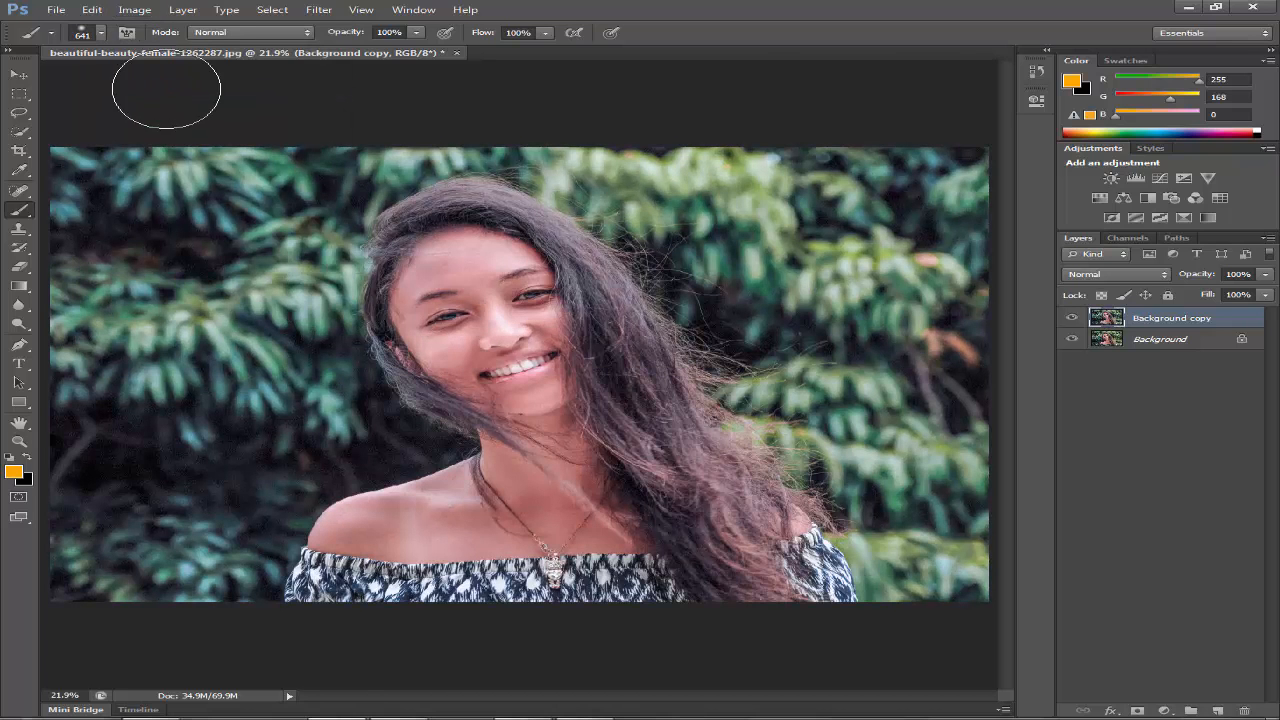
Start a Color Lookup adjustment on the Background copy and preview the 2Strip.look, 3Strip.look and Bleach Bypass.look 3D LUTs.
left_click(135, 10)
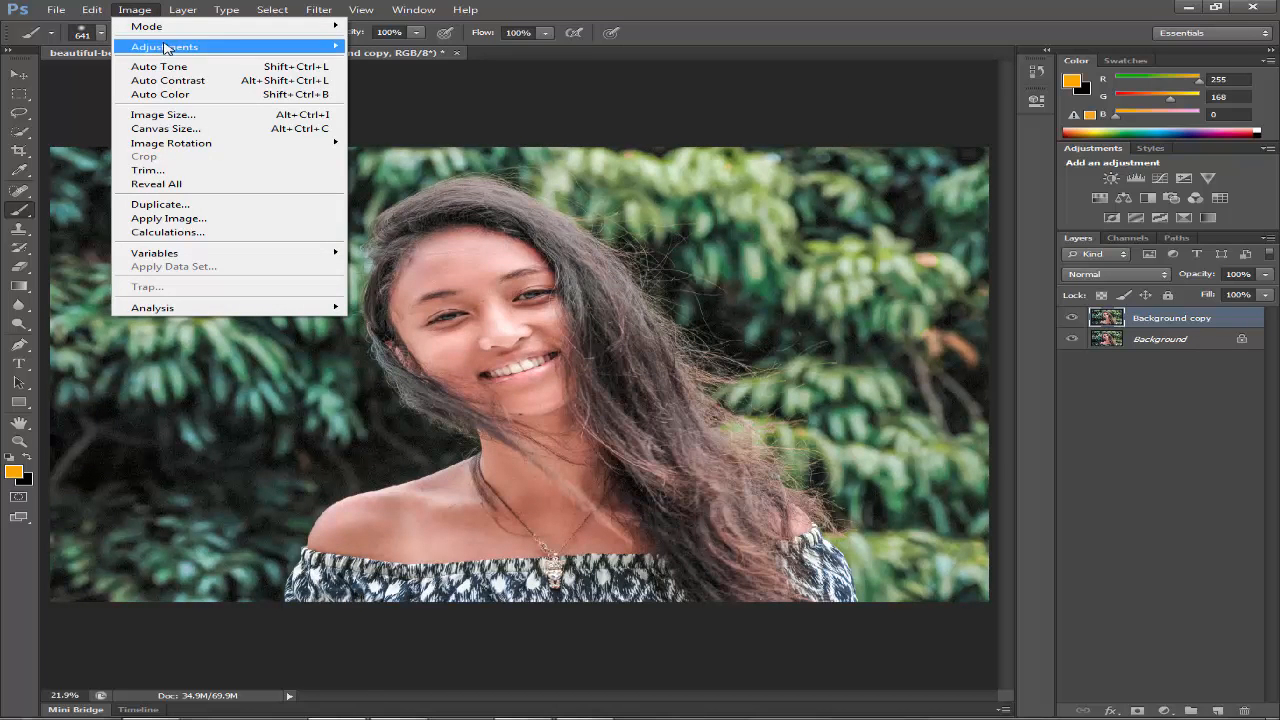
mouse_move(310, 46)
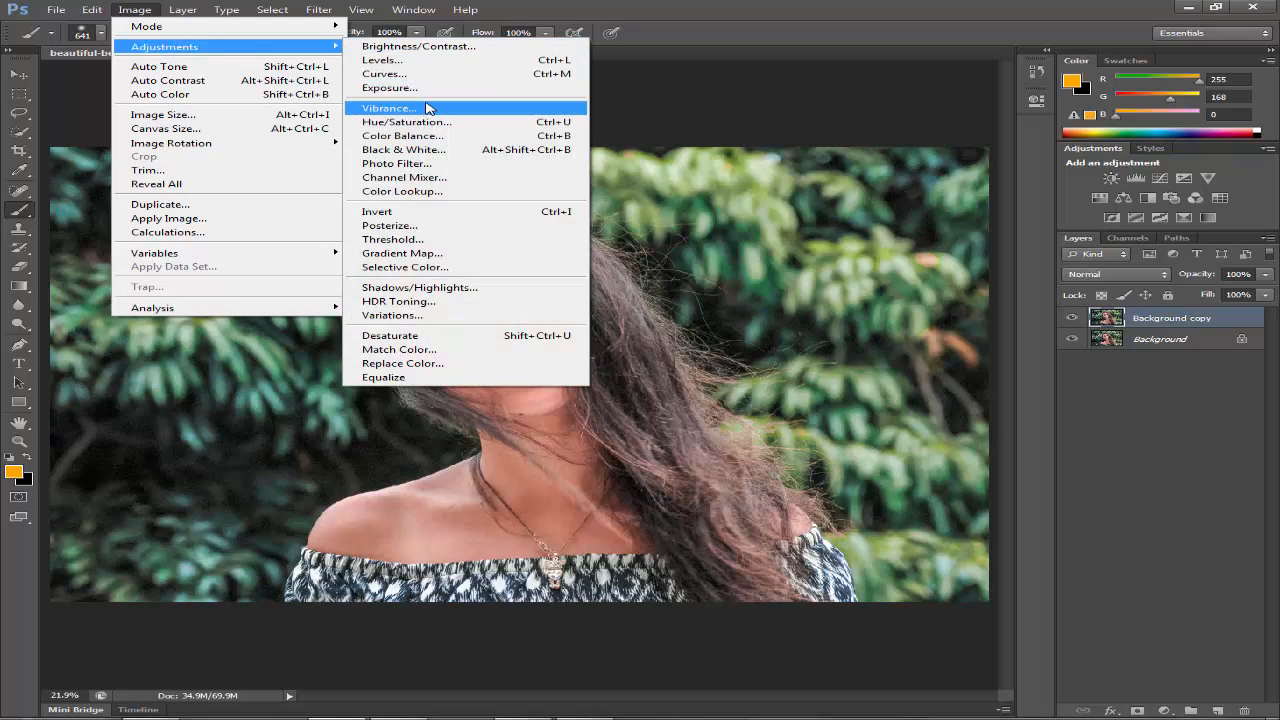
left_click(477, 191)
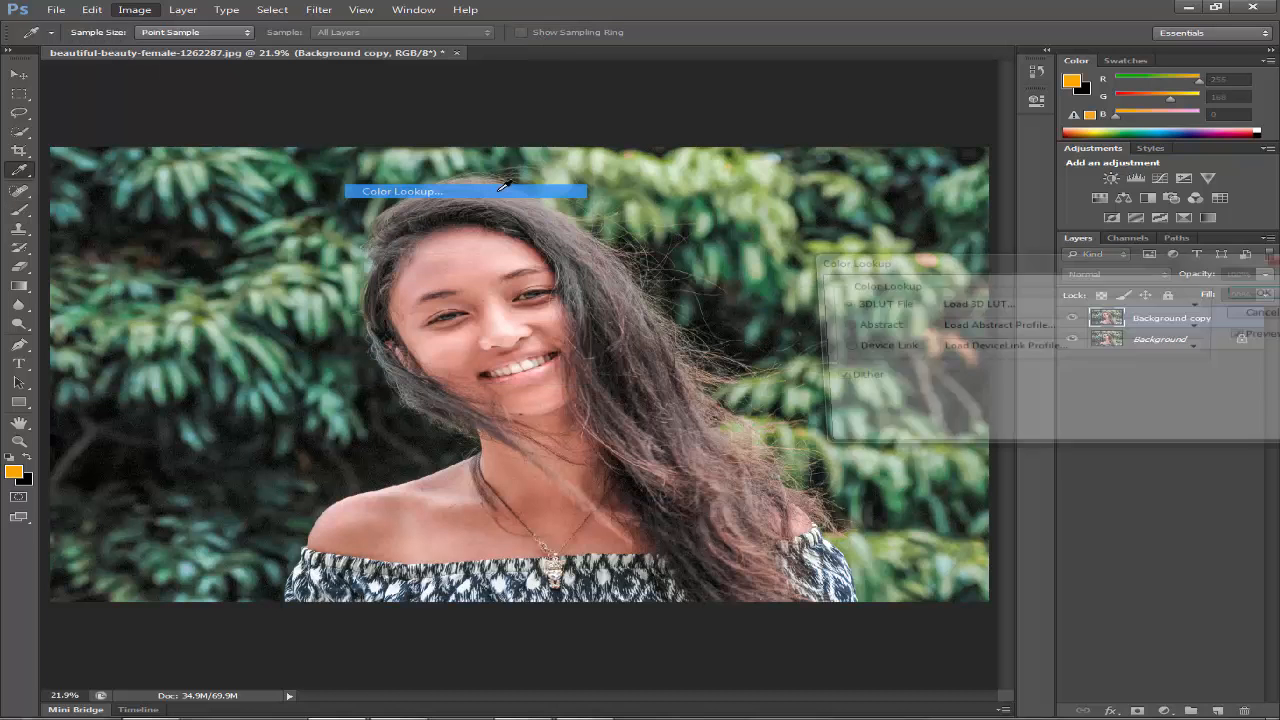
left_click(1052, 307)
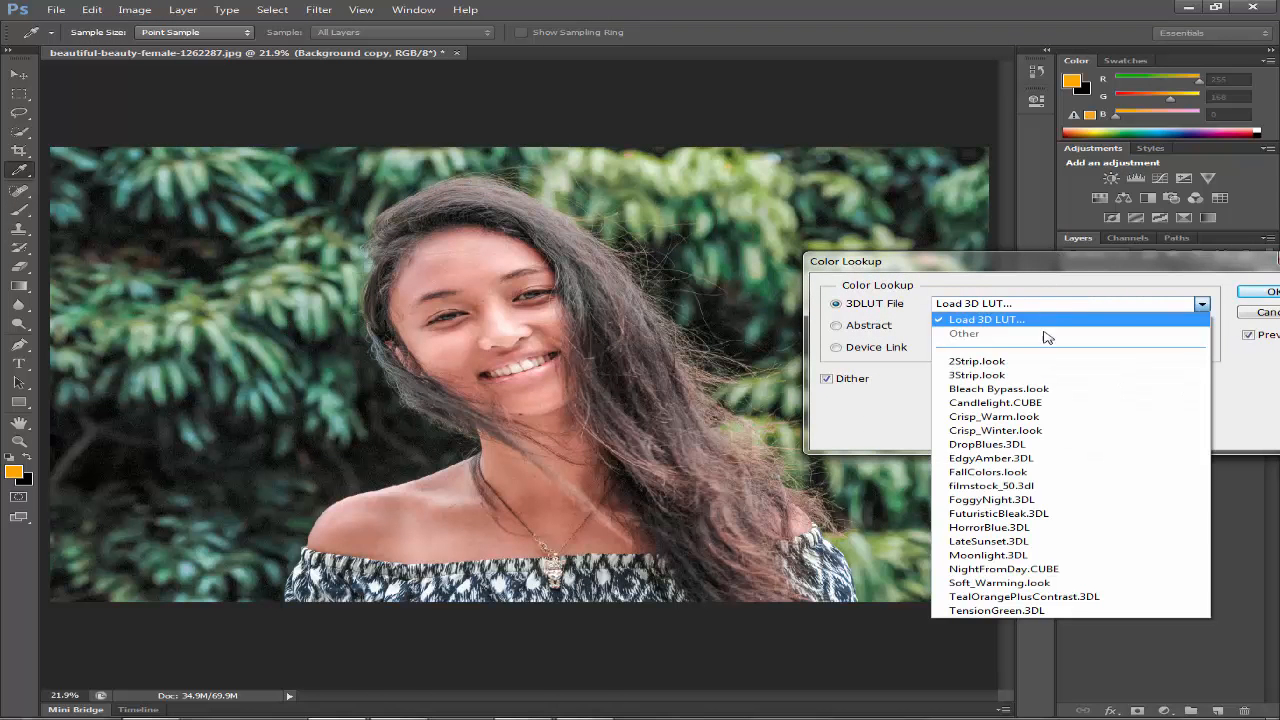
left_click(1038, 364)
key("Up")
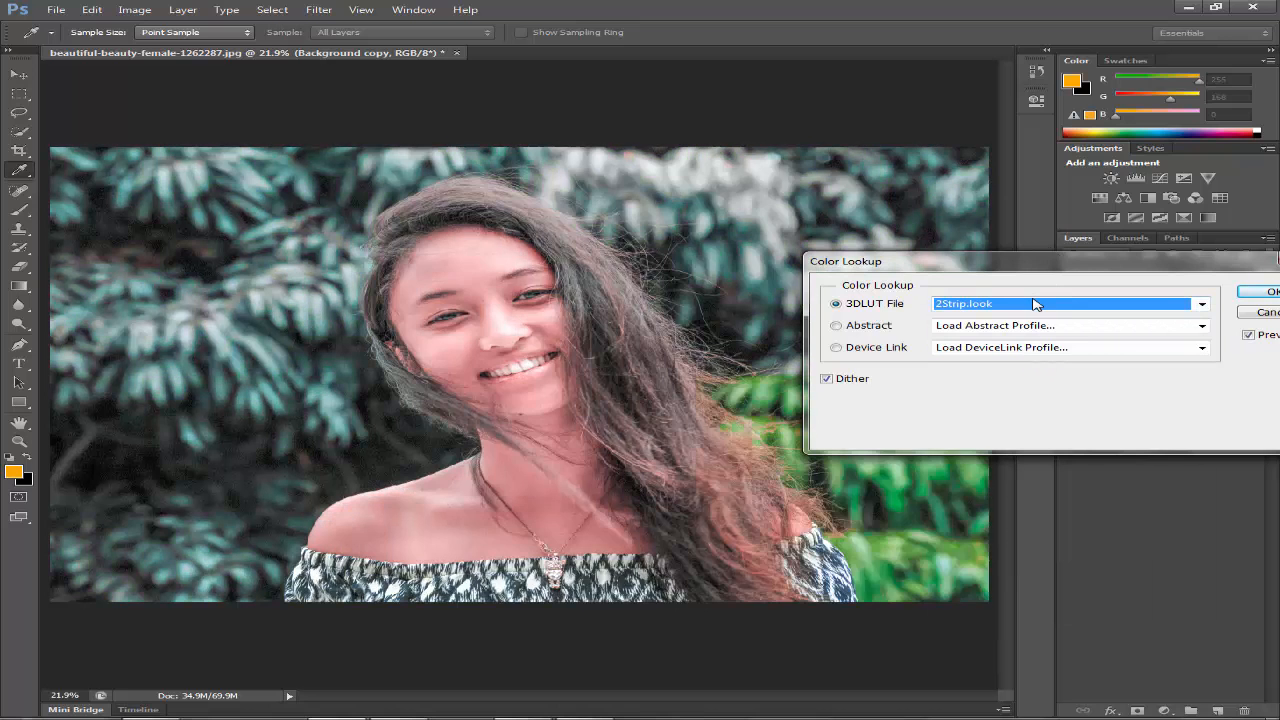
key("Down")
key("Down")
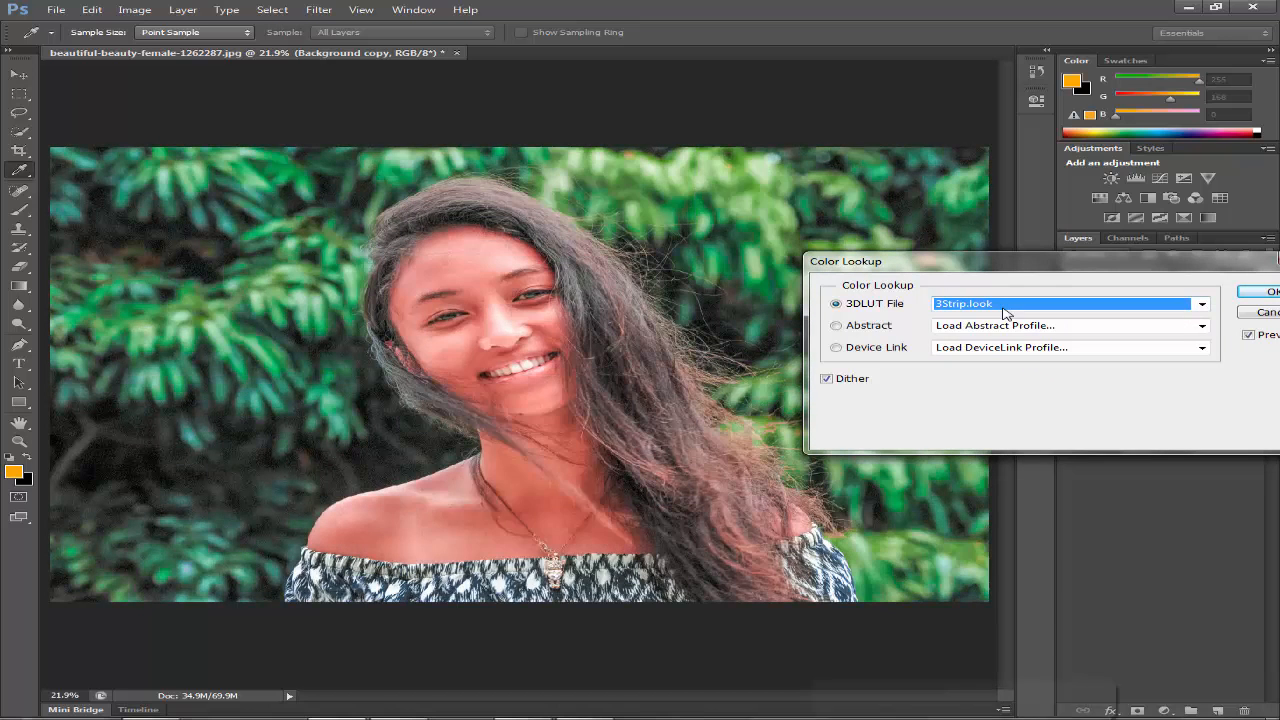
left_click(1100, 693)
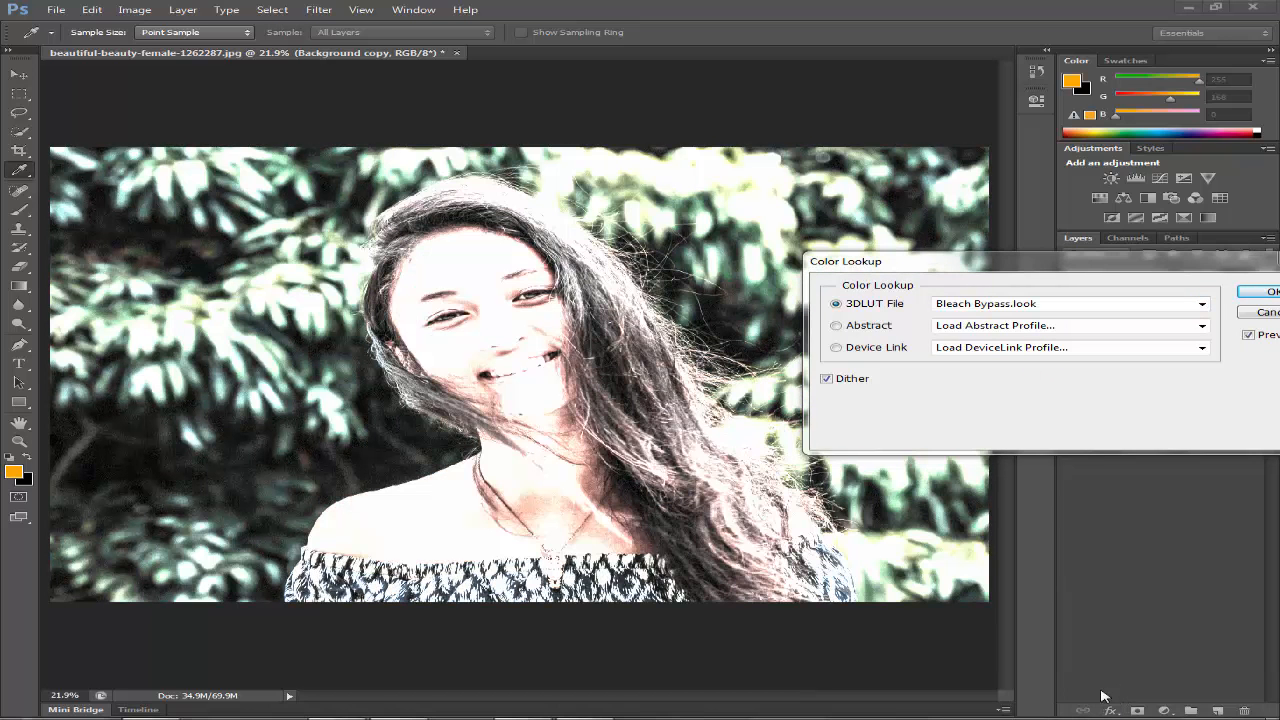
left_click(1013, 291)
left_click(1010, 307)
left_click(1010, 307)
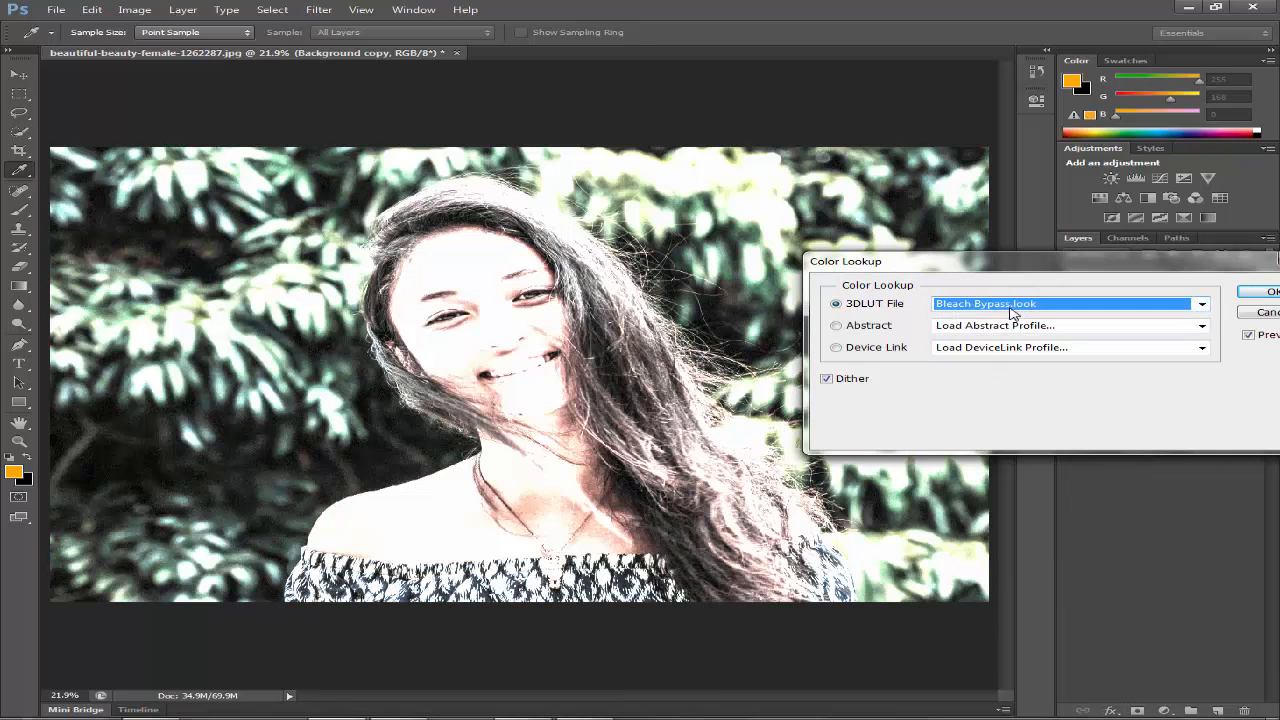
Preview the 3D LUTs from Candlelight.CUBE through HorrorBlue.3DL on the portrait.
key("Down")
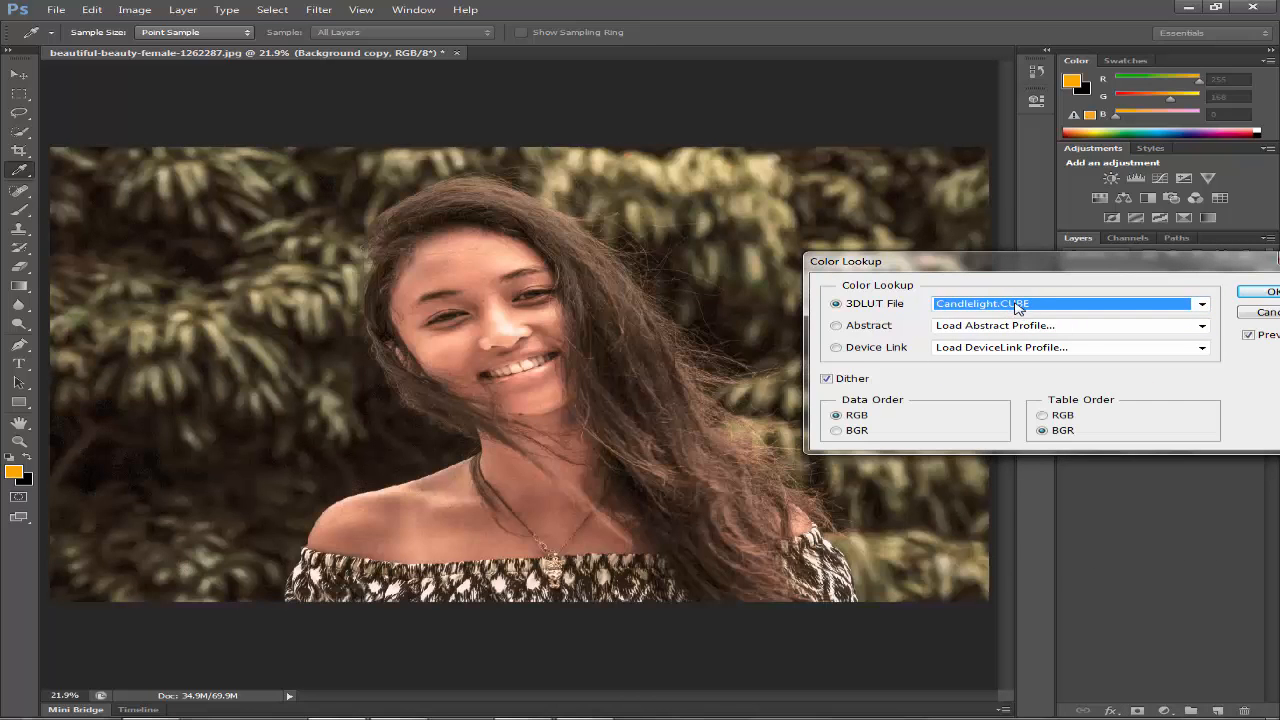
key("Down")
key("Down")
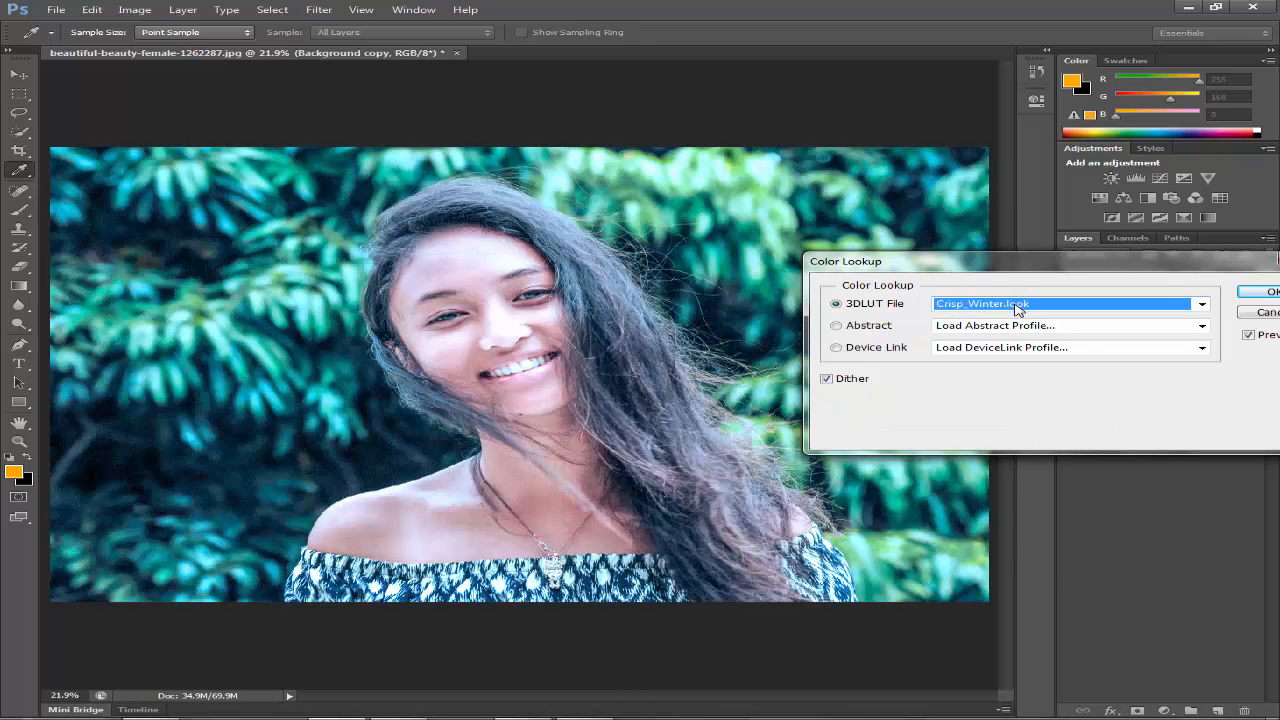
key("Down")
key("Down")
key("Down")
key("Down")
key("Down")
key("Down")
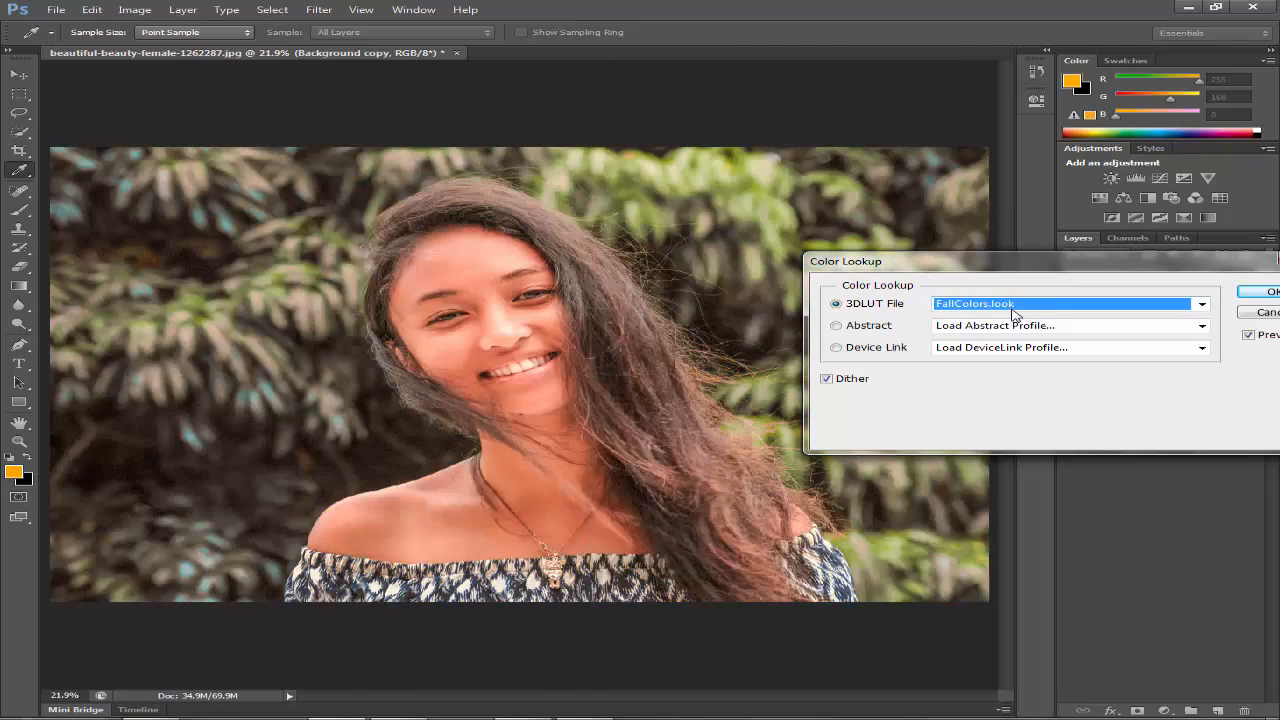
key("Down")
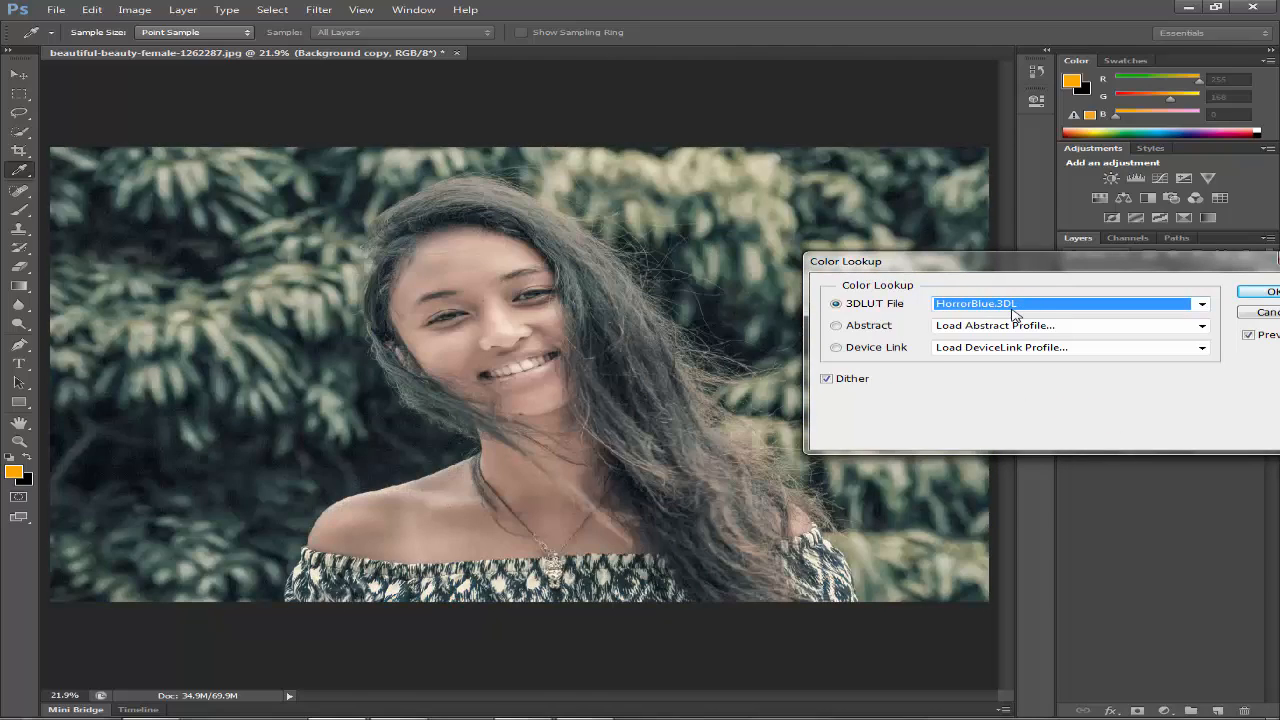
Choose the Soft_Warming.look 3D LUT, compare it with the preview off, and apply it to the Background copy.
key("Up")
key("Down")
key("Down")
key("Down")
key("Down")
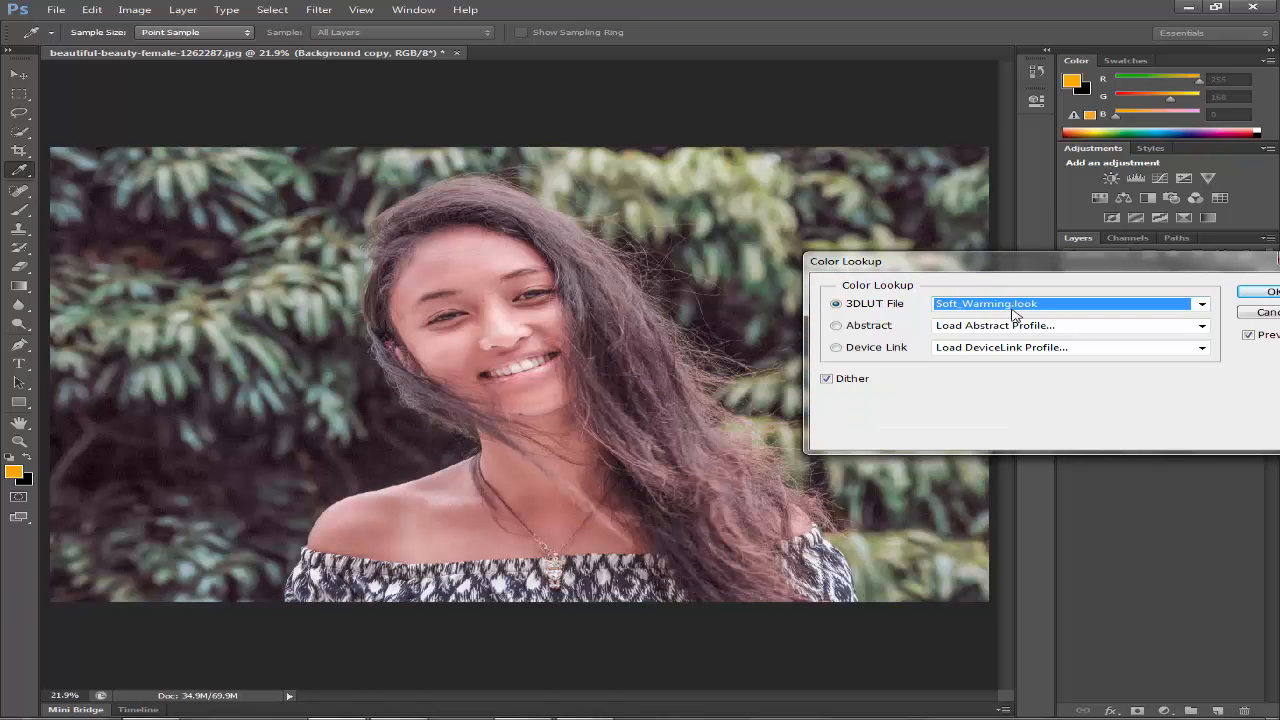
left_click(1250, 336)
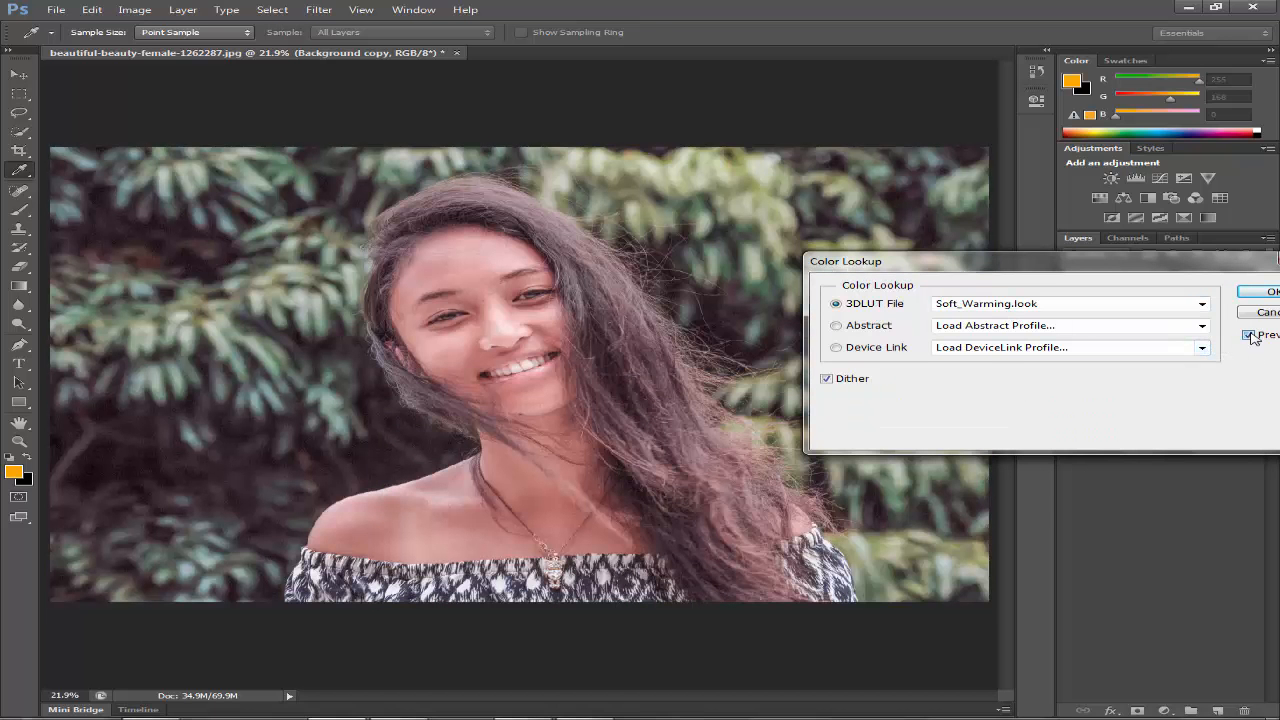
left_click(1252, 336)
left_click(1264, 300)
key("b")
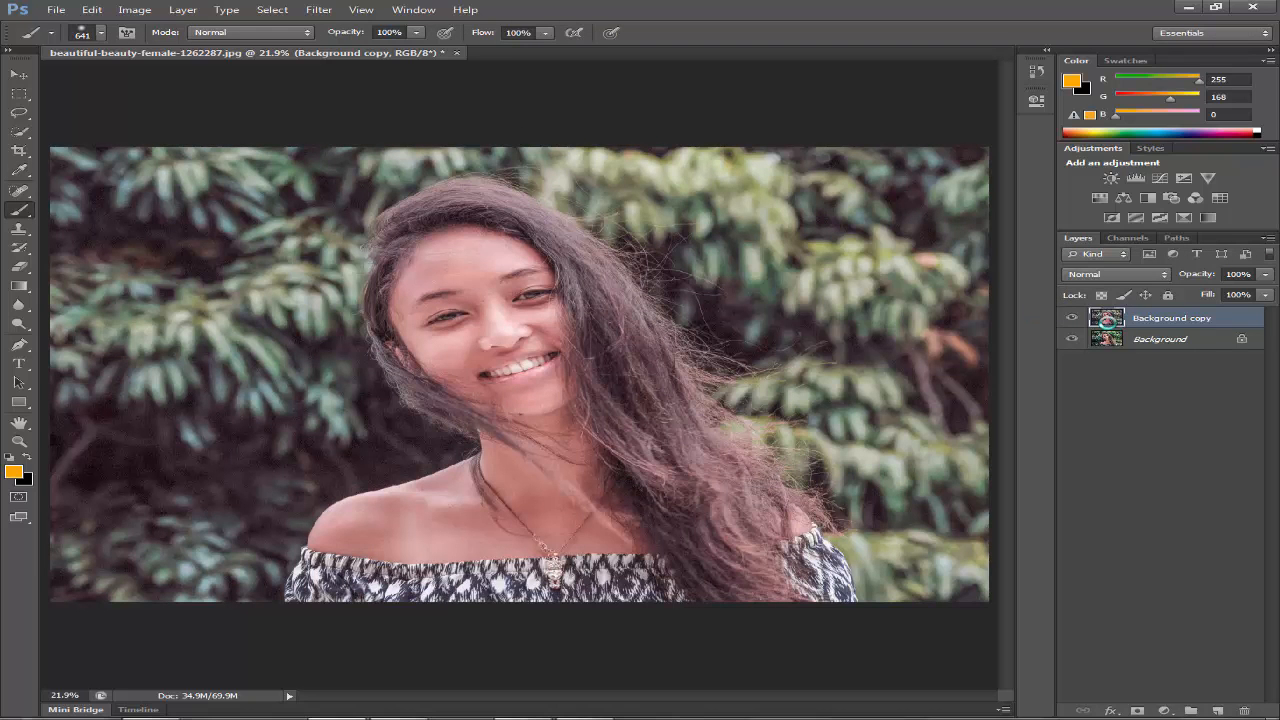
Start a second Color Lookup on the Background copy with the 2Strip.look 3D LUT, and move the dialog fully into view.
left_click(134, 9)
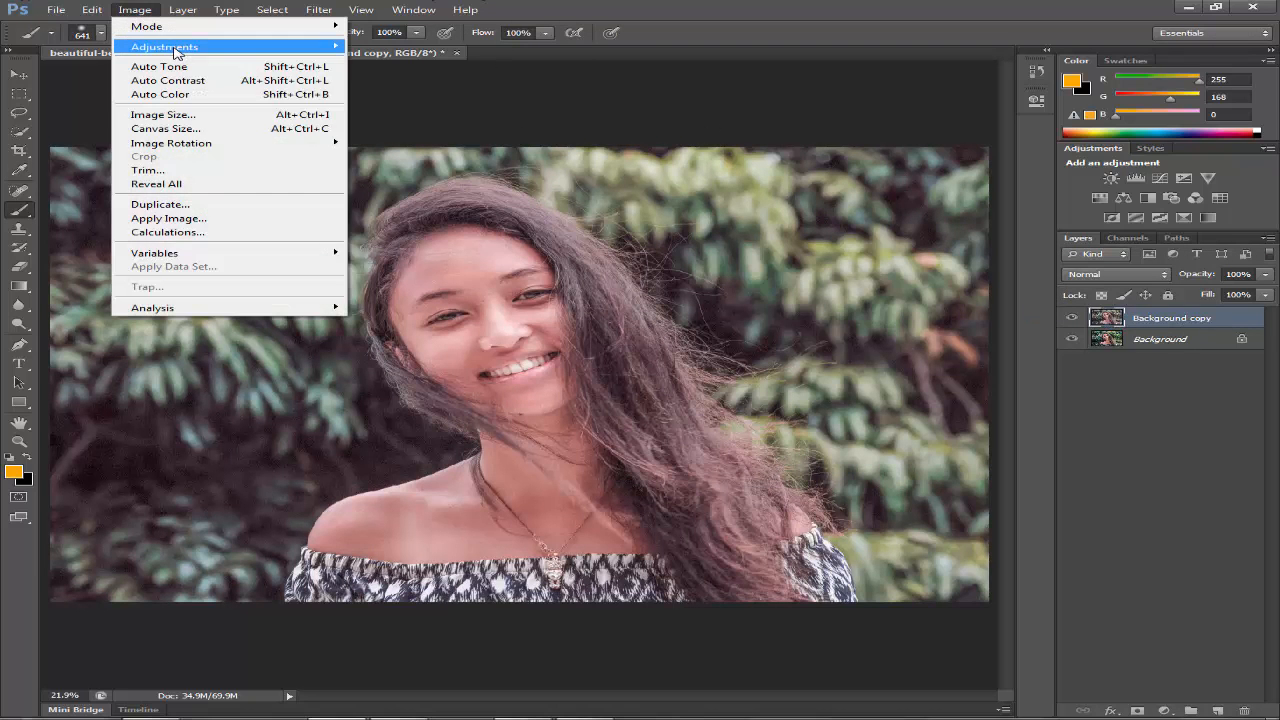
mouse_move(175, 47)
left_click(405, 191)
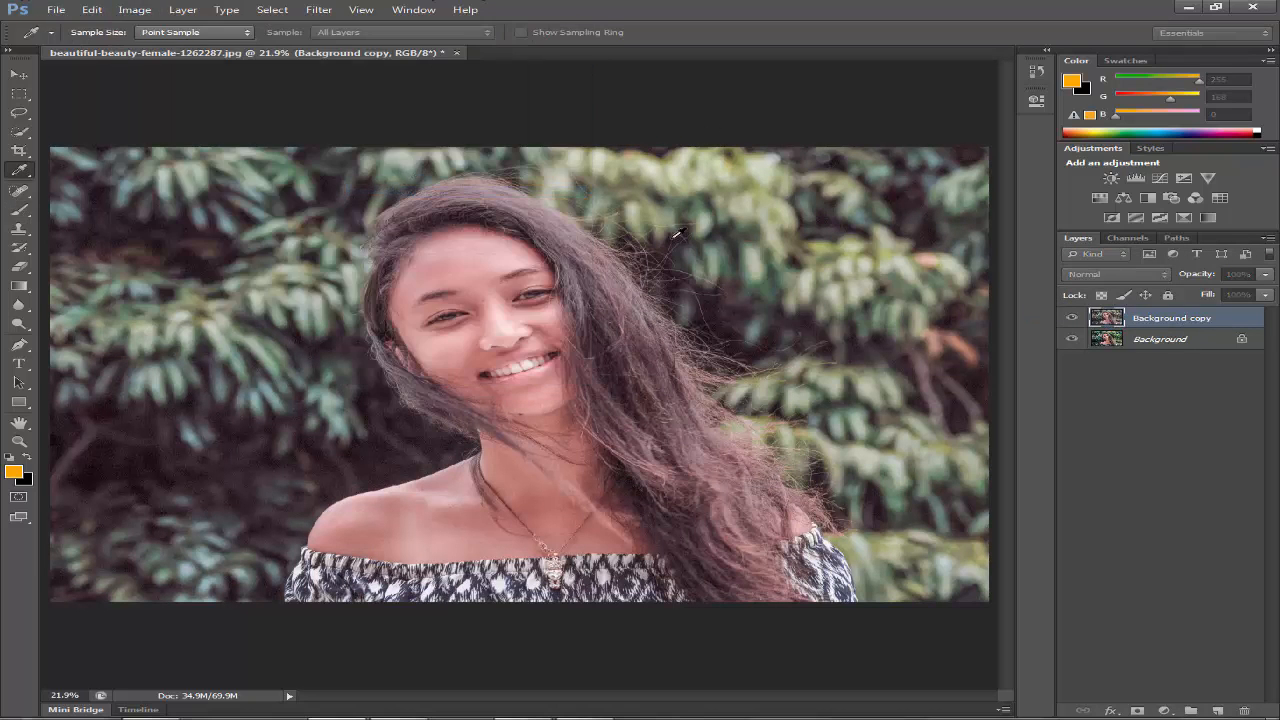
left_click(961, 305)
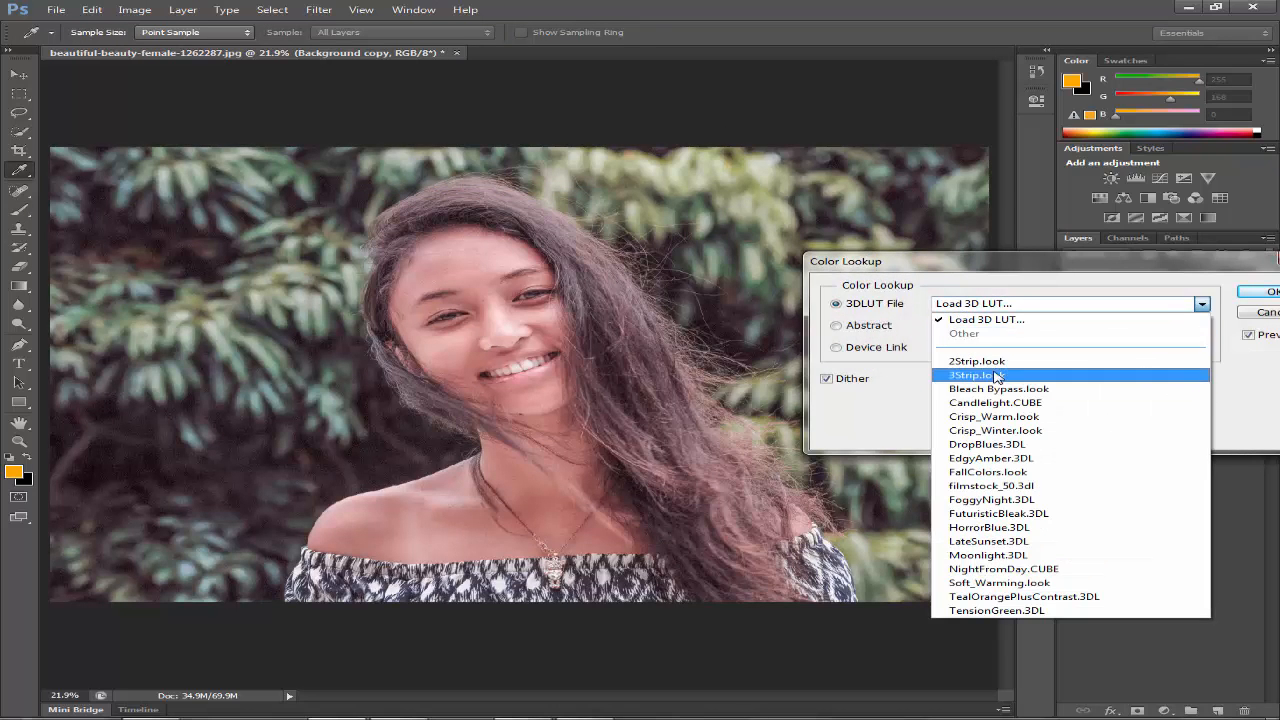
left_click(995, 362)
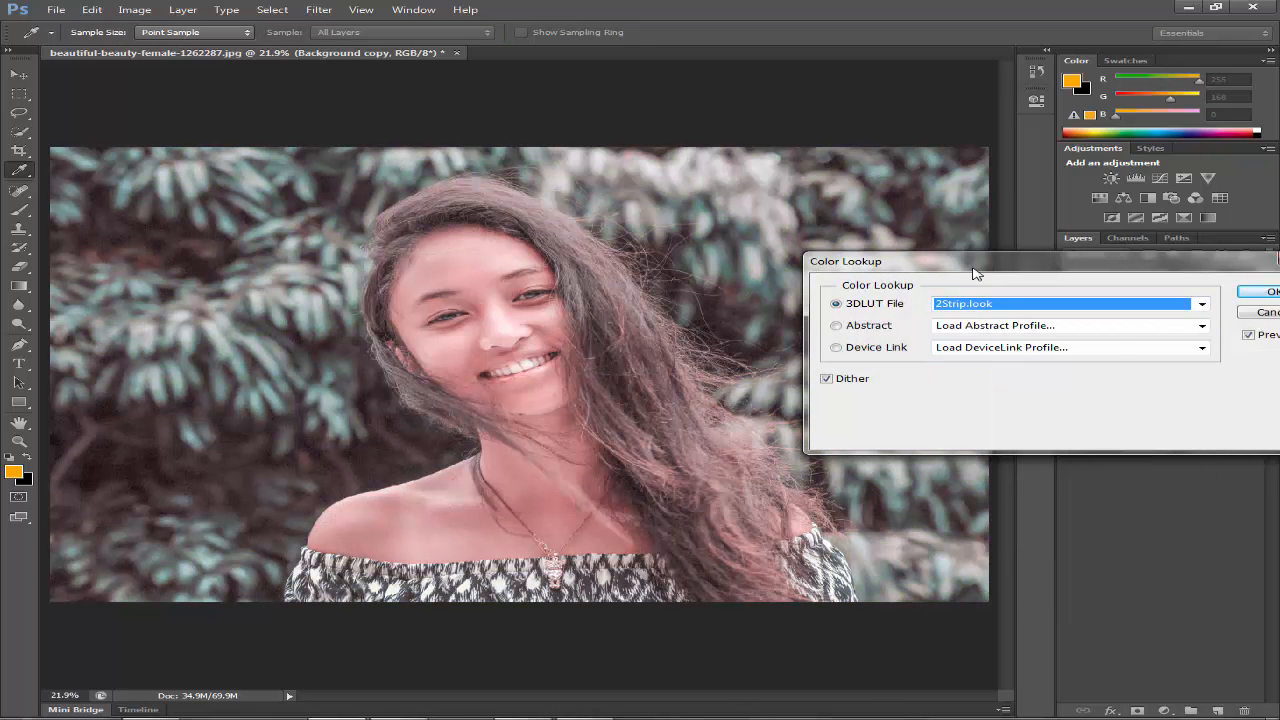
left_click_drag(973, 273, 859, 246)
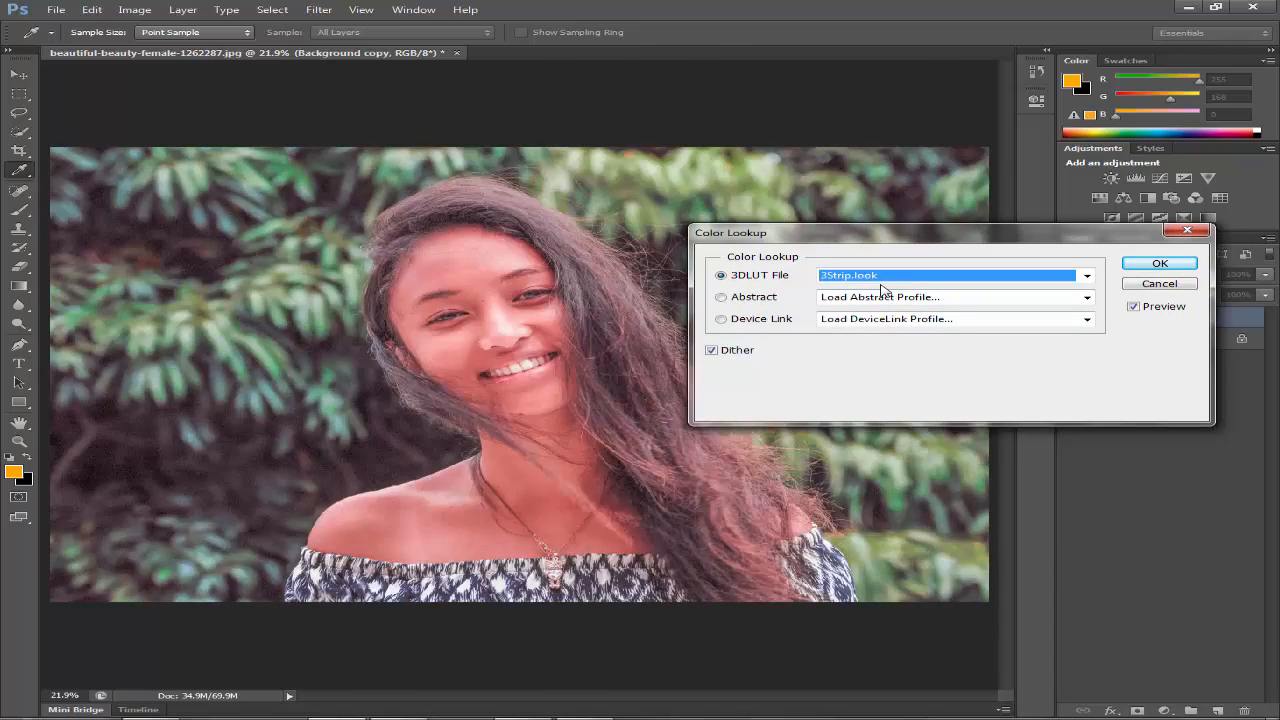
Preview the remaining 3D LUTs one after another, from 3Strip.look down to TensionGreen.3DL.
key("Down")
key("Down")
key("Down")
key("Down")
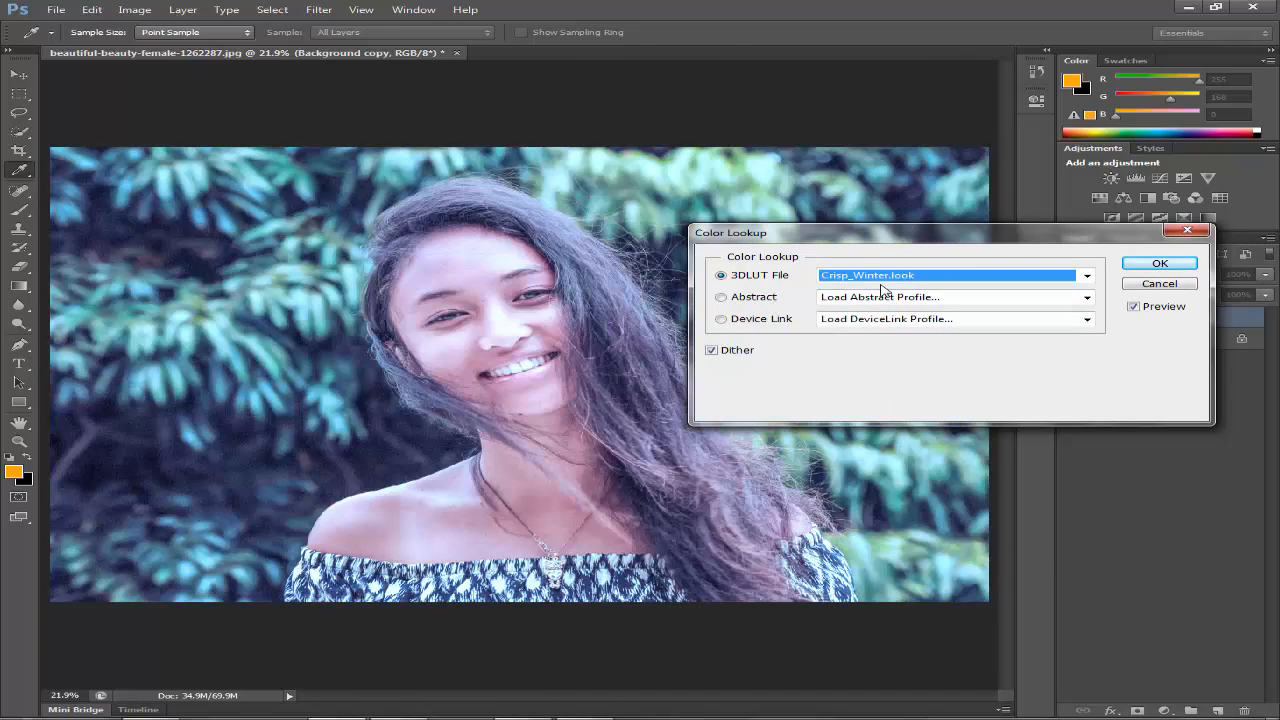
key("Down")
key("Down")
key("Up")
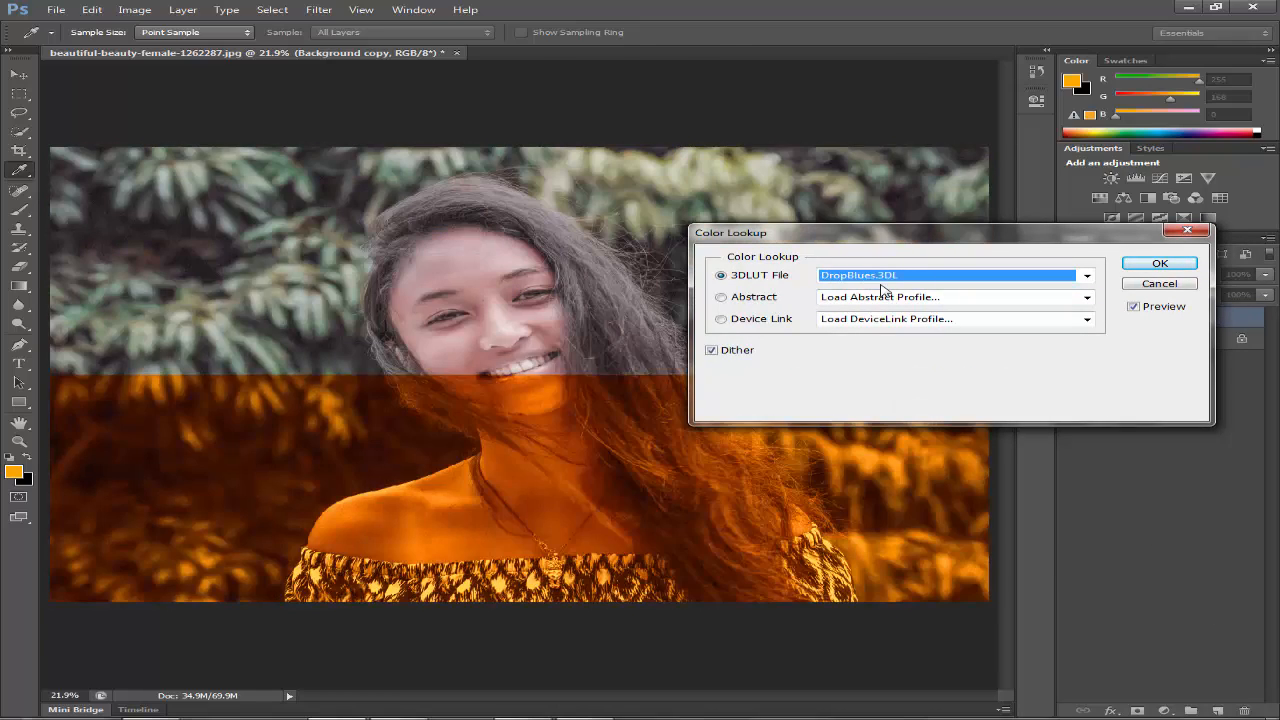
key("Down")
key("Down")
key("Down")
key("Down")
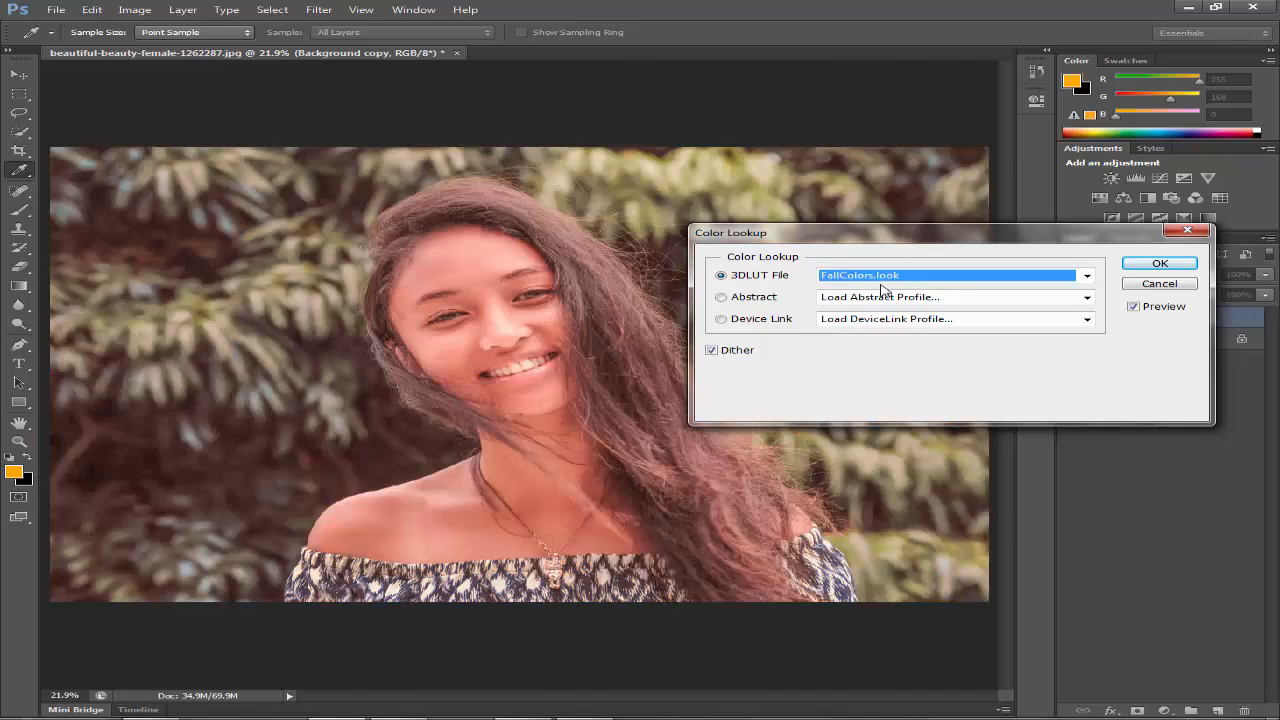
key("Down")
key("Down")
key("Down")
key("Down")
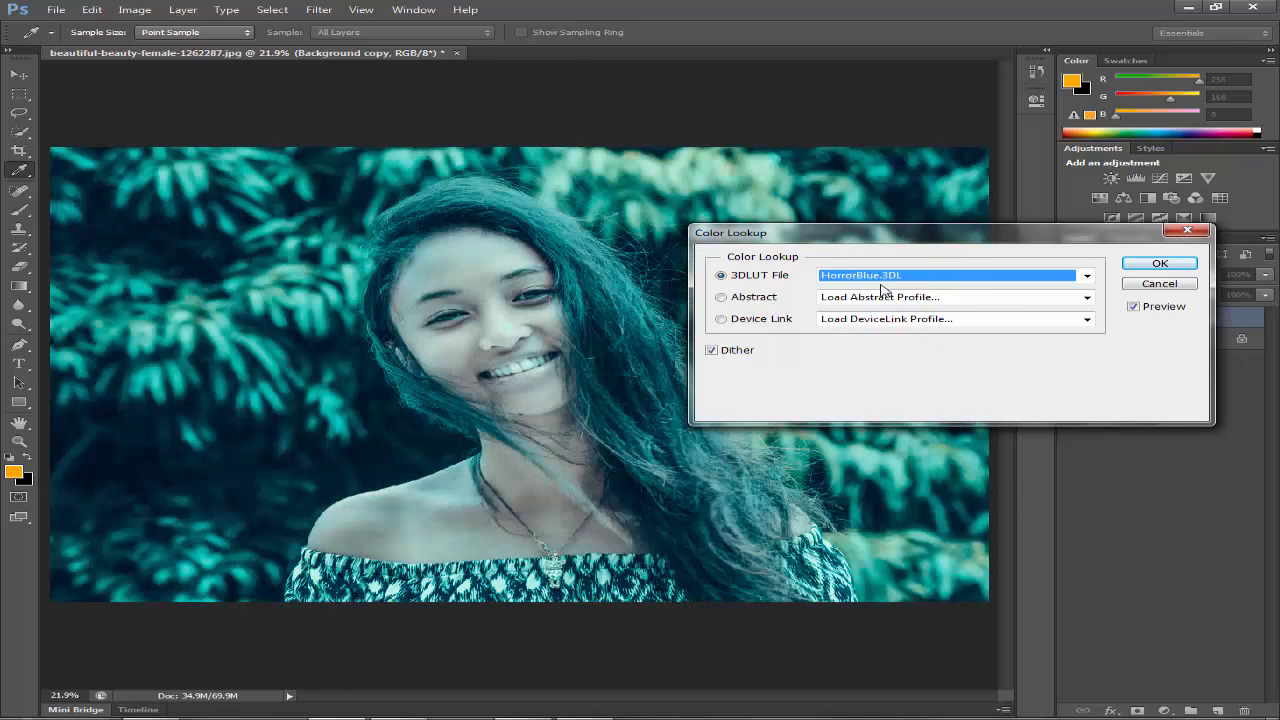
key("Down")
key("Down")
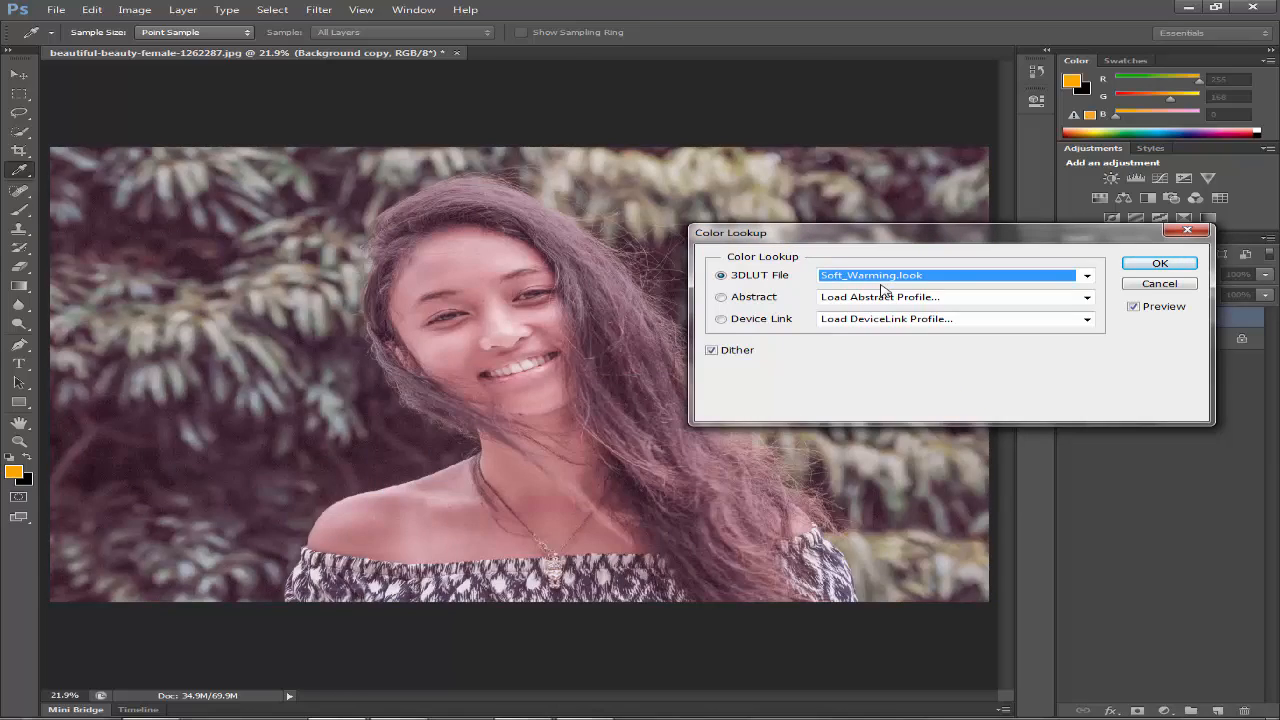
key("Down")
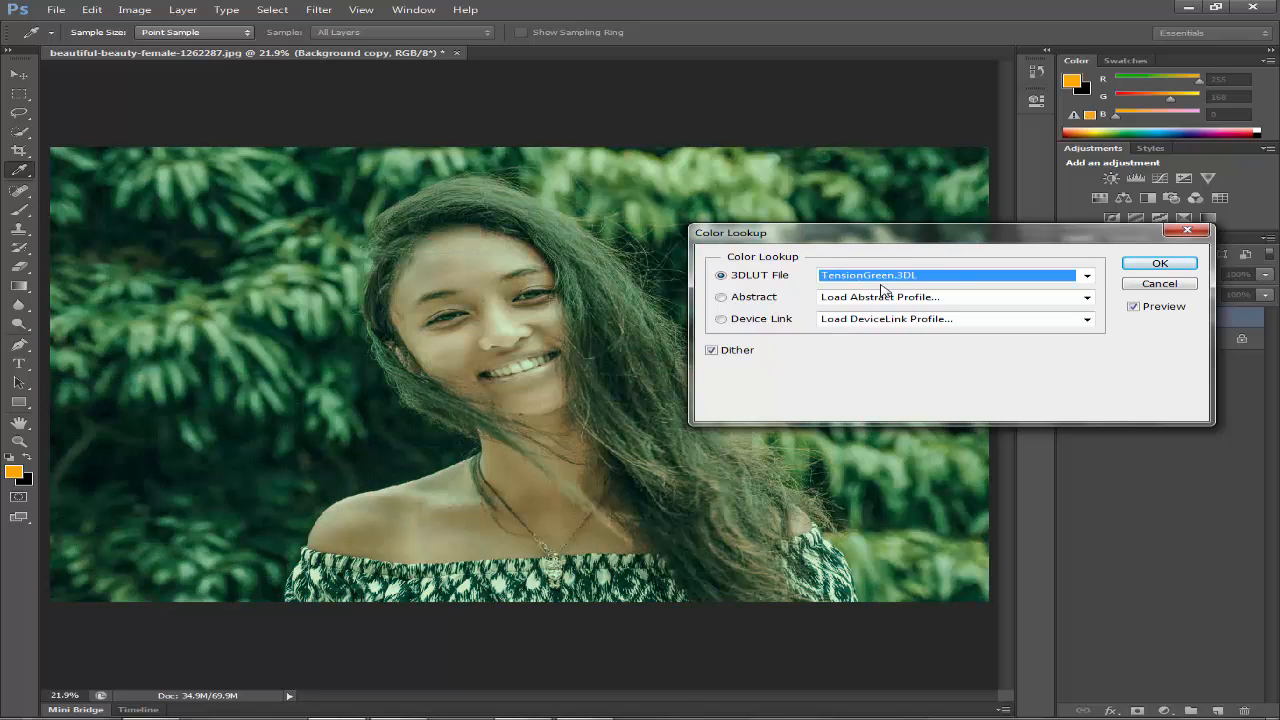
Preview the 3D LUTs in reverse order, from TensionGreen.3DL back up to 2Strip.look.
key("Up")
key("Up")
key("Up")
key("Up")
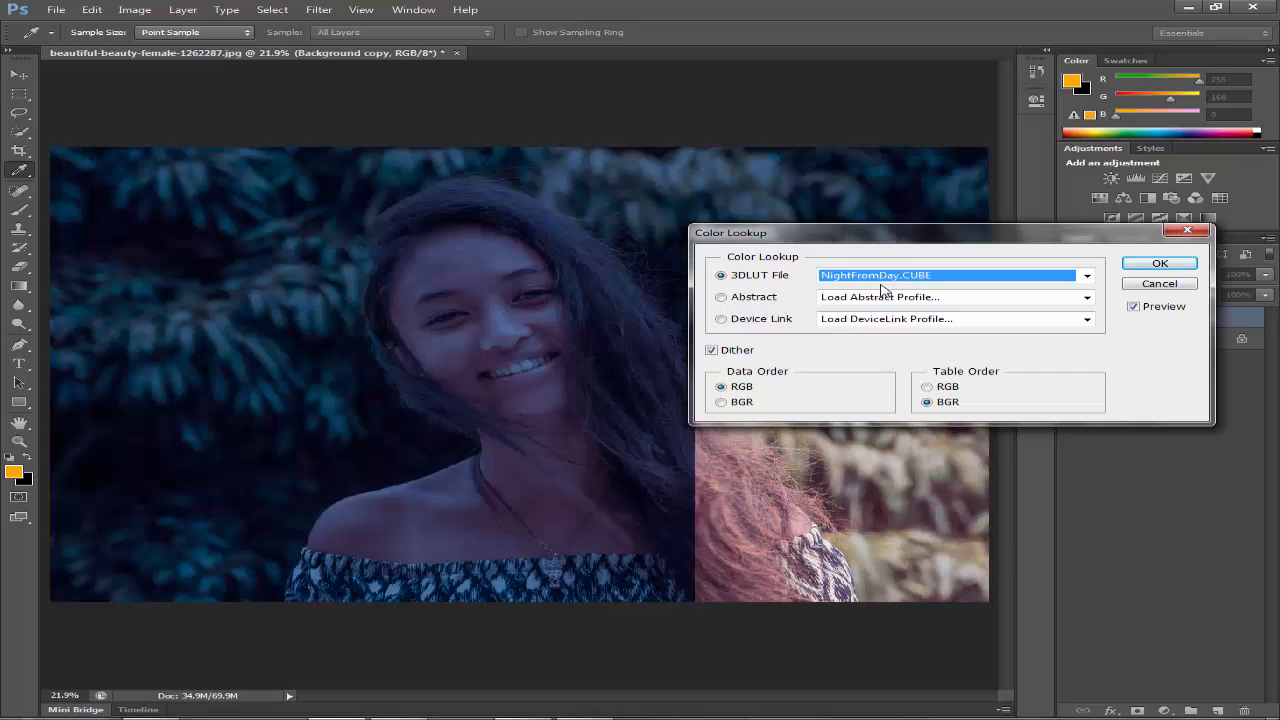
key("Up")
key("Up")
key("Up")
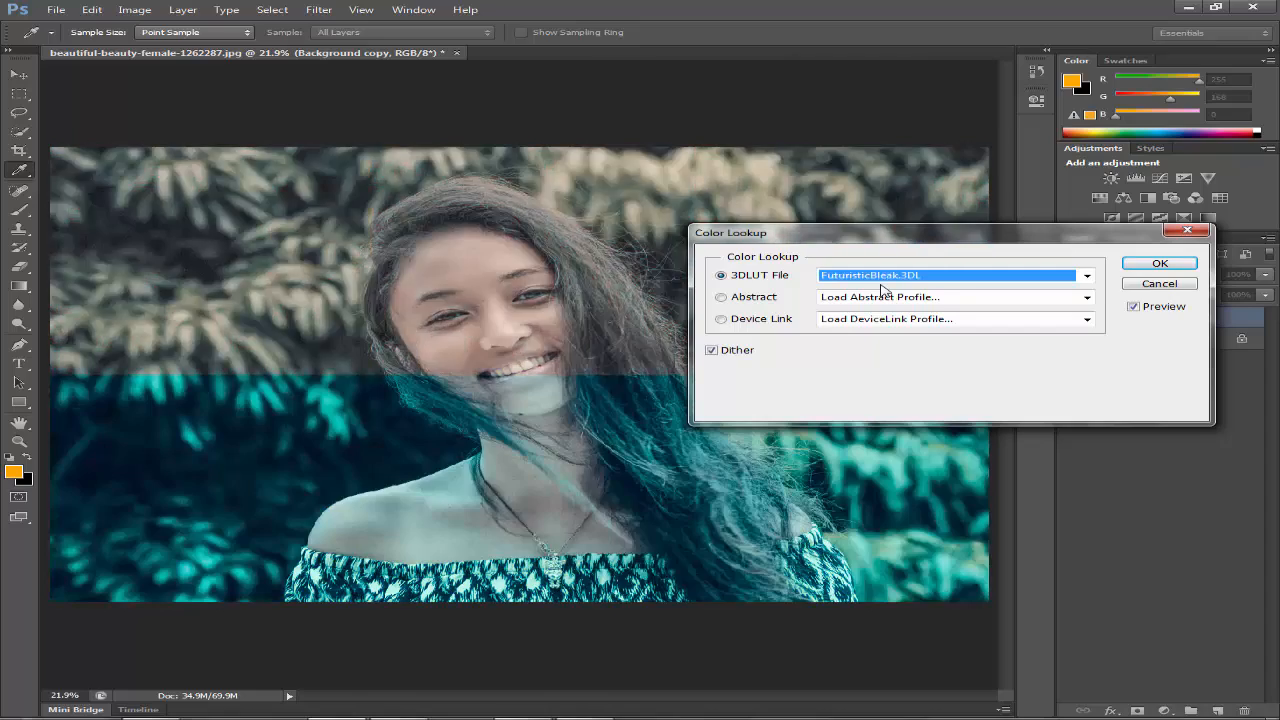
key("Up")
key("Up")
key("Up")
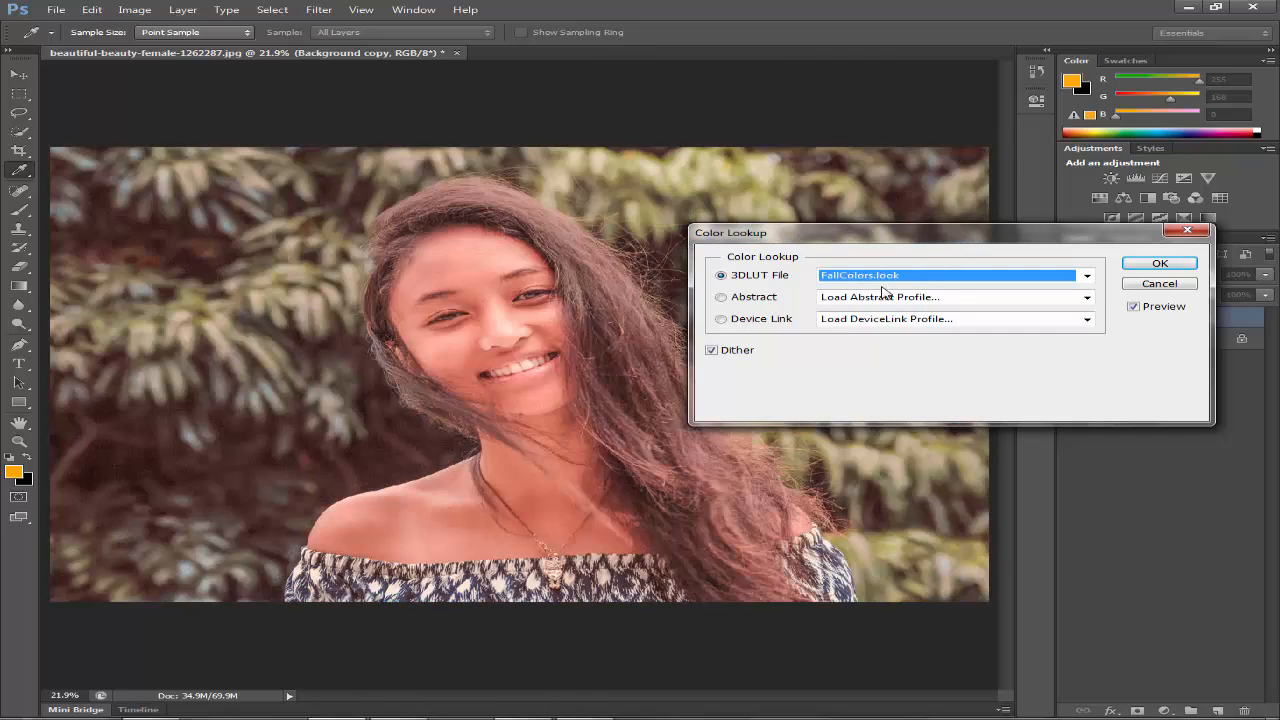
key("Up")
key("Up")
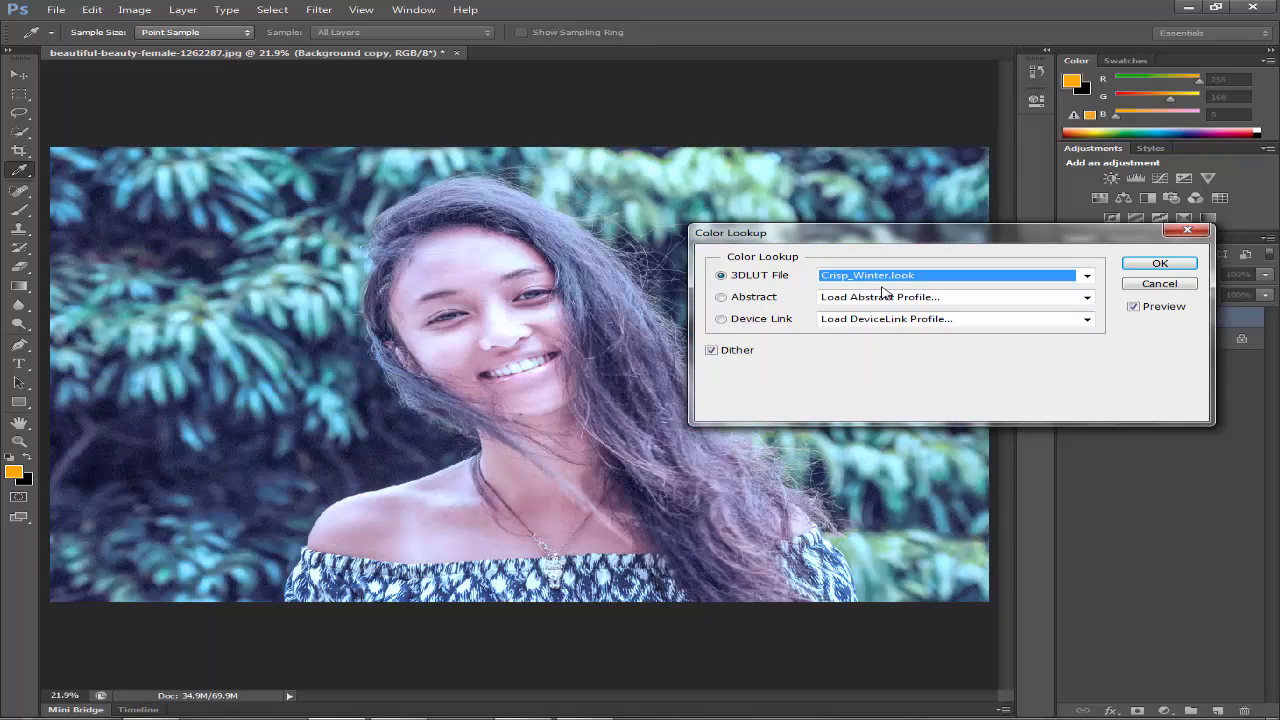
key("Down")
key("Up")
key("Up")
key("Up")
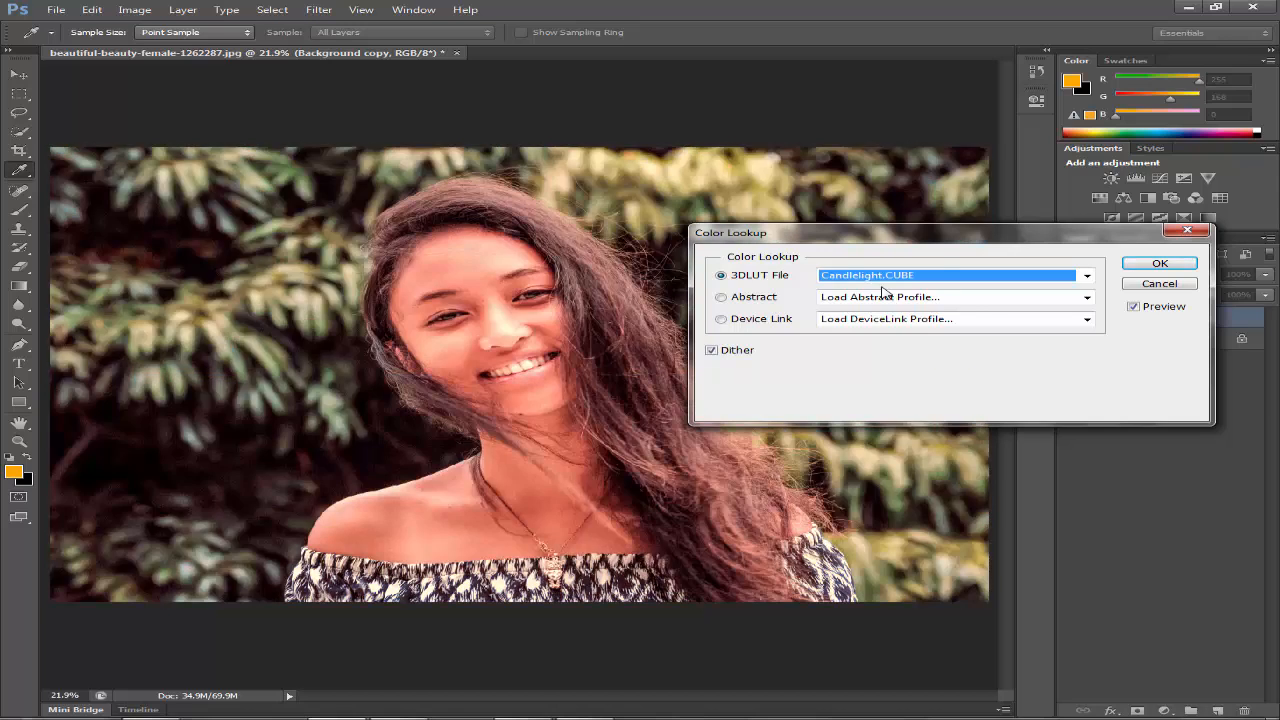
key("Up")
key("Up")
key("Up")
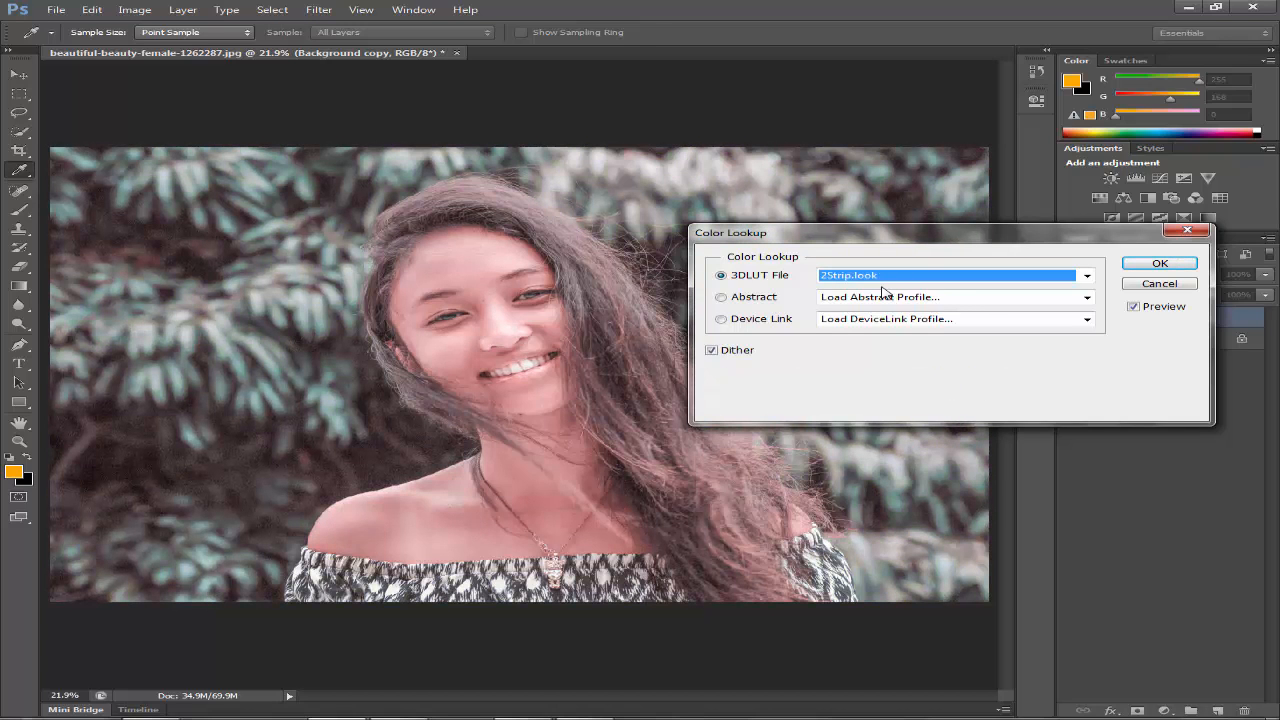
Choose the Crisp_Winter.look 3D LUT, compare it with the preview off, and apply it to the Background copy.
key("Down")
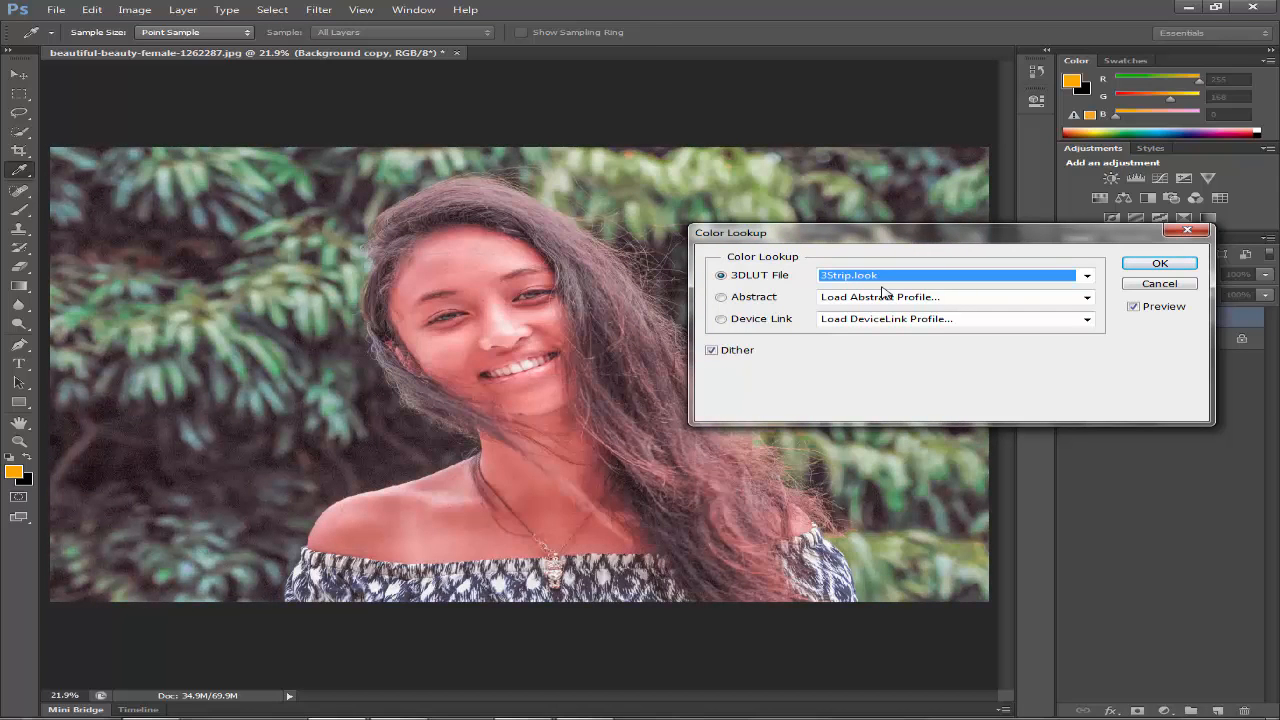
key("Down")
key("Down")
key("Down")
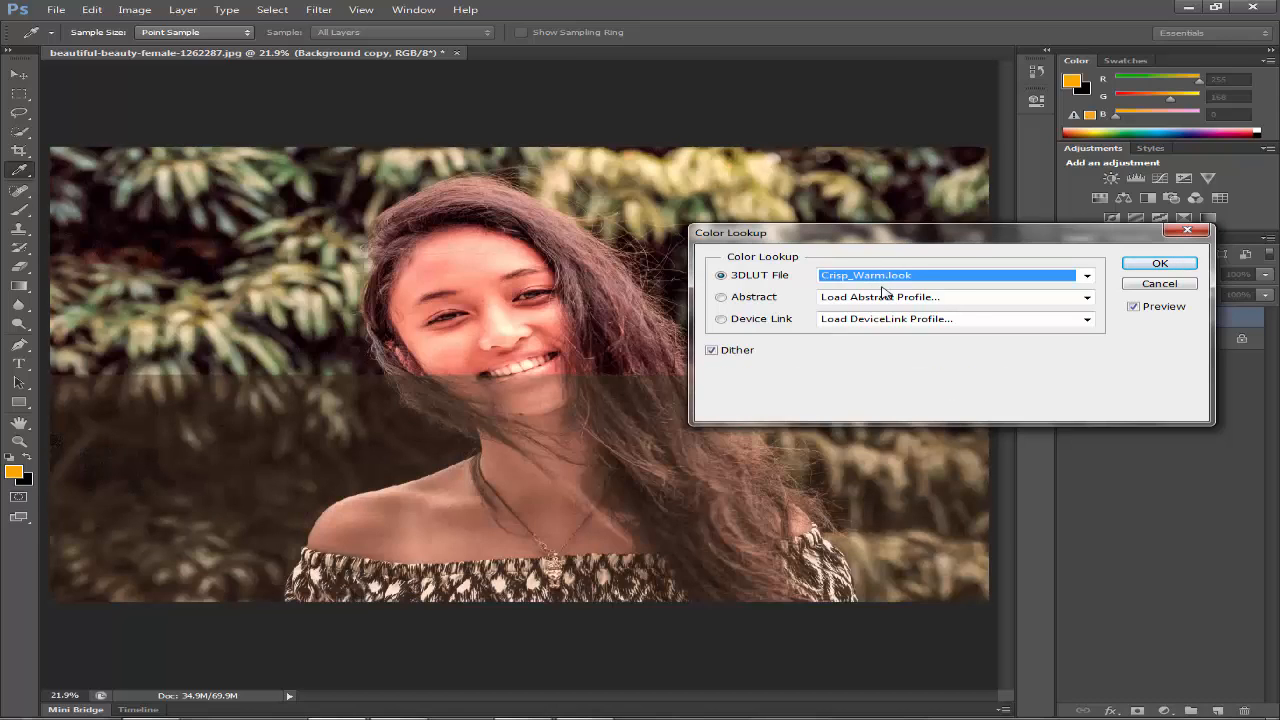
key("Down")
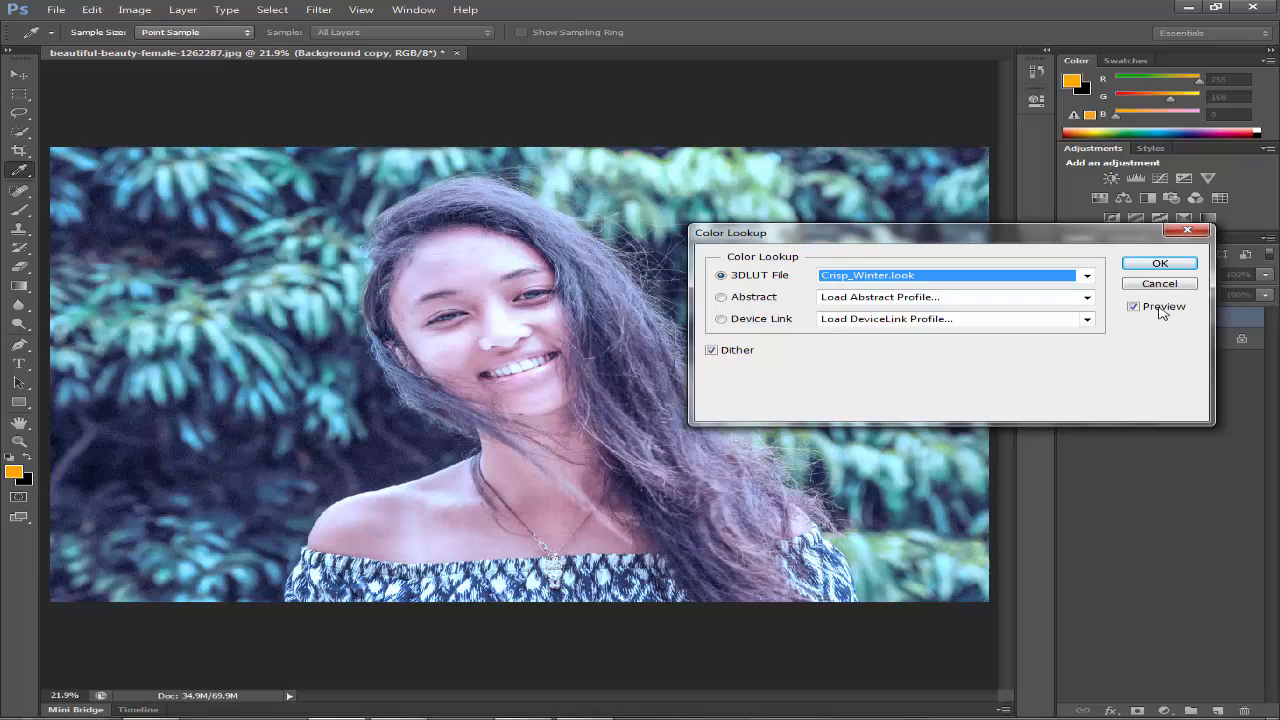
left_click(1133, 306)
left_click(1133, 306)
left_click(1160, 263)
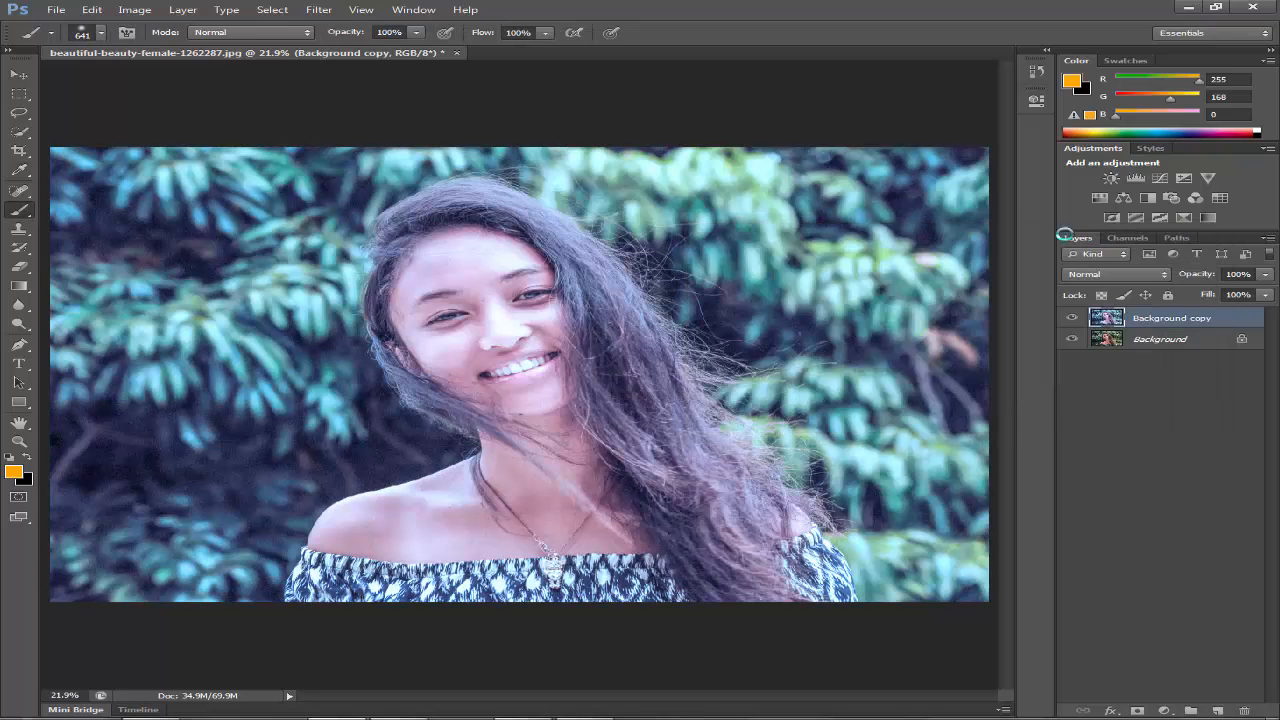
Start a third Color Lookup on the Background copy with the Blacklight Poster abstract profile.
left_click(134, 9)
mouse_move(165, 46)
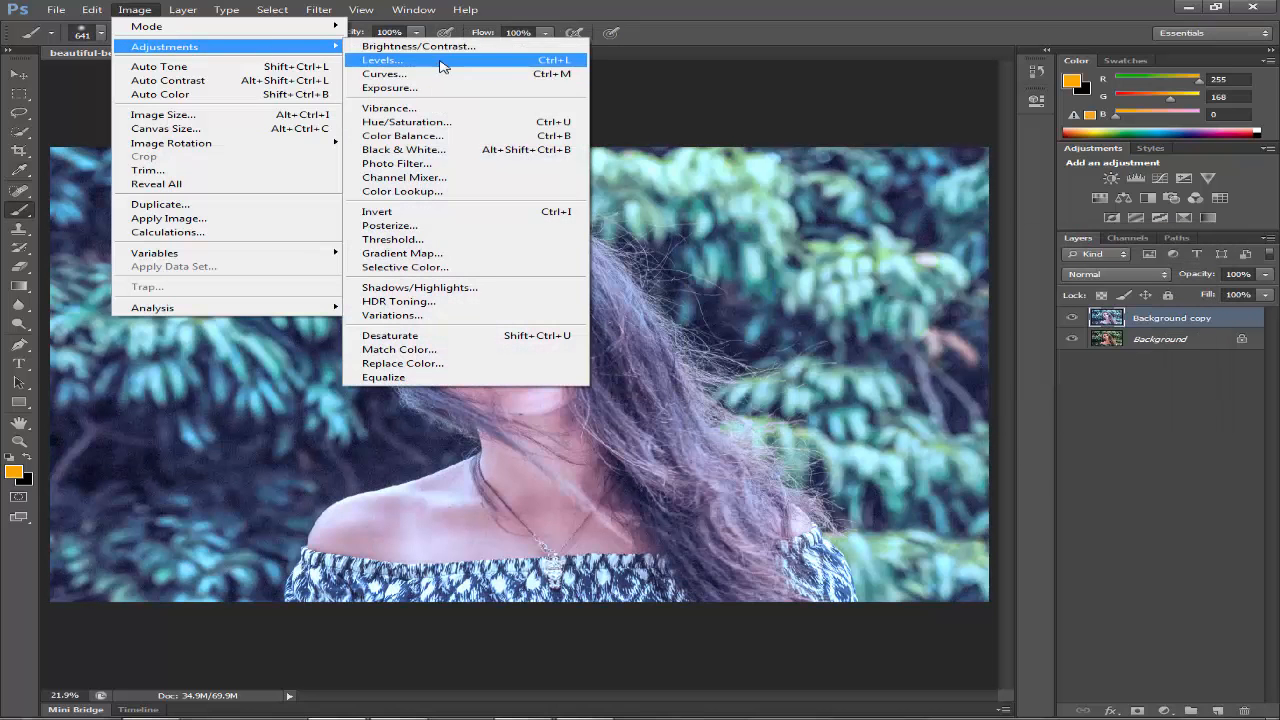
left_click(428, 191)
left_click(889, 297)
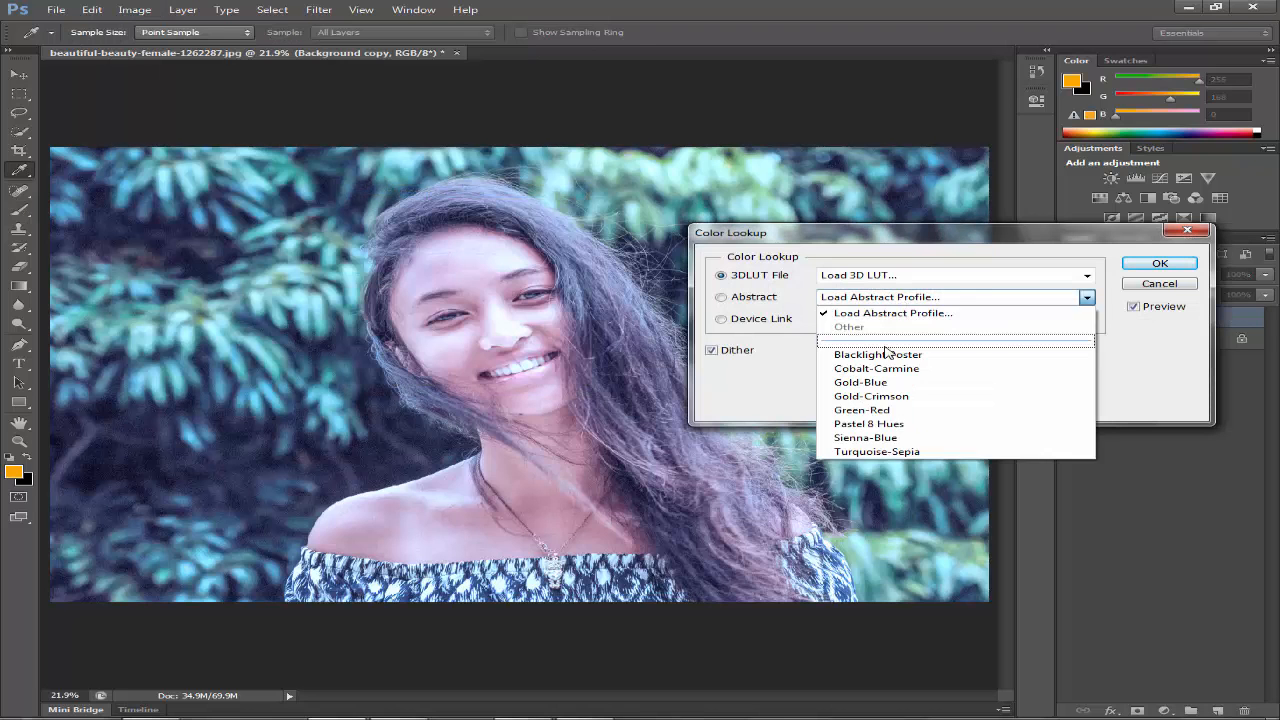
left_click(885, 350)
Preview the following abstract profiles one after another, from Cobalt-Carmine down to Sienna-Blue.
key("Down")
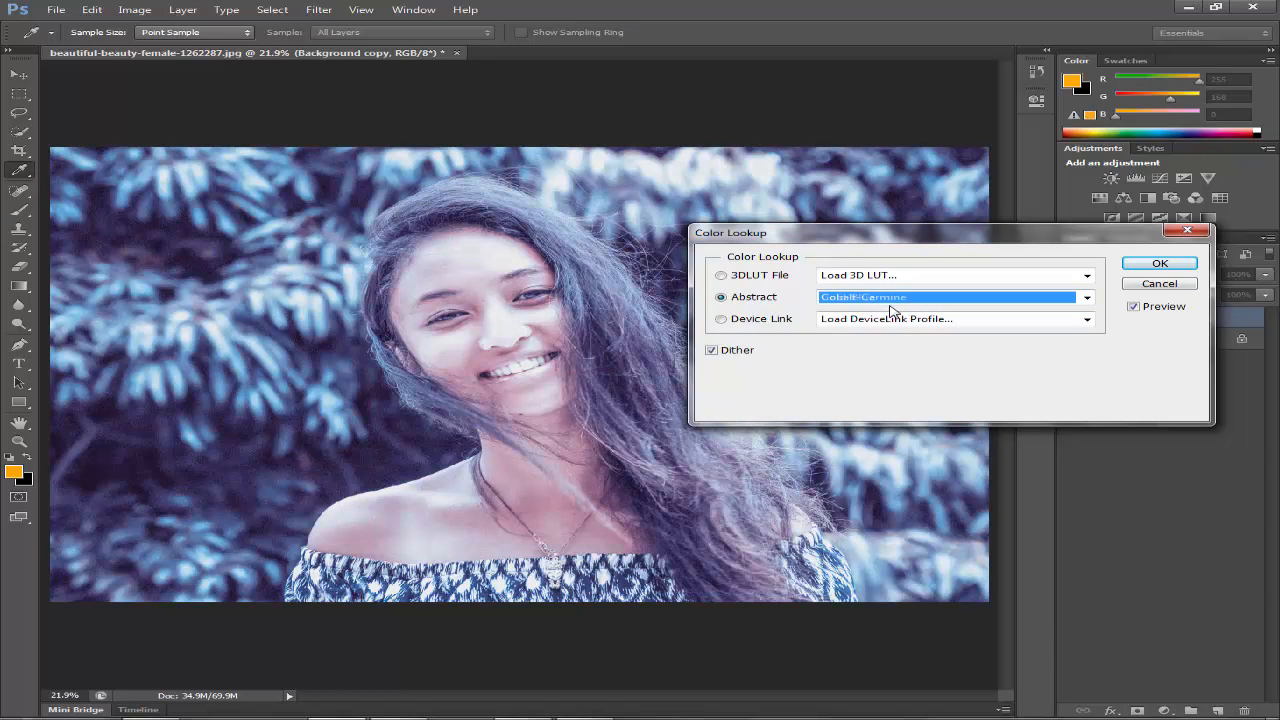
key("Down")
key("Down")
key("Down")
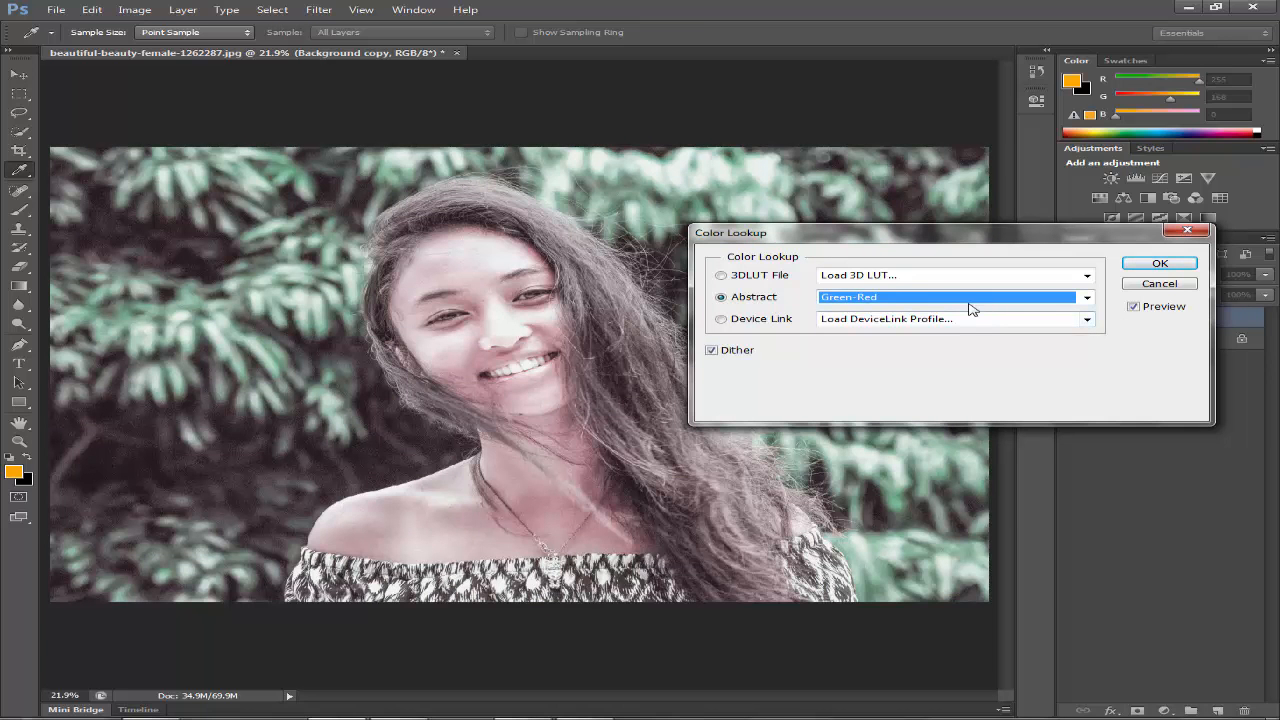
key("Down")
key("Down")
key("Down")
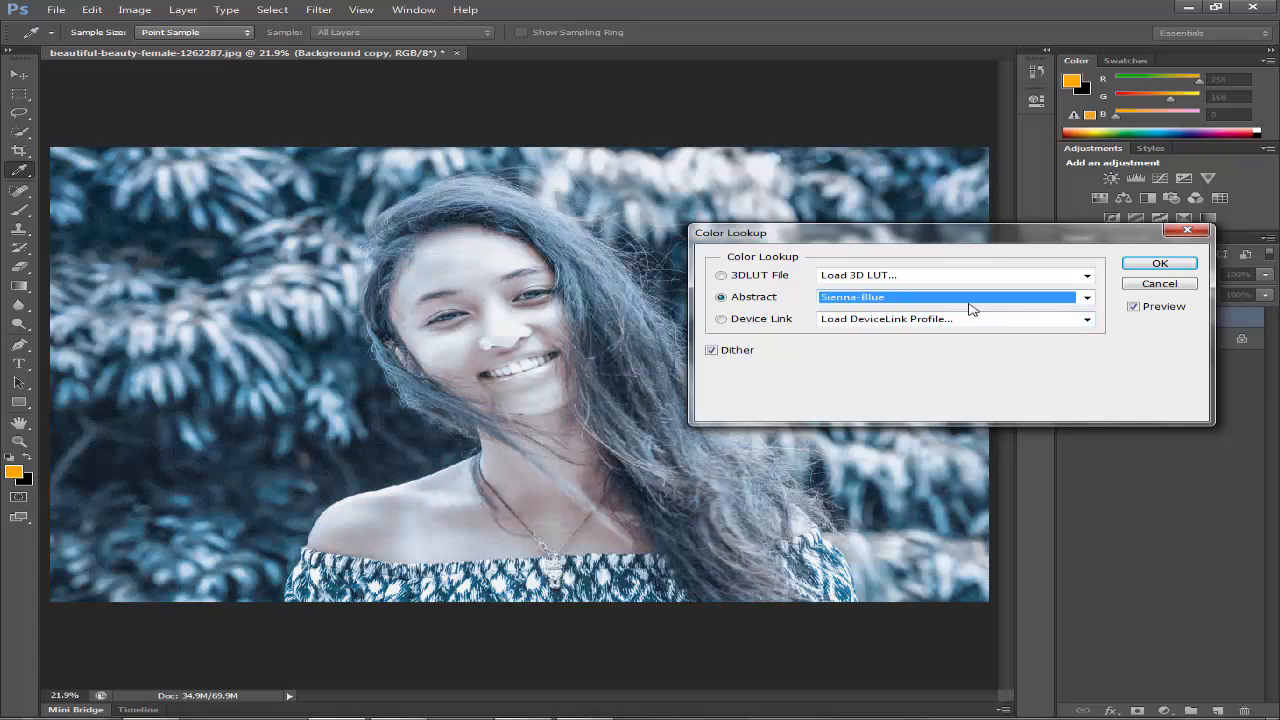
Choose the AnimePalette device link profile, compare it with the preview off, and apply it to the Background copy.
left_click(877, 320)
left_click(912, 376)
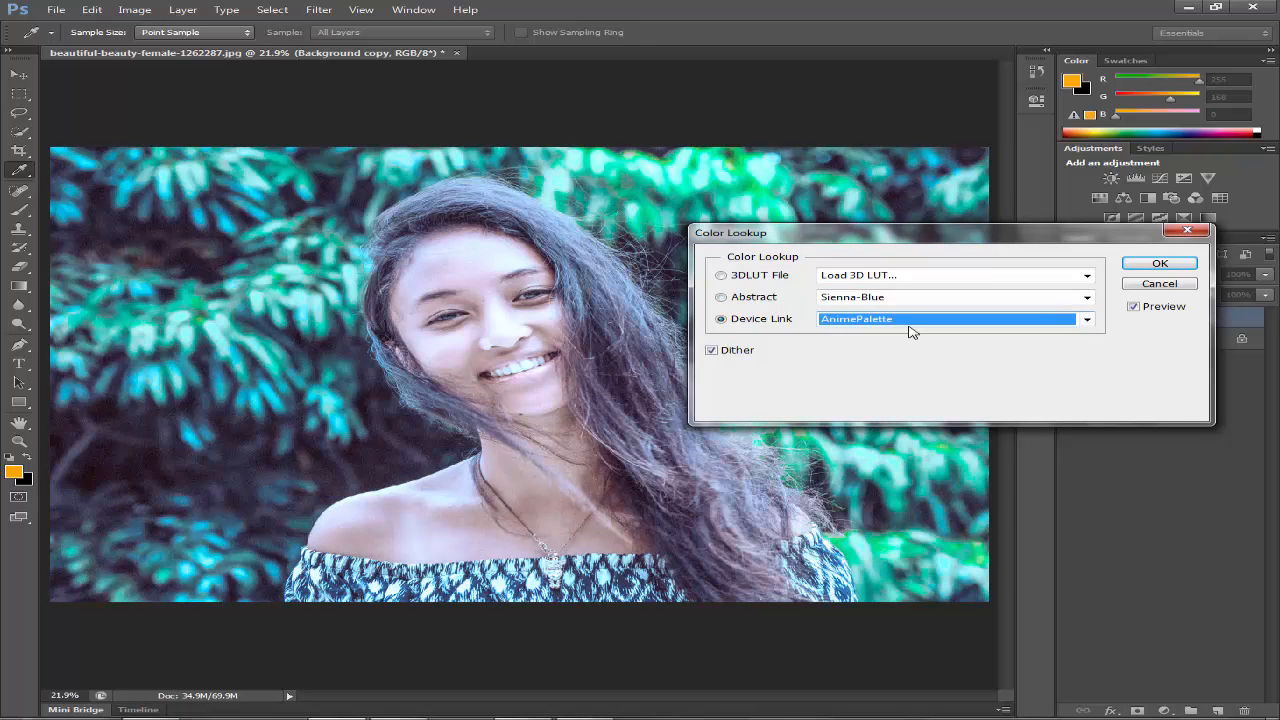
key("Up")
left_click(1134, 307)
left_click(1134, 307)
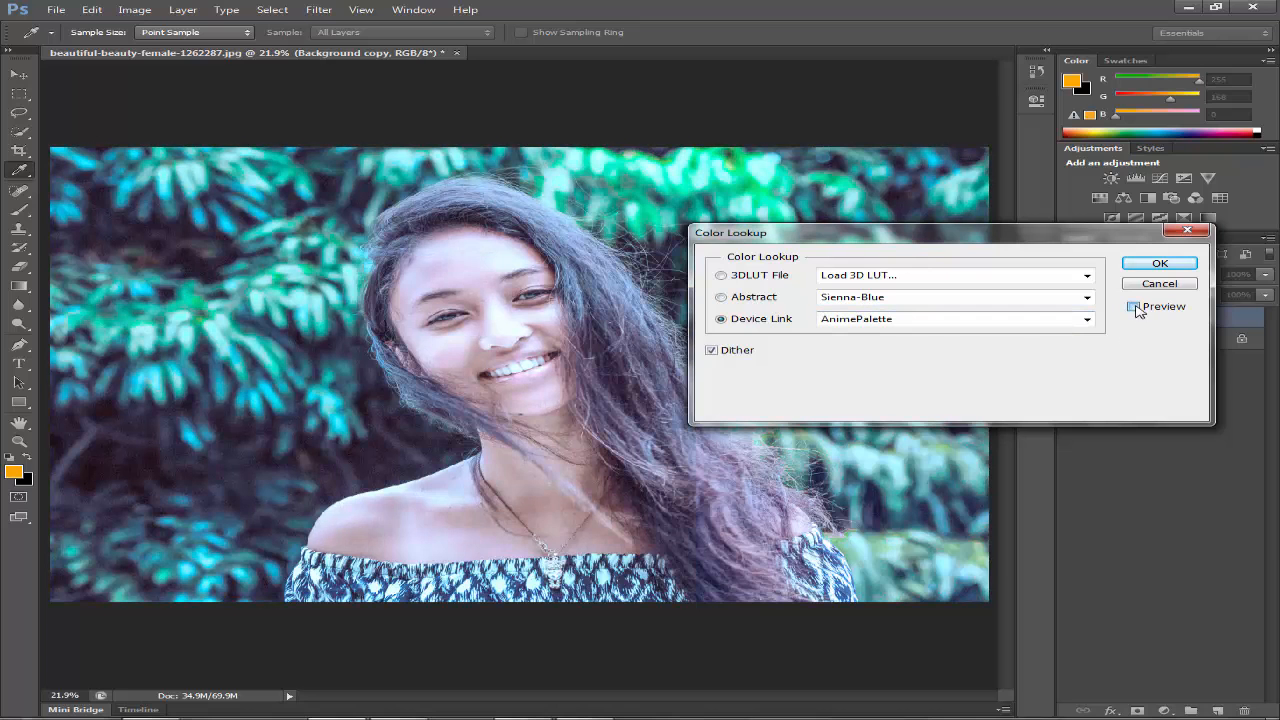
left_click(1160, 263)
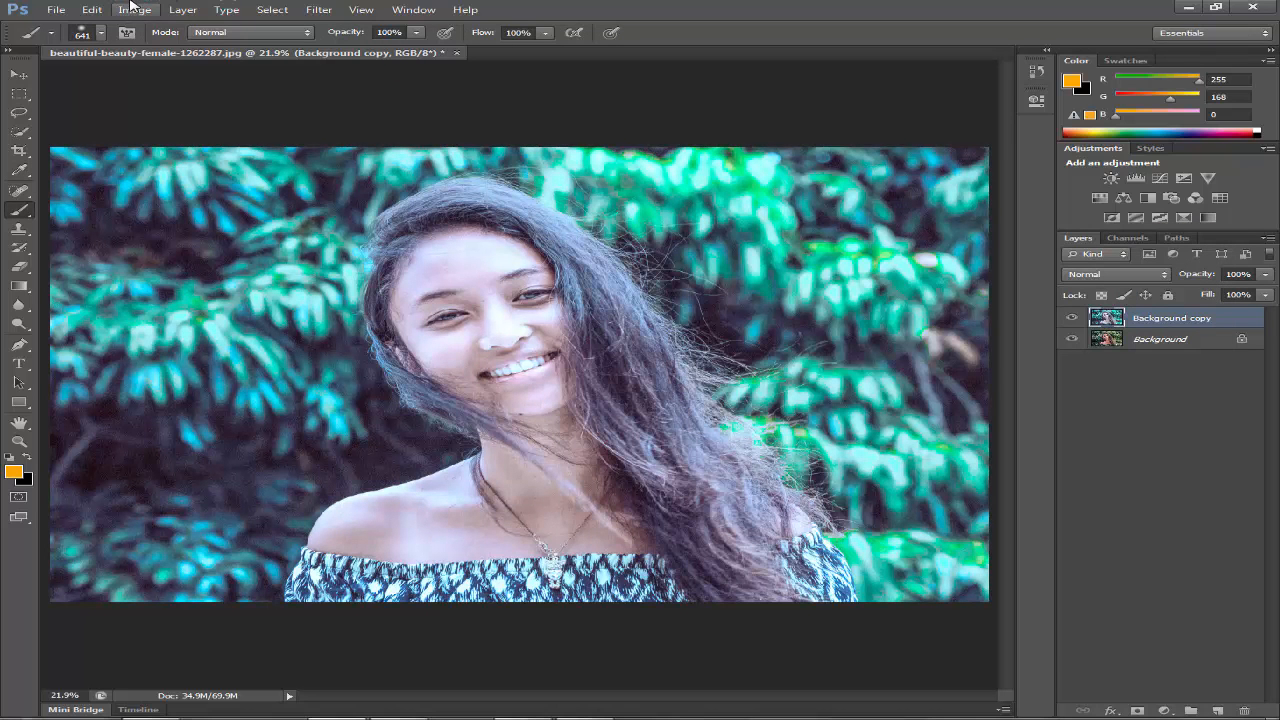
Open Color Balance on the Background copy and set the midtones' color levels to +5, +8 and -7.
left_click(132, 10)
mouse_move(262, 47)
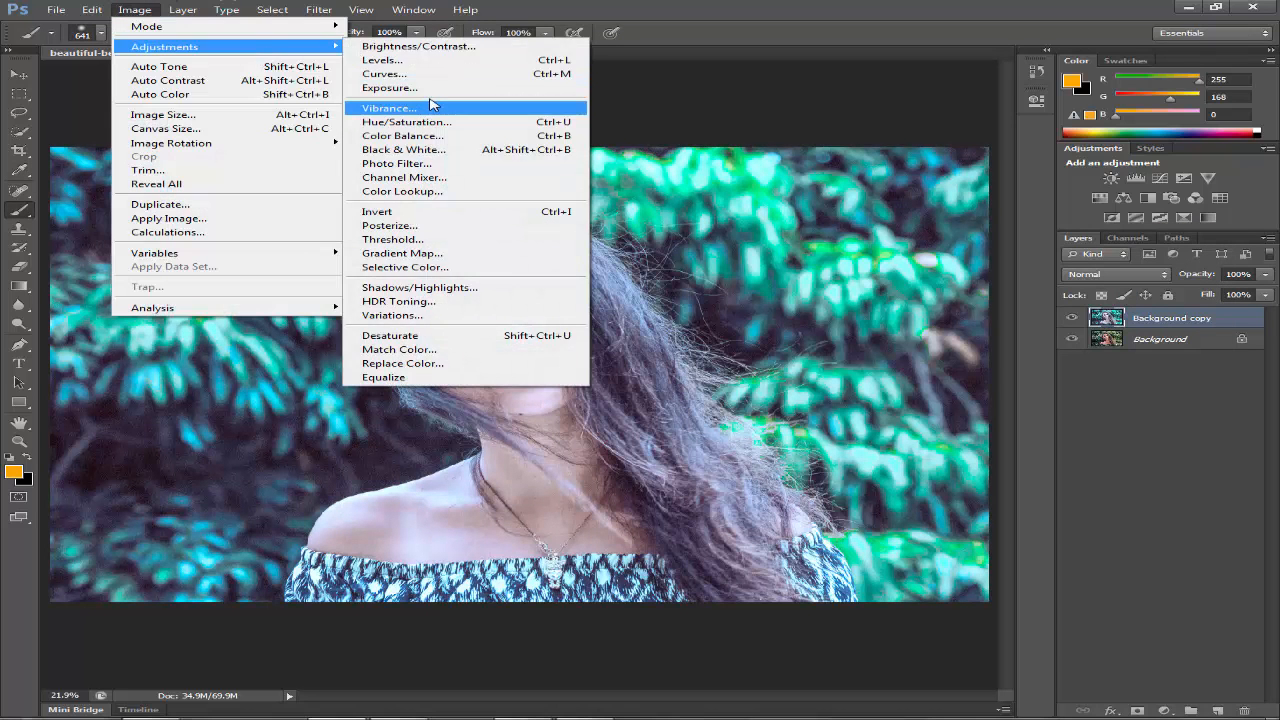
left_click(425, 137)
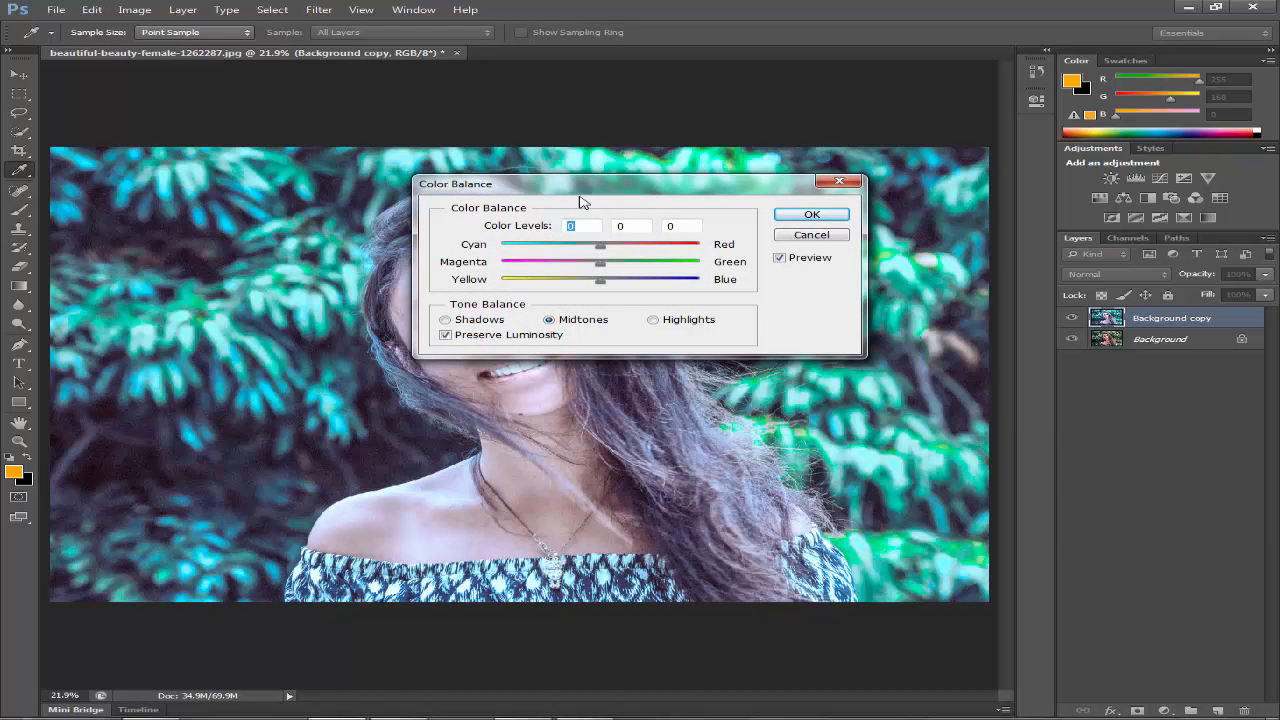
left_click_drag(580, 198, 995, 370)
mouse_move(1015, 417)
left_mouse_down()
mouse_move(1033, 418)
mouse_move(1025, 435)
left_mouse_up()
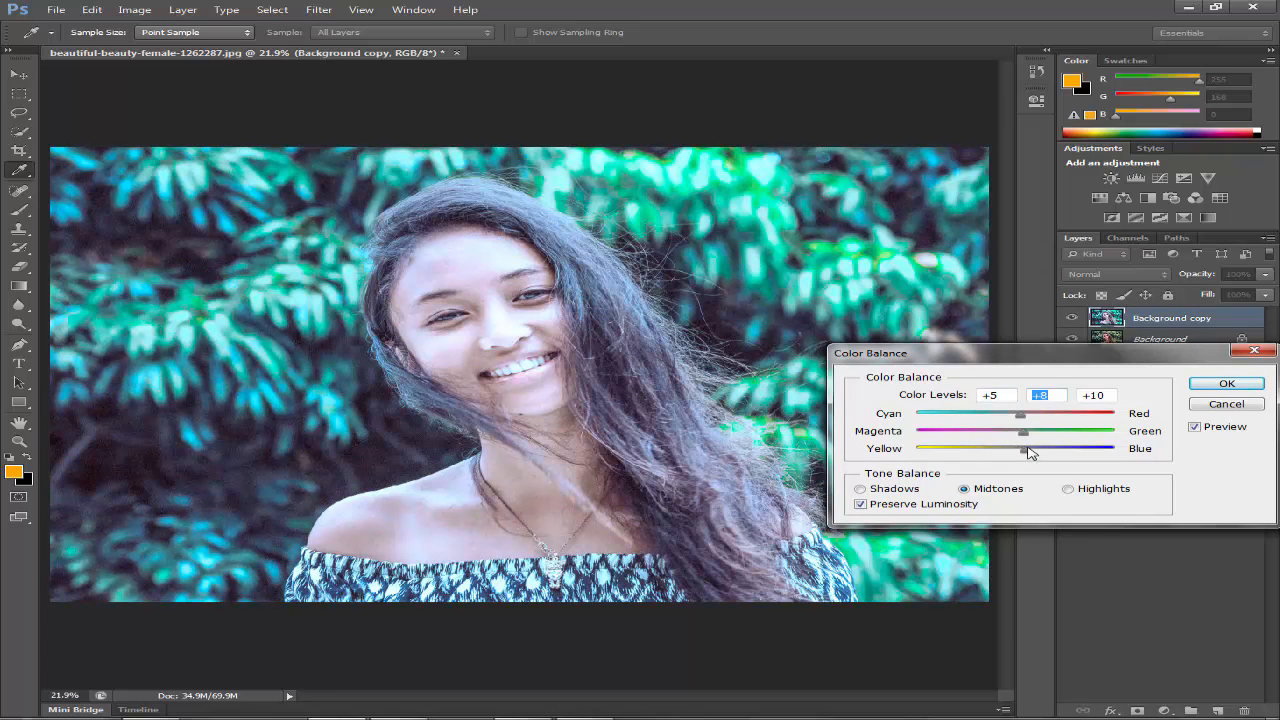
left_click(1009, 451)
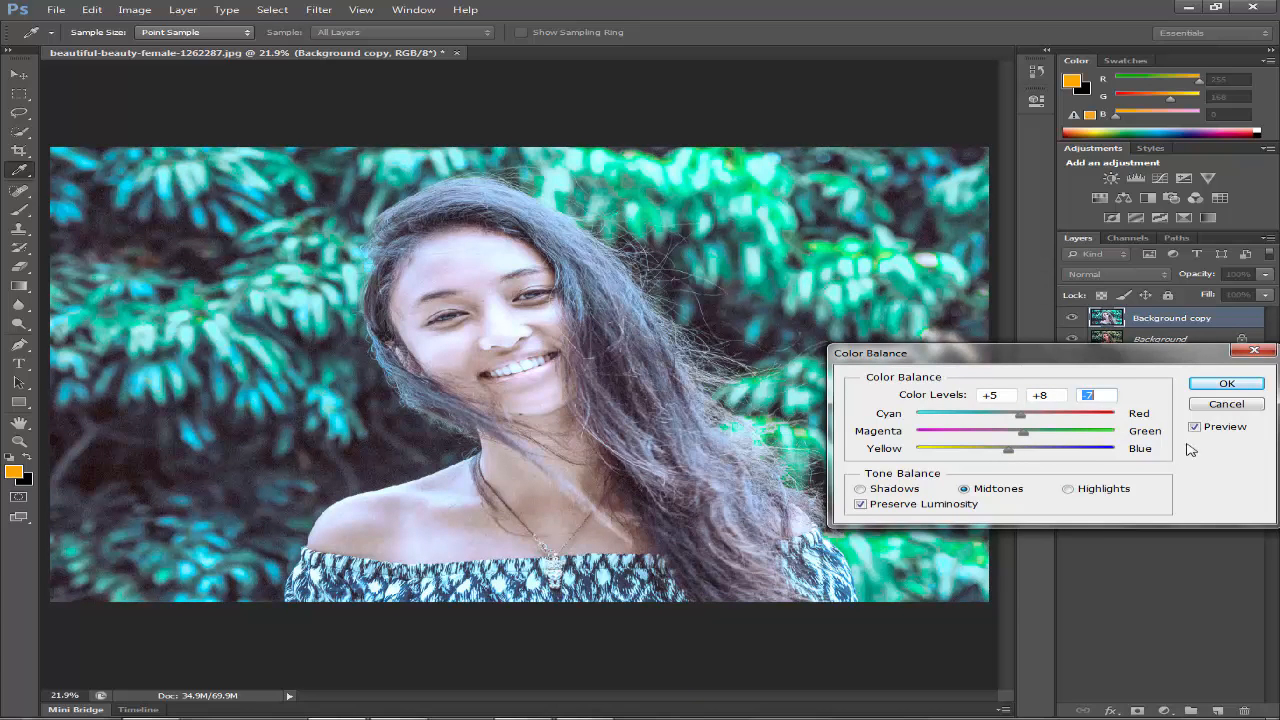
Set the shadows' cyan-red level to -8 and yellow-blue level to +11, and adjust their magenta-green level.
left_click(893, 488)
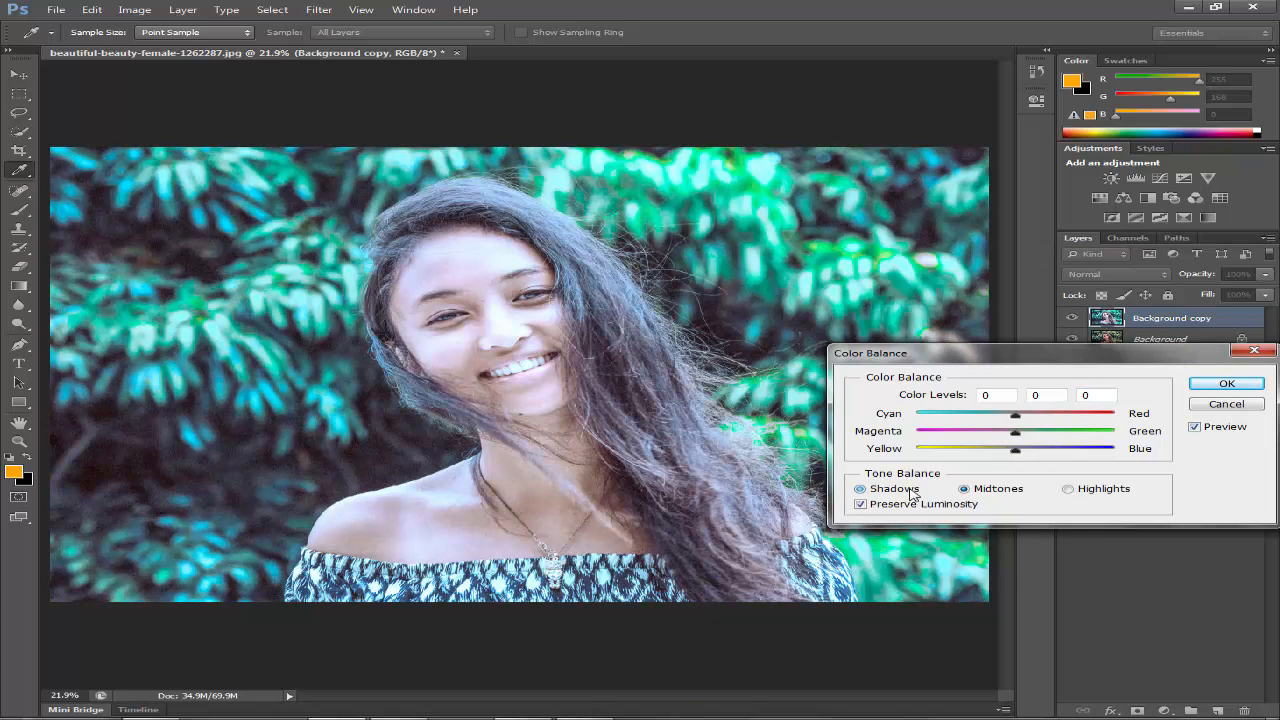
left_click_drag(1015, 451, 1026, 451)
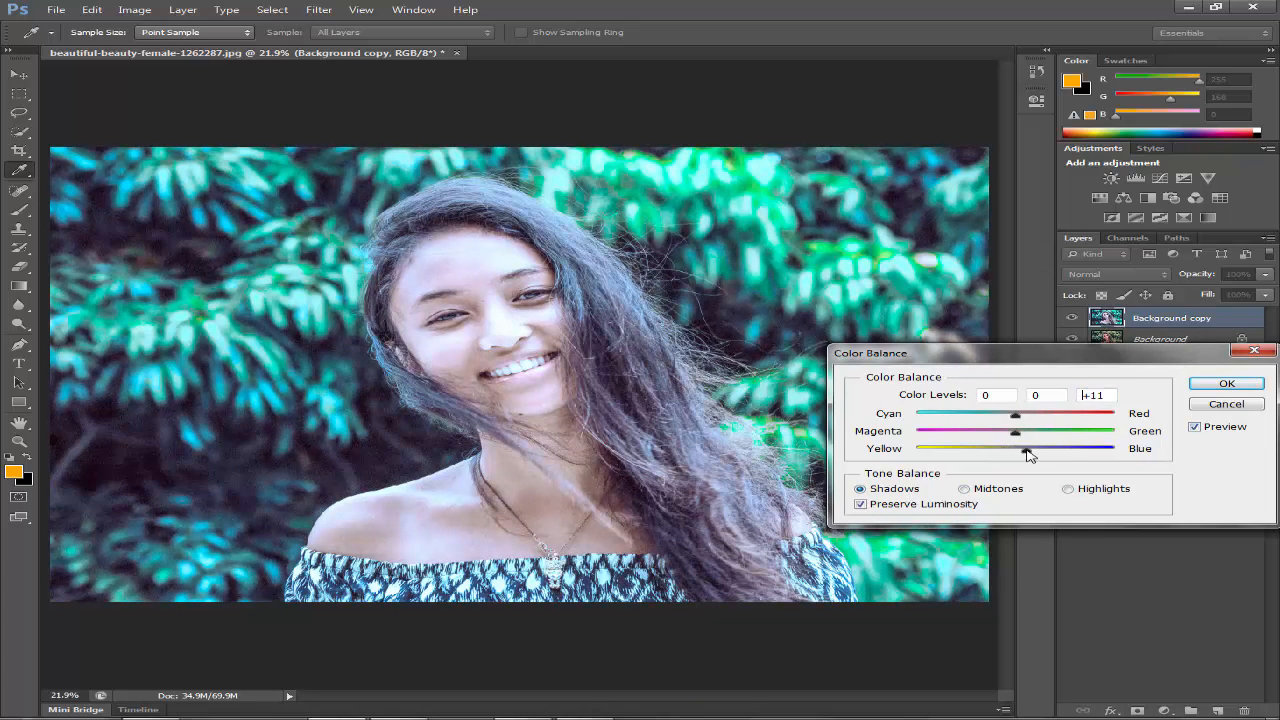
left_click(1008, 418)
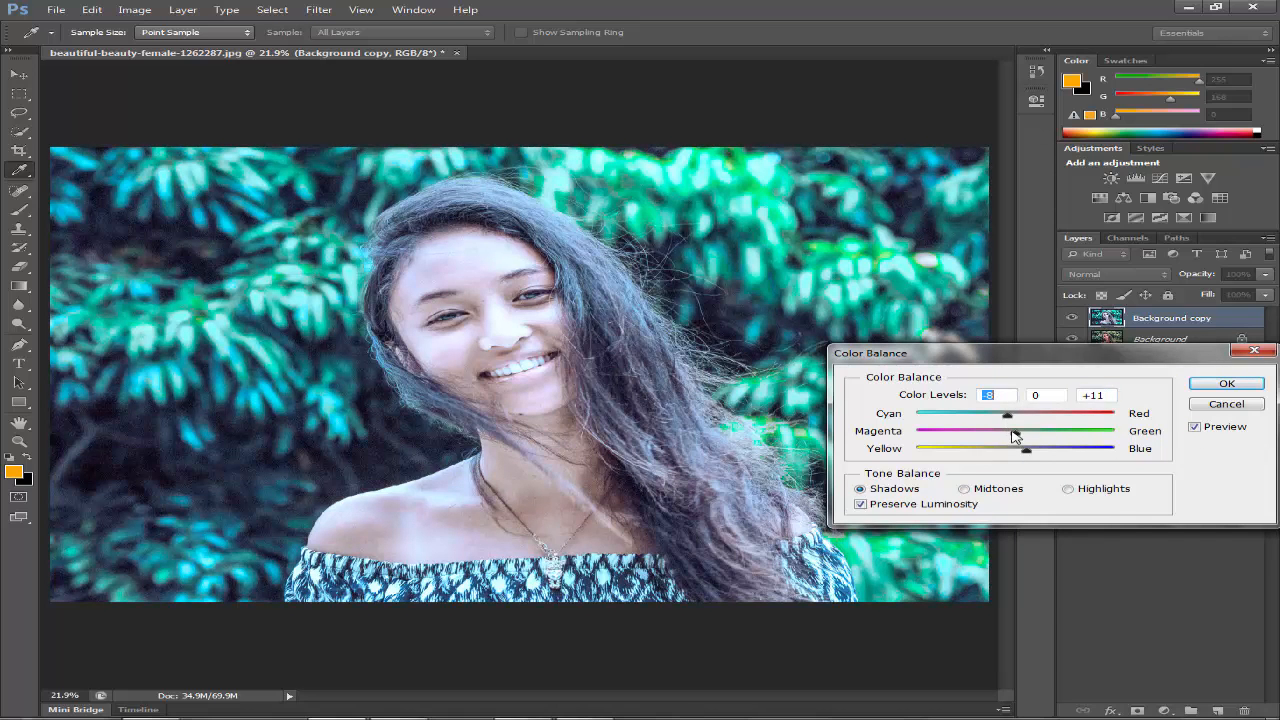
mouse_move(1024, 434)
left_mouse_down()
mouse_move(1006, 434)
mouse_move(1024, 458)
mouse_move(1023, 426)
mouse_move(1042, 437)
mouse_move(1012, 441)
left_mouse_up()
Adjust the highlights' magenta-green level slightly and apply Color Balance to the Background copy.
left_click(1069, 489)
left_click(1017, 438)
left_click(1224, 384)
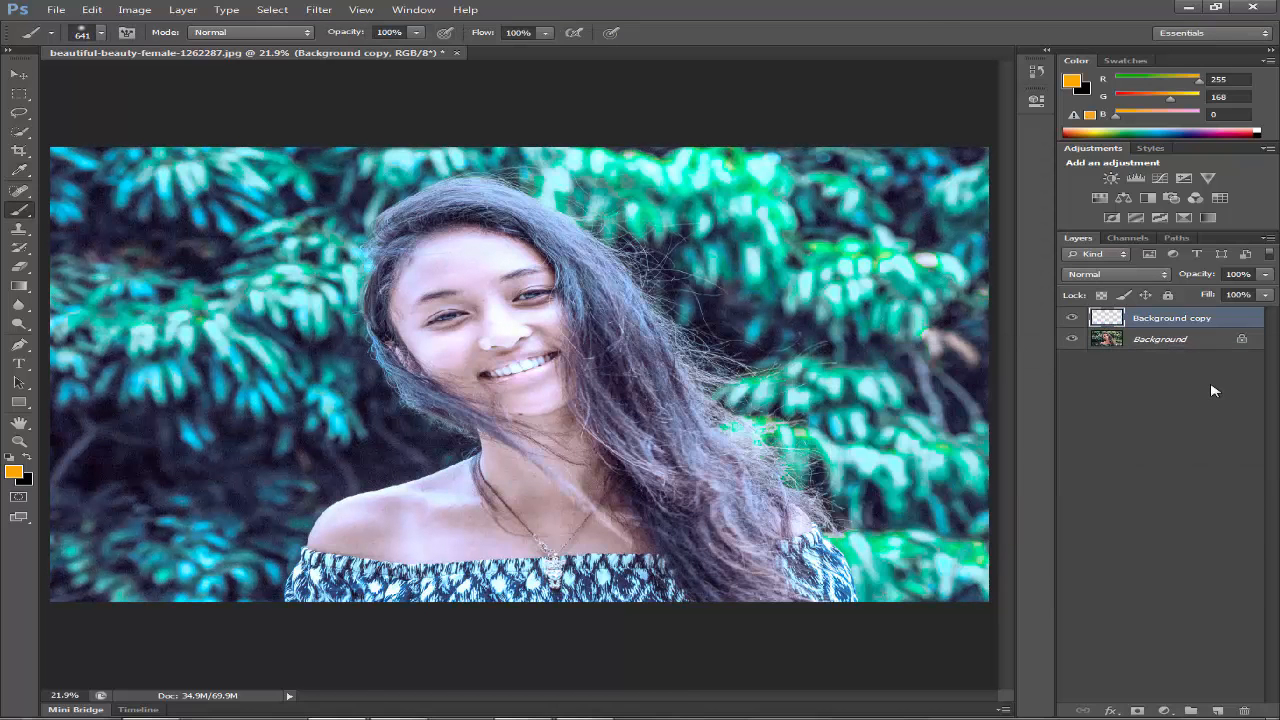
Compare the portrait before and after Color Balance using the history states.
left_click(1047, 55)
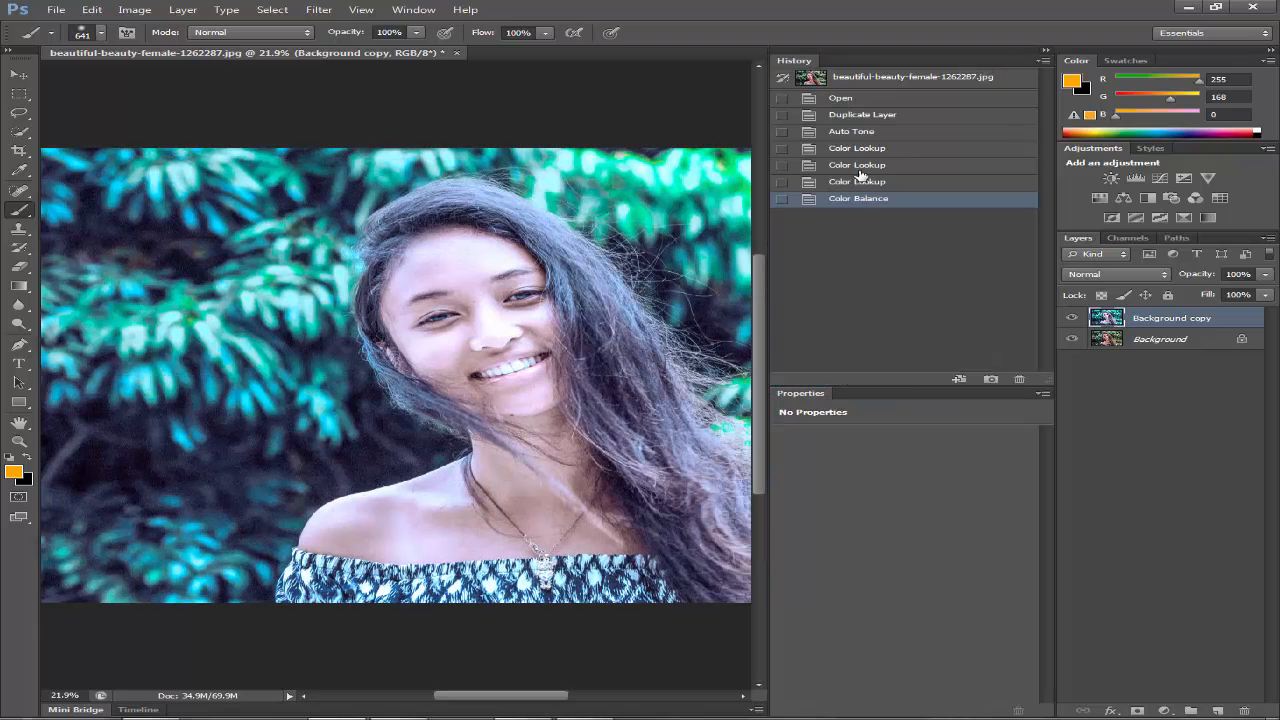
left_click(867, 184)
left_click(866, 199)
left_click(1047, 52)
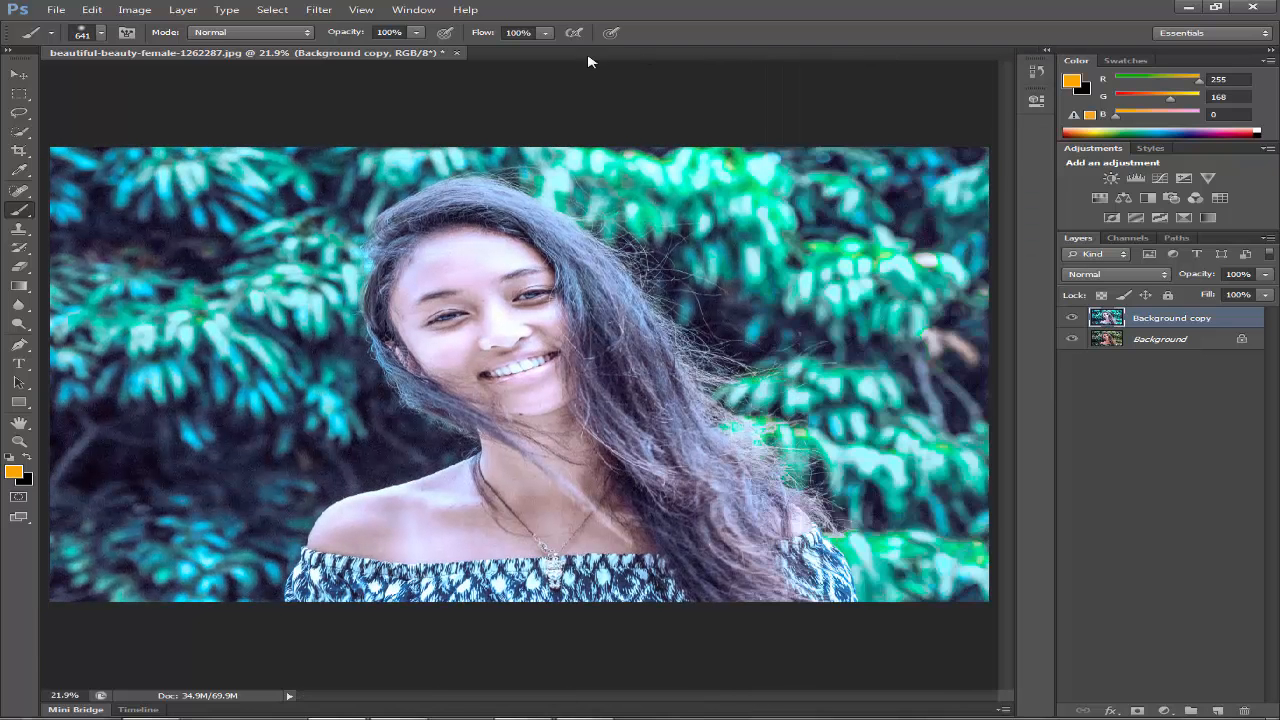
Open Shadows/Highlights for the Background copy with all its options shown and the dialog clear of the face.
left_click(134, 10)
mouse_move(141, 48)
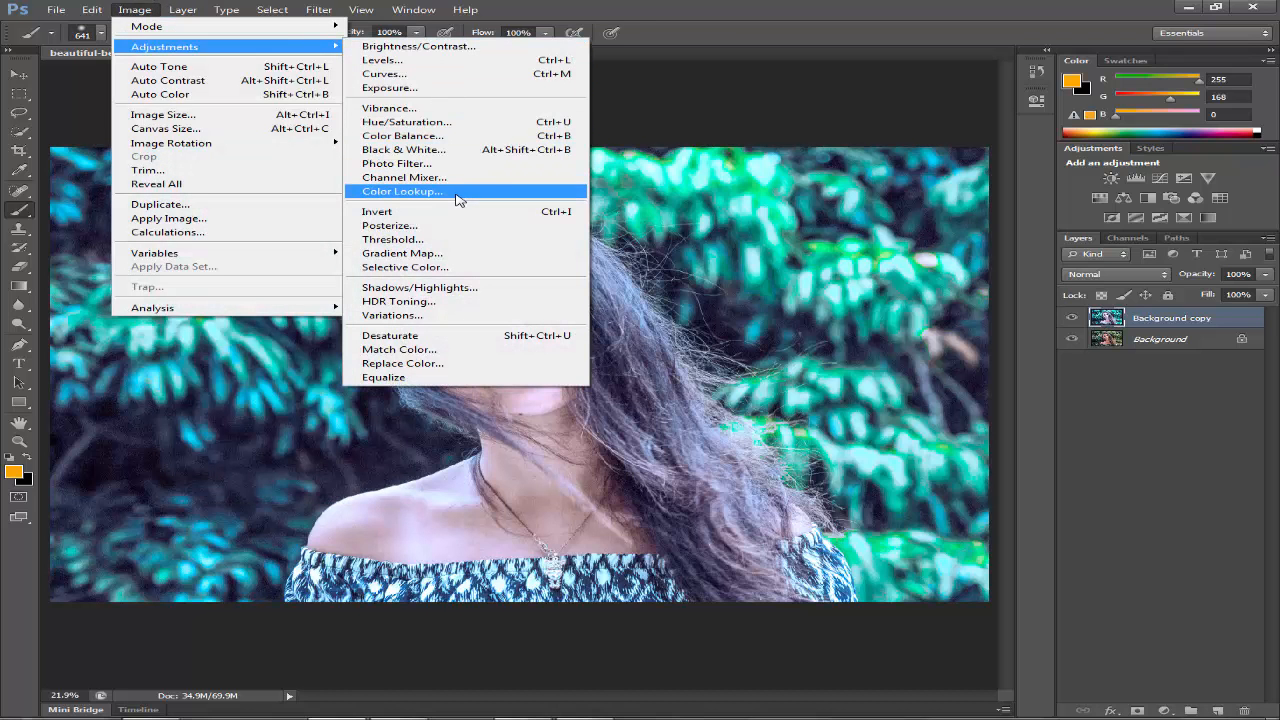
left_click(415, 290)
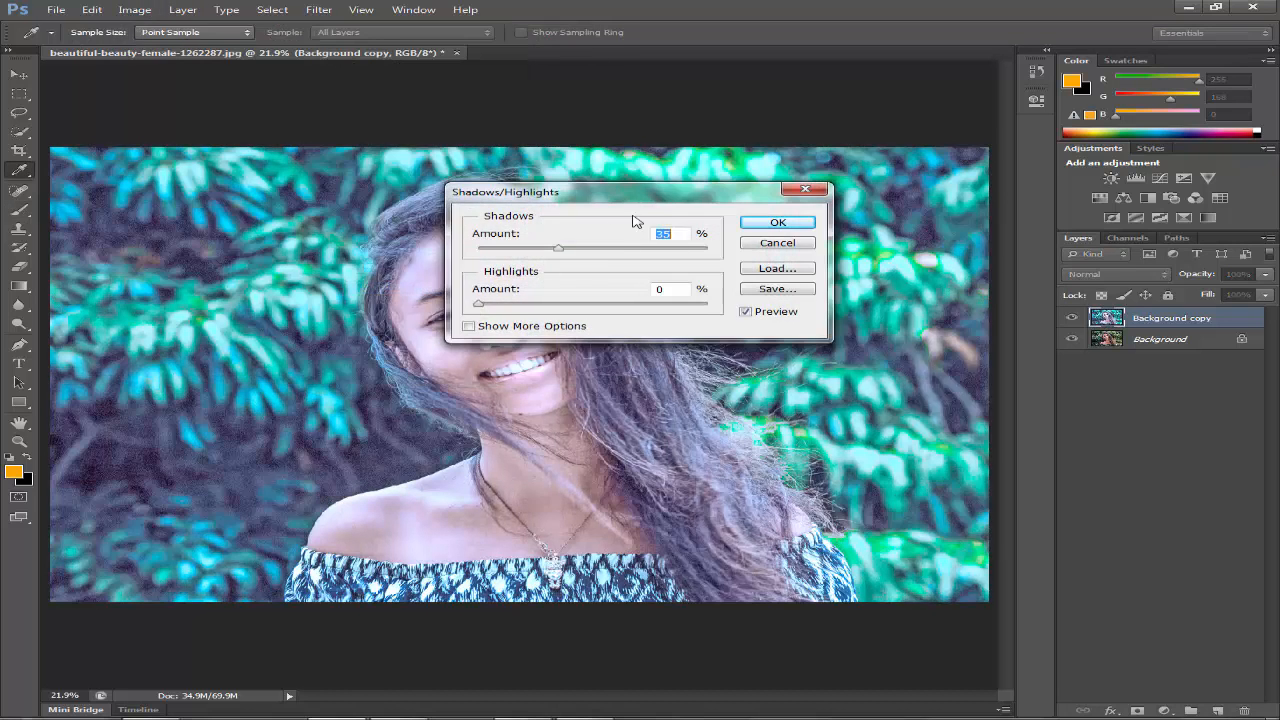
left_click_drag(632, 185, 1140, 238)
left_click(963, 372)
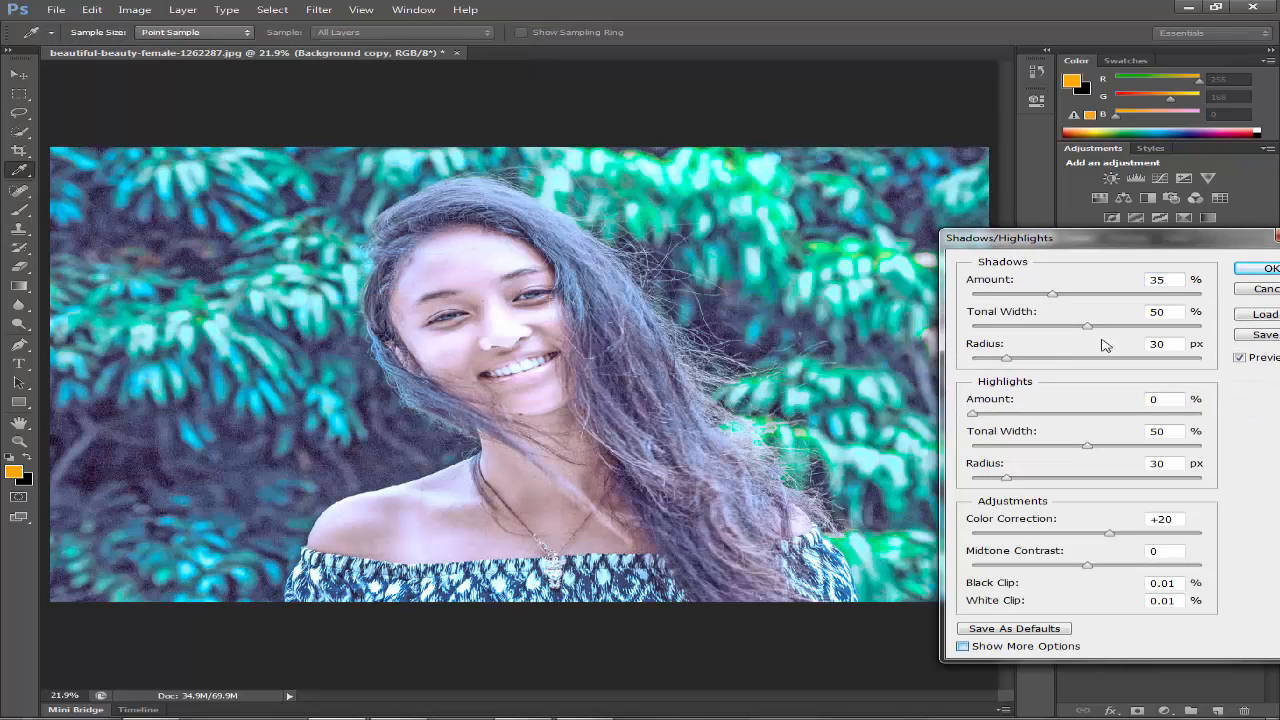
Set the shadows' amount, tonal width and radius to 0.
double_click(1160, 279)
type("0")
double_click(1158, 312)
type("0")
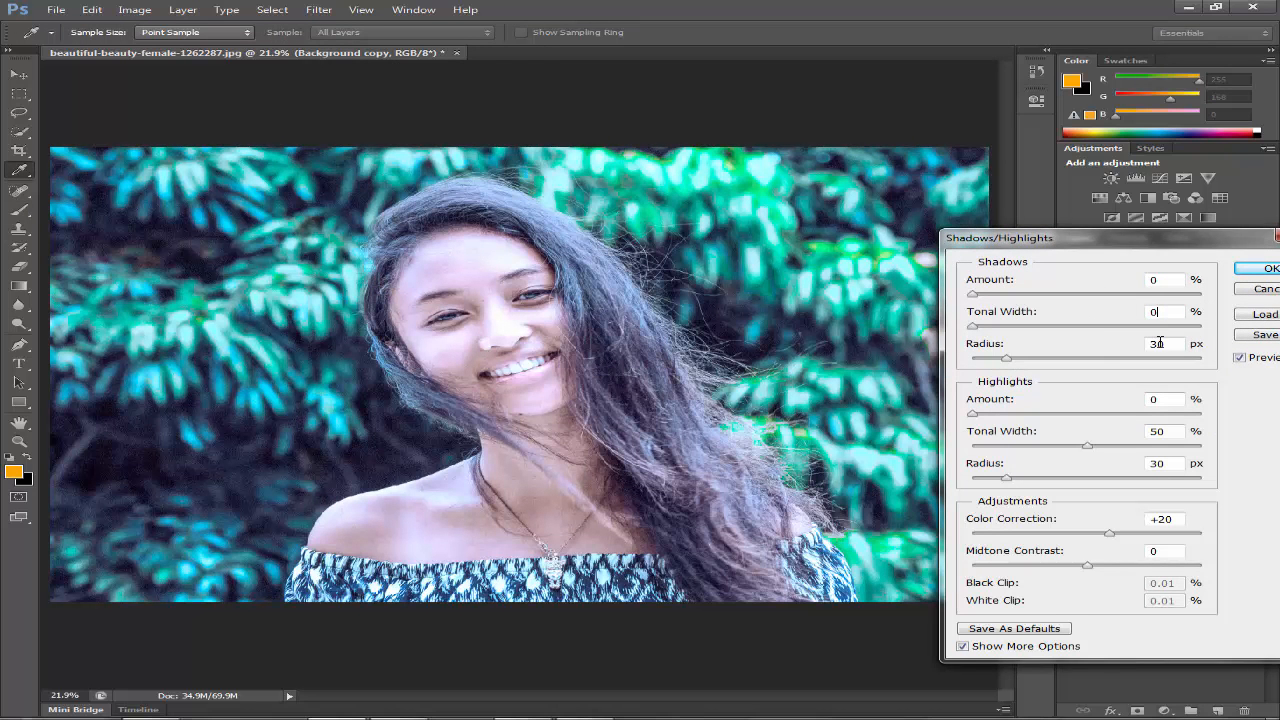
double_click(1160, 344)
type("0")
Set the highlights' tonal width and radius and the color correction to 0.
double_click(1165, 432)
type("0")
double_click(1162, 463)
type("0")
double_click(1163, 518)
type("0")
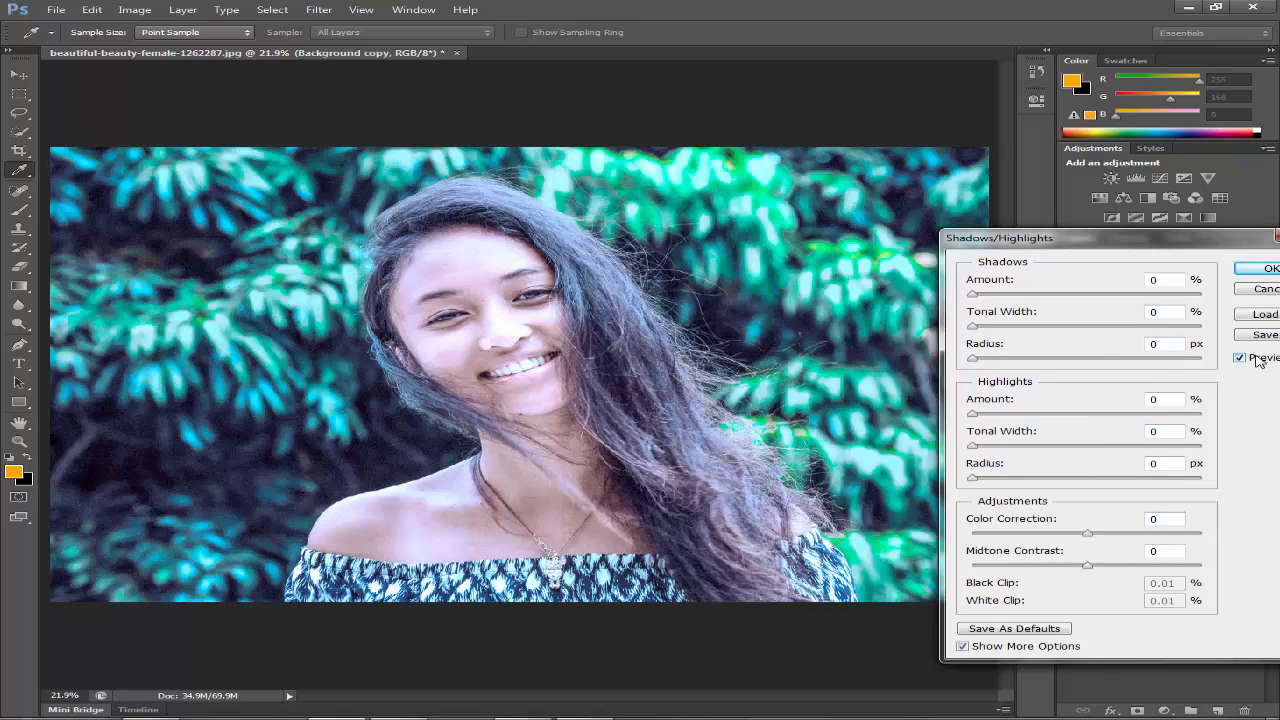
Try a shadows amount of 9% and leave the Shadows/Highlights dialog.
left_click_drag(980, 297, 957, 337)
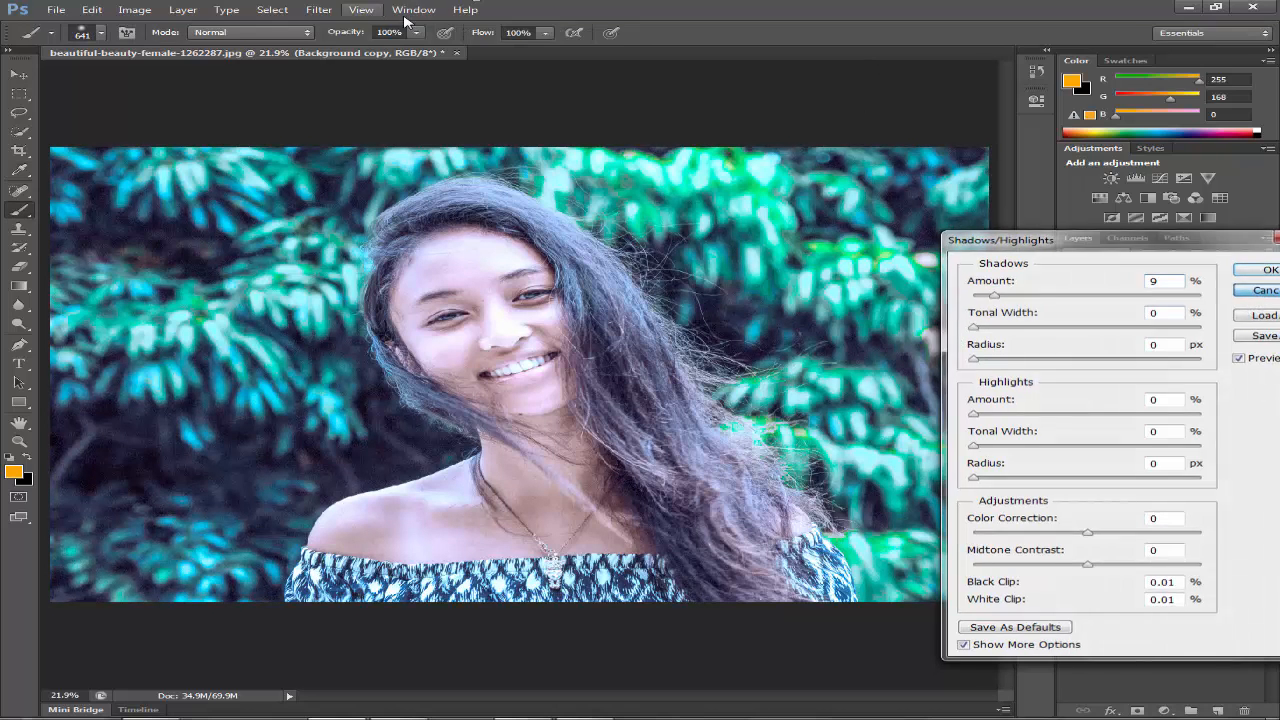
key("Return")
Try a brightness of about -11 on the Background copy with Brightness/Contrast and leave the dialog.
left_click(135, 9)
mouse_move(150, 46)
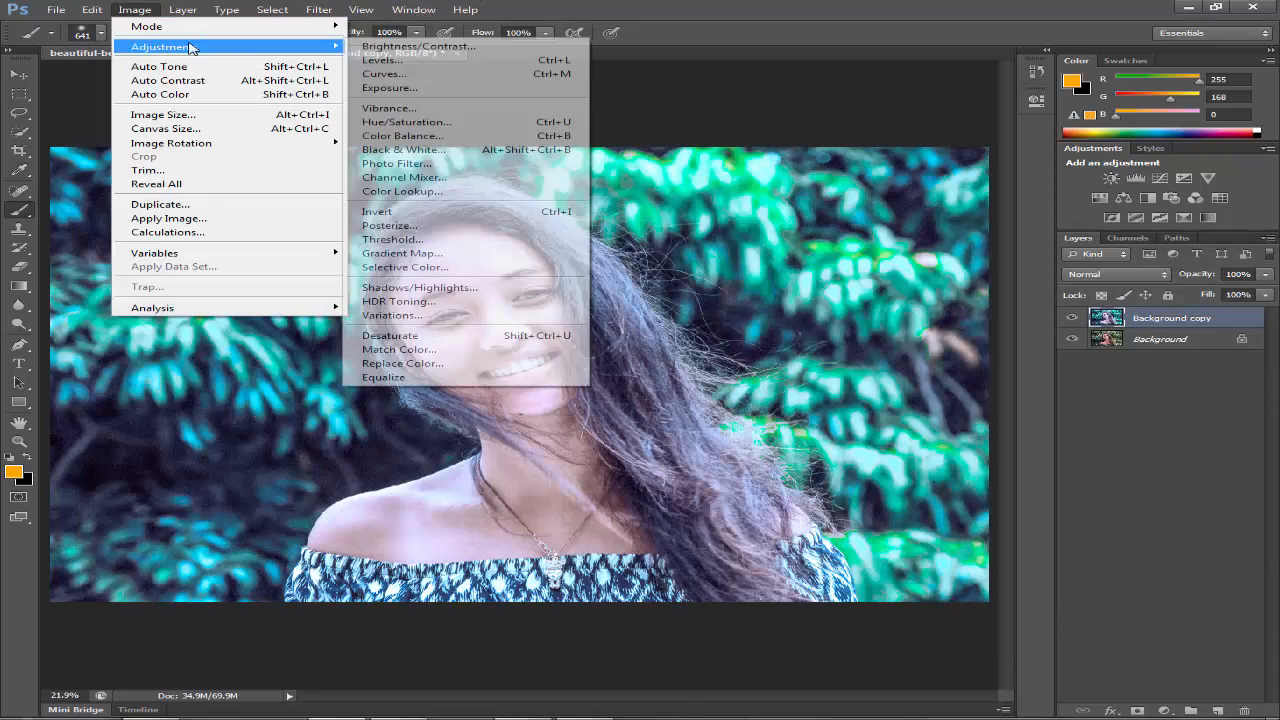
key("Return")
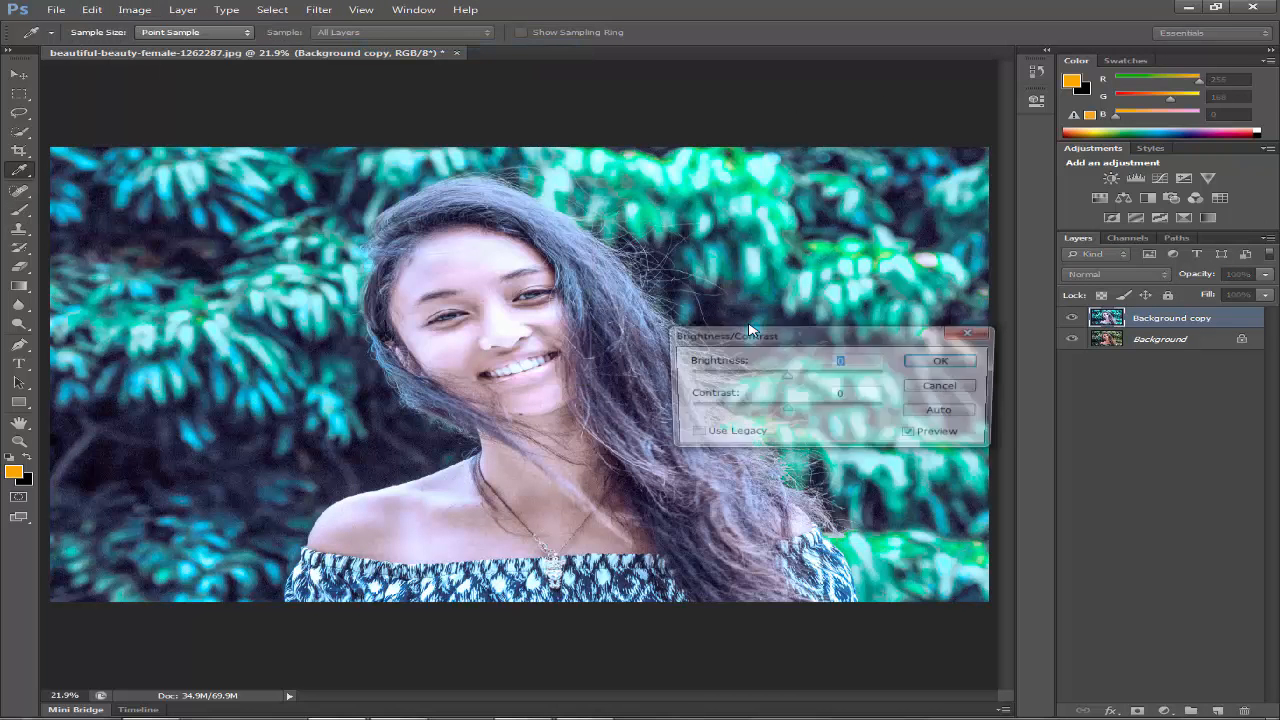
left_click_drag(789, 380, 778, 380)
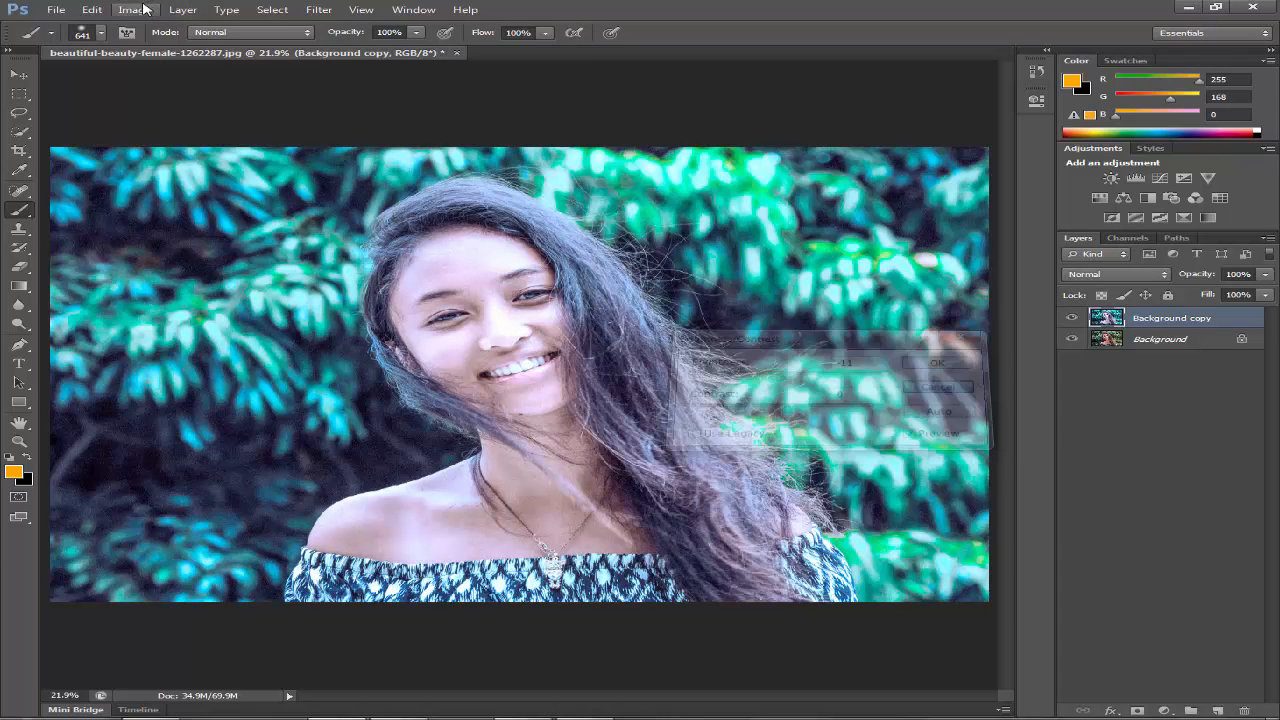
Try a red source channel of +81% in Channel Mixer on the Background copy, keeping the dialog clear of the portrait, and undo that change.
left_click(134, 9)
mouse_move(155, 50)
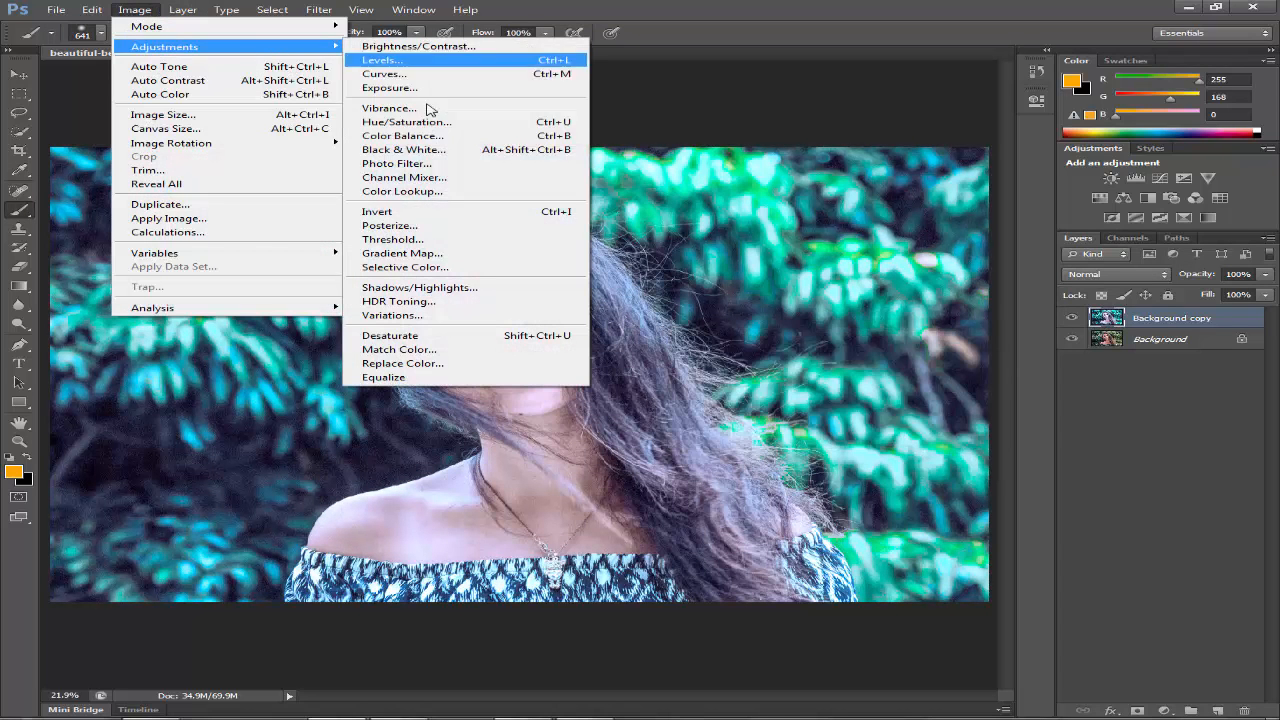
left_click(421, 182)
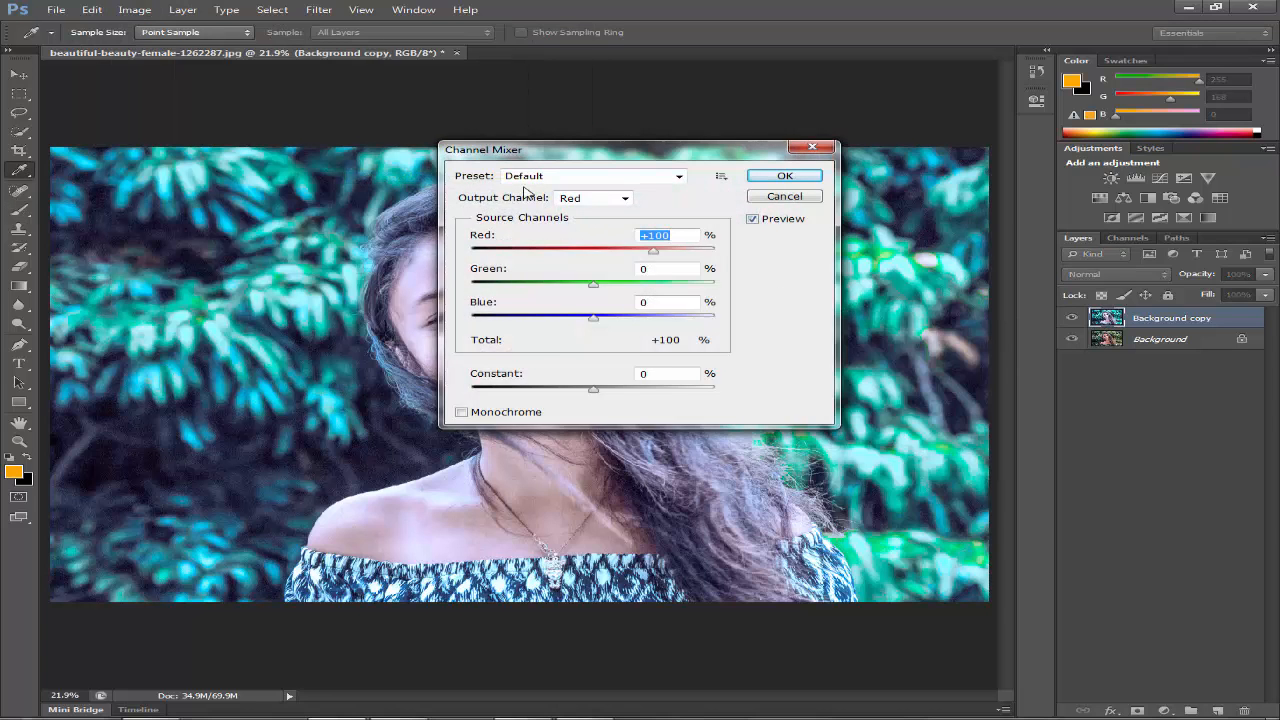
left_click_drag(514, 149, 1037, 277)
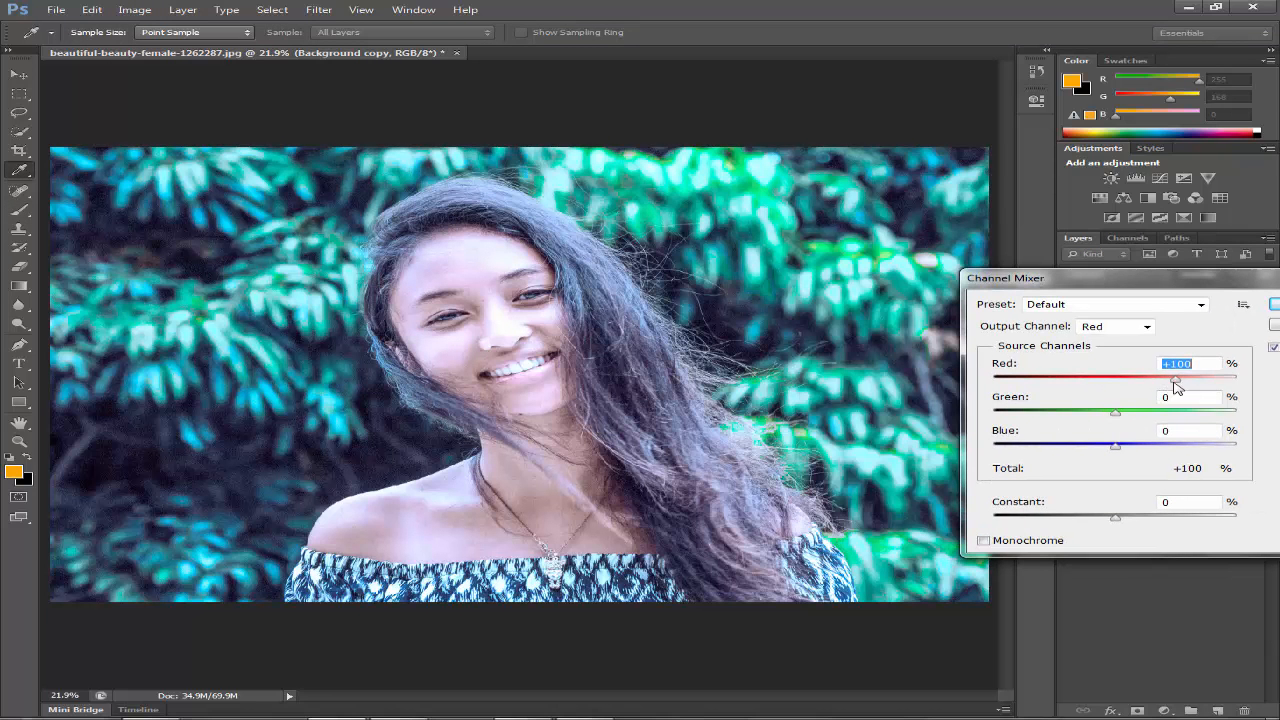
mouse_move(1176, 386)
left_mouse_down()
mouse_move(1190, 383)
mouse_move(1172, 386)
left_mouse_up()
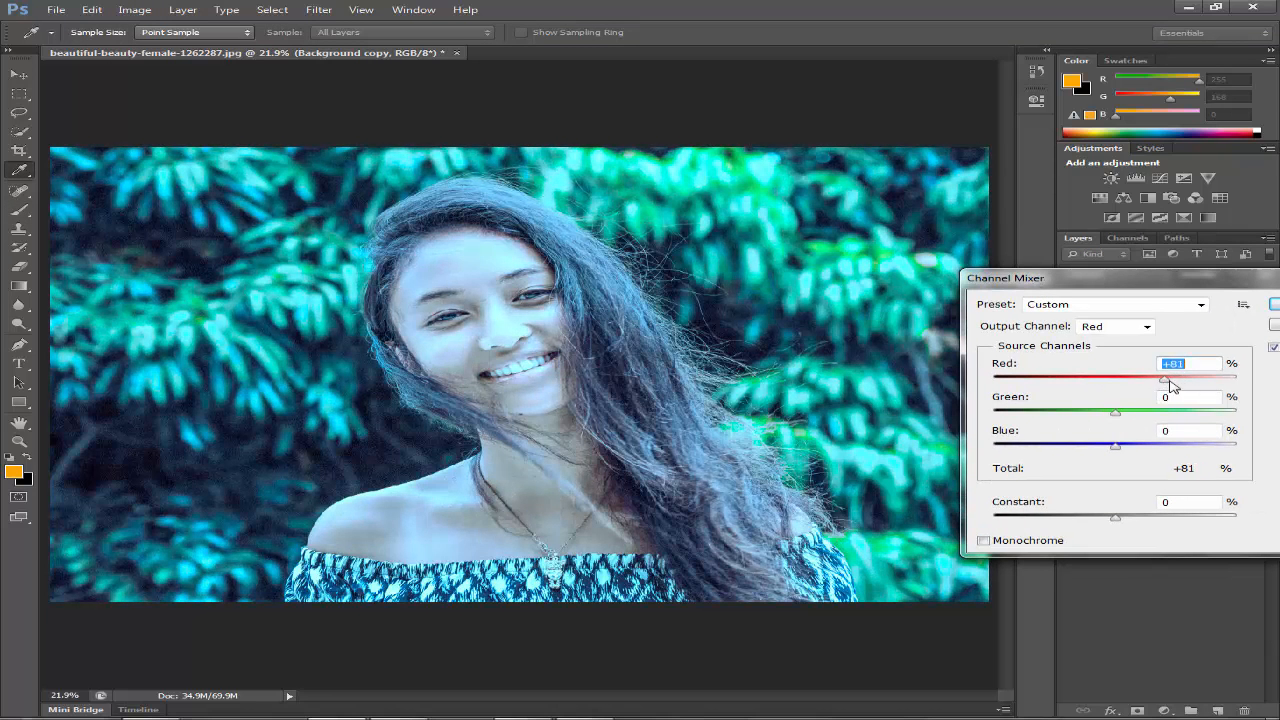
key("ctrl+z")
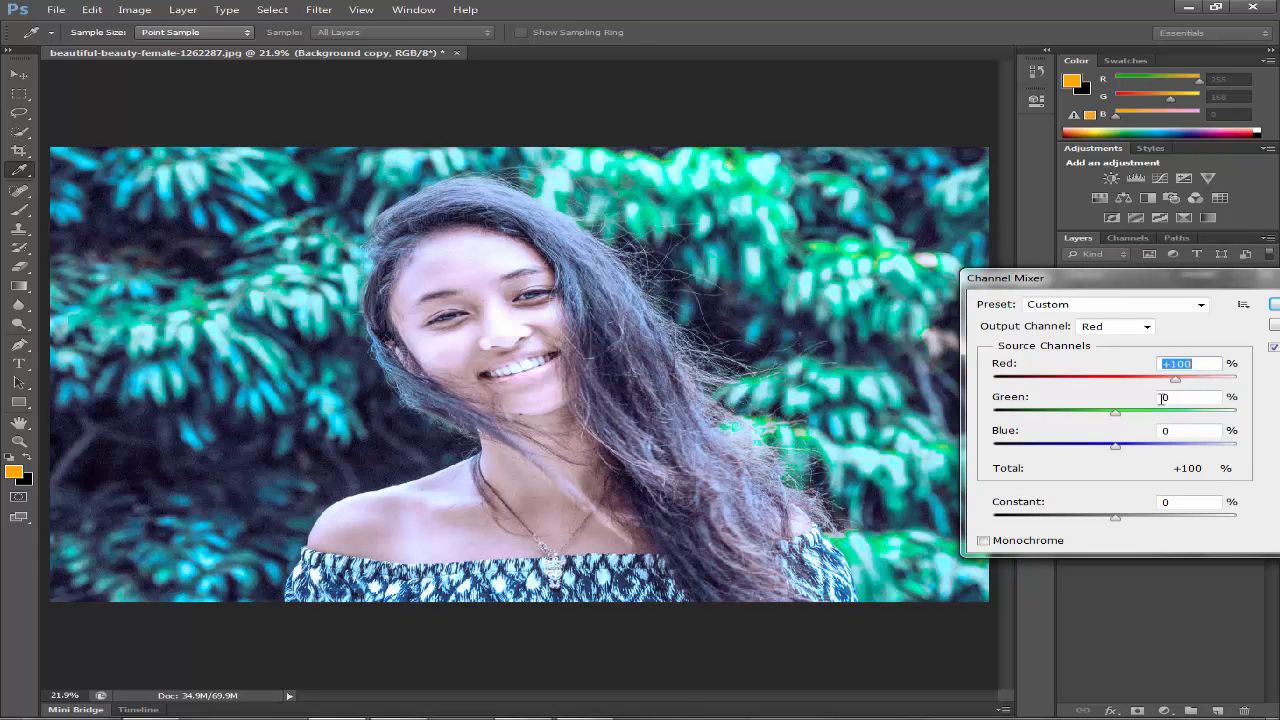
Try a constant of +1% for the red output channel and leave Channel Mixer without applying it.
left_click_drag(1126, 414, 1115, 450)
left_click_drag(1115, 519, 1116, 519)
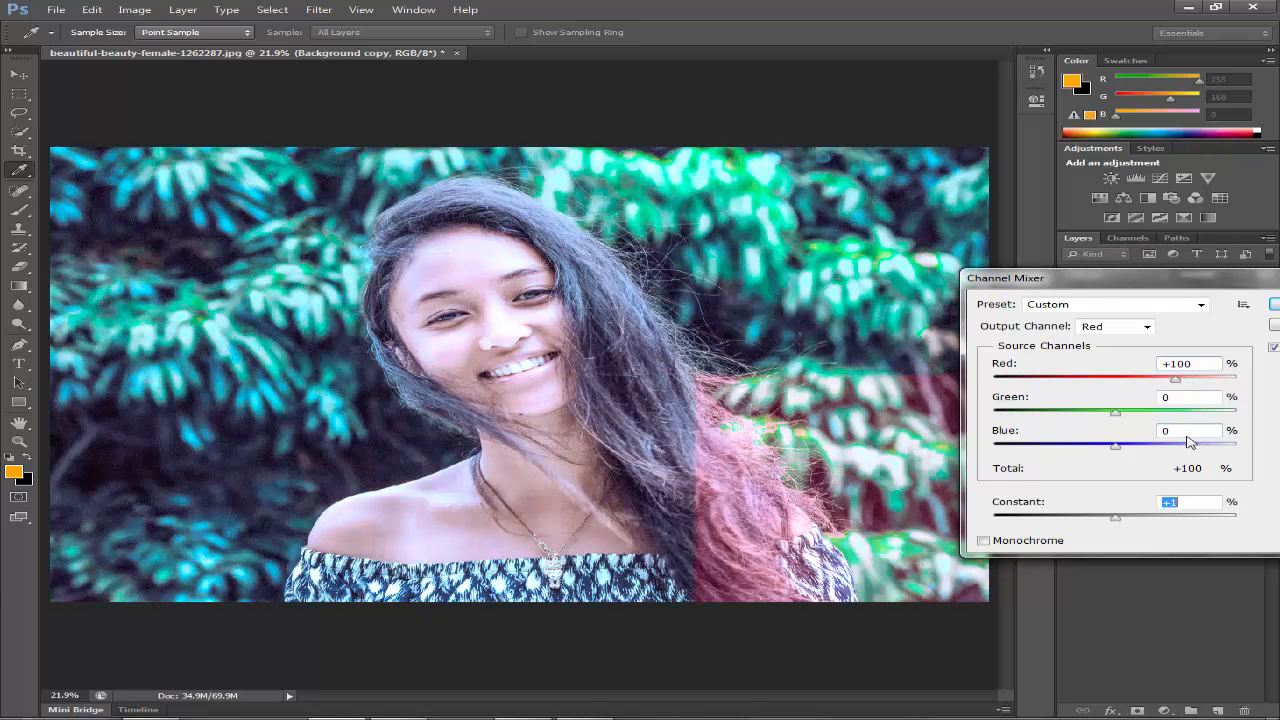
left_click_drag(1176, 283, 1062, 284)
left_click(1182, 329)
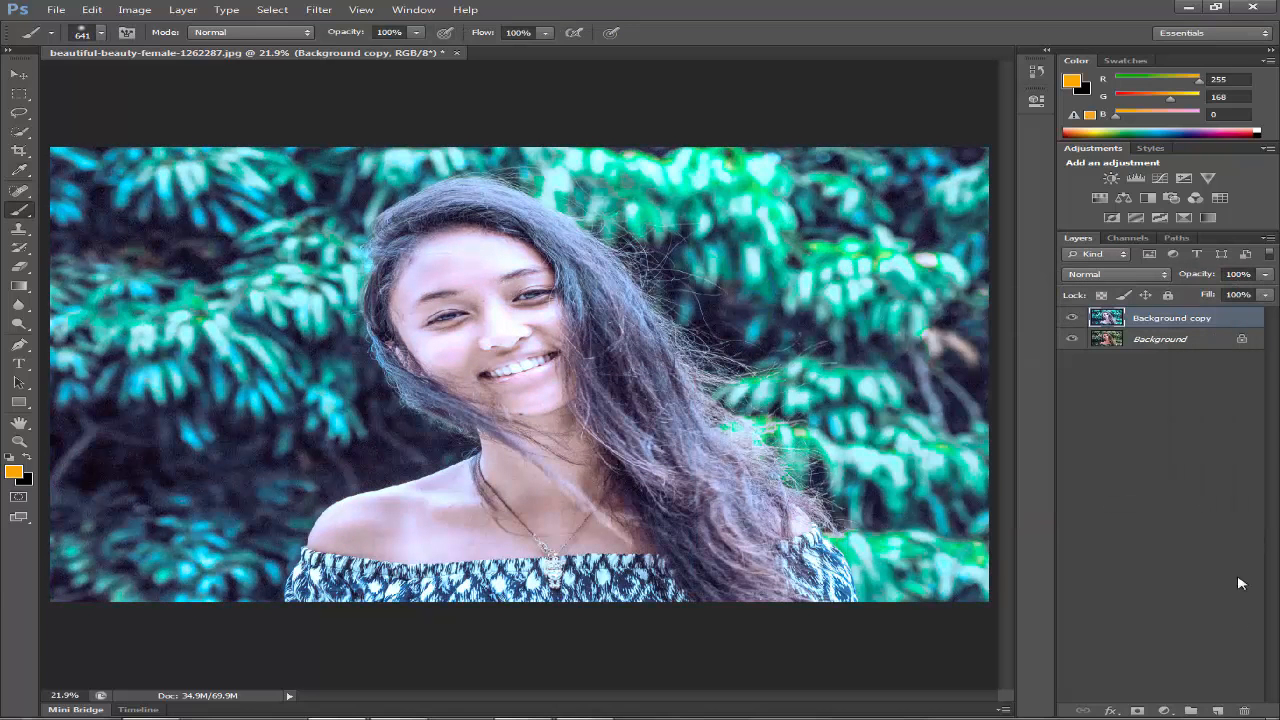
Add a Gradient Fill layer above the Background copy using the Neutral Density preset.
left_click(1165, 708)
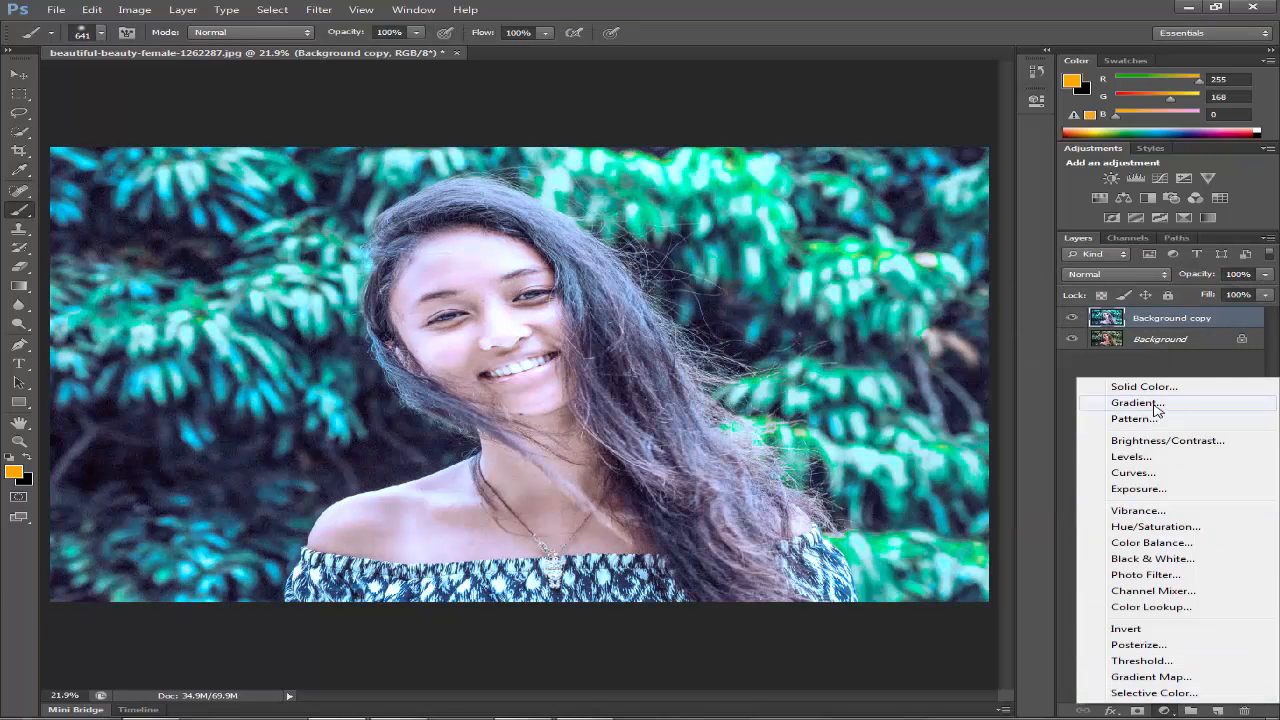
key("Escape")
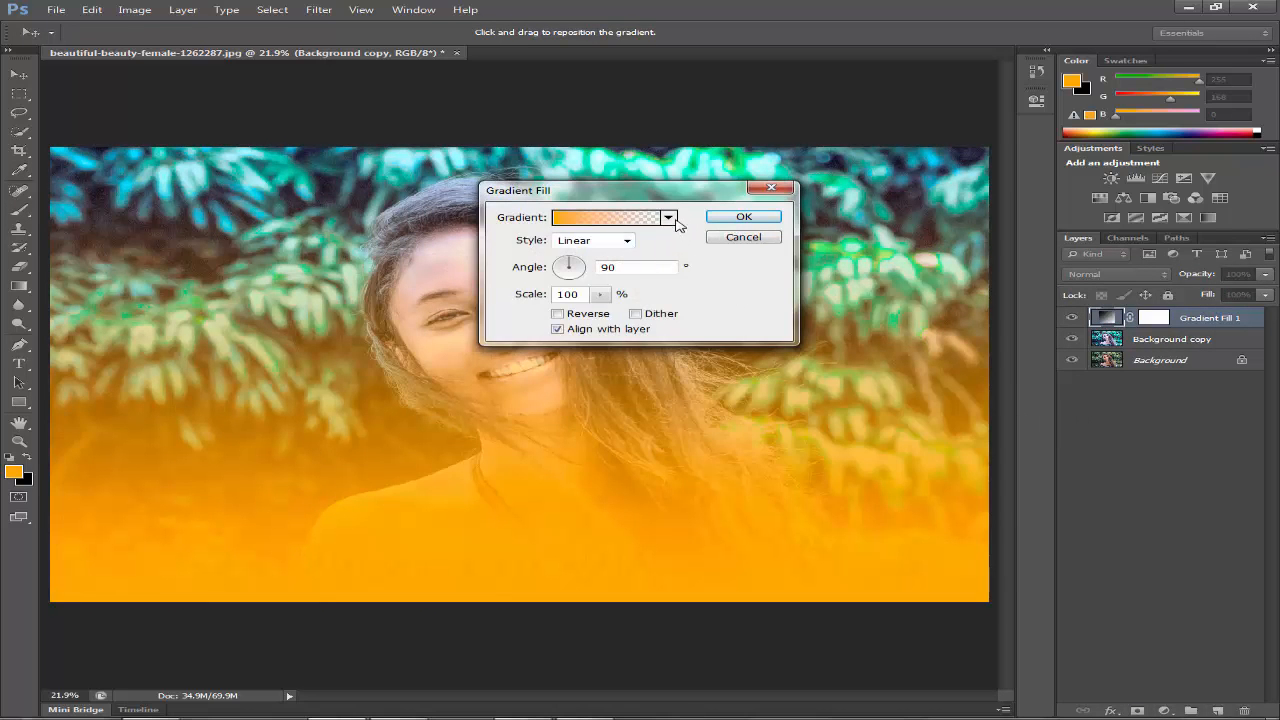
left_click(668, 218)
left_click(578, 247)
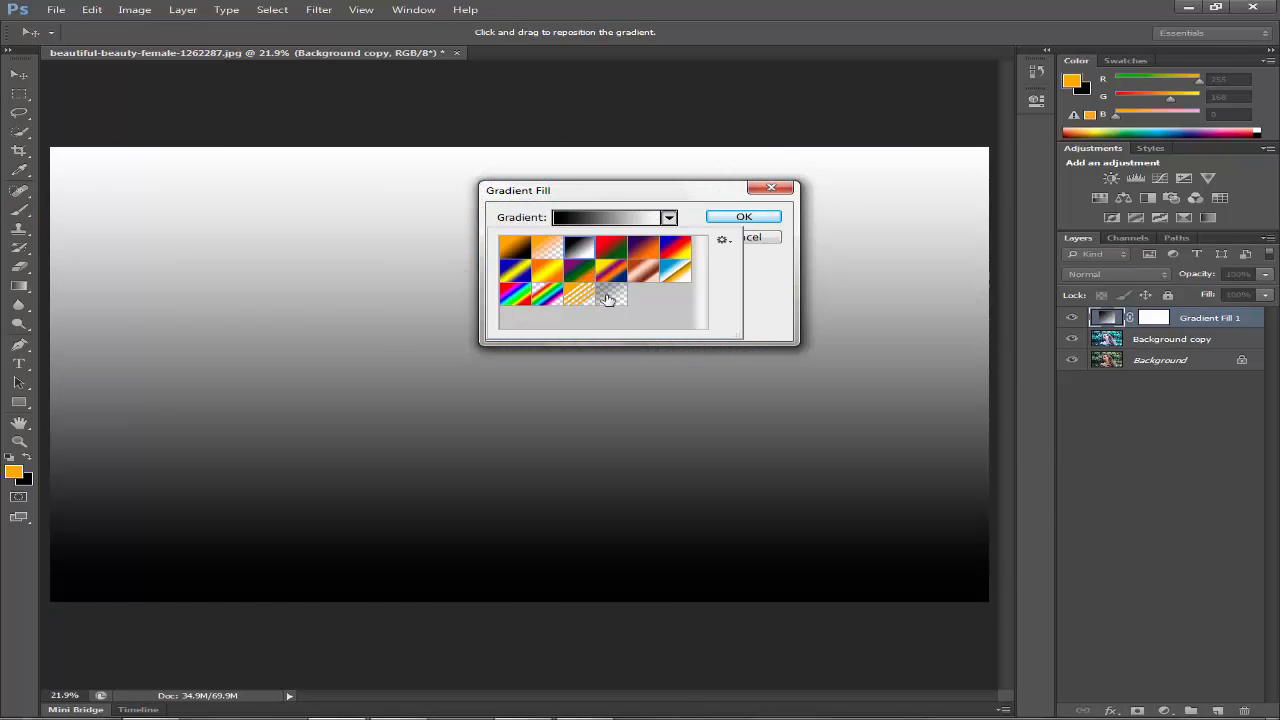
left_click(609, 299)
Edit the gradient so that its starting opacity stop is 100% and accept it.
left_click(601, 219)
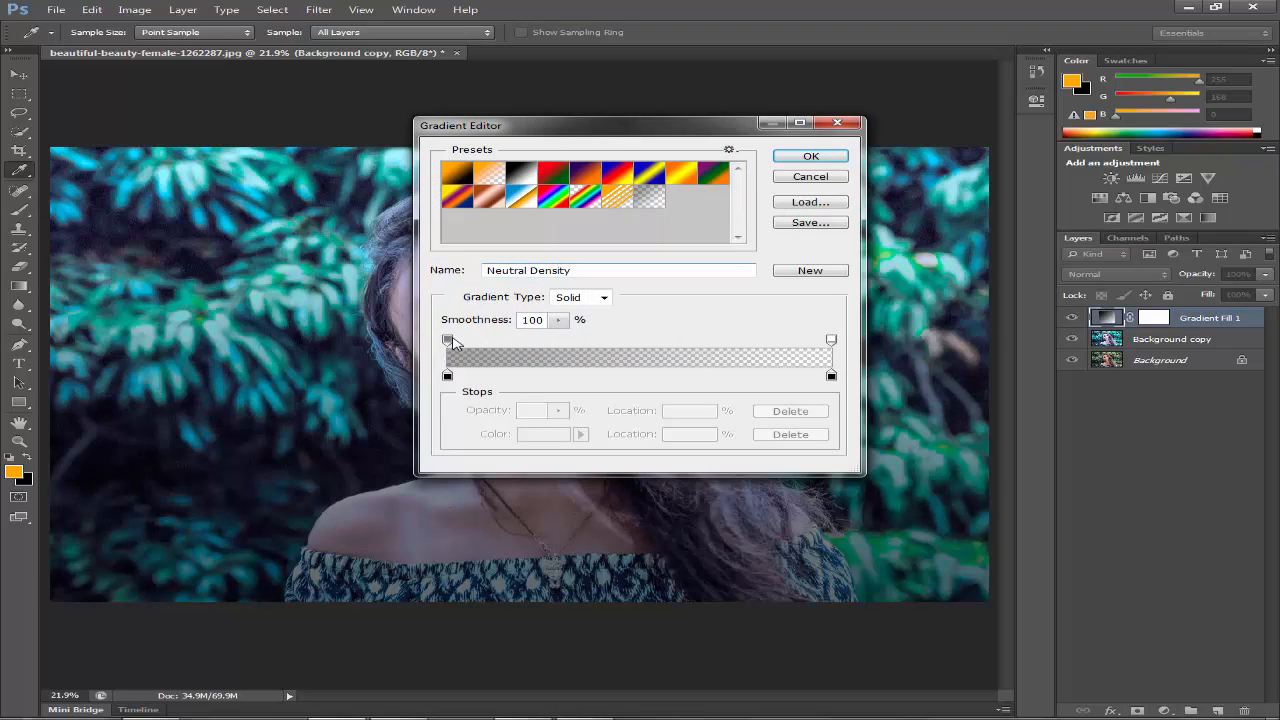
left_click(448, 340)
type("100")
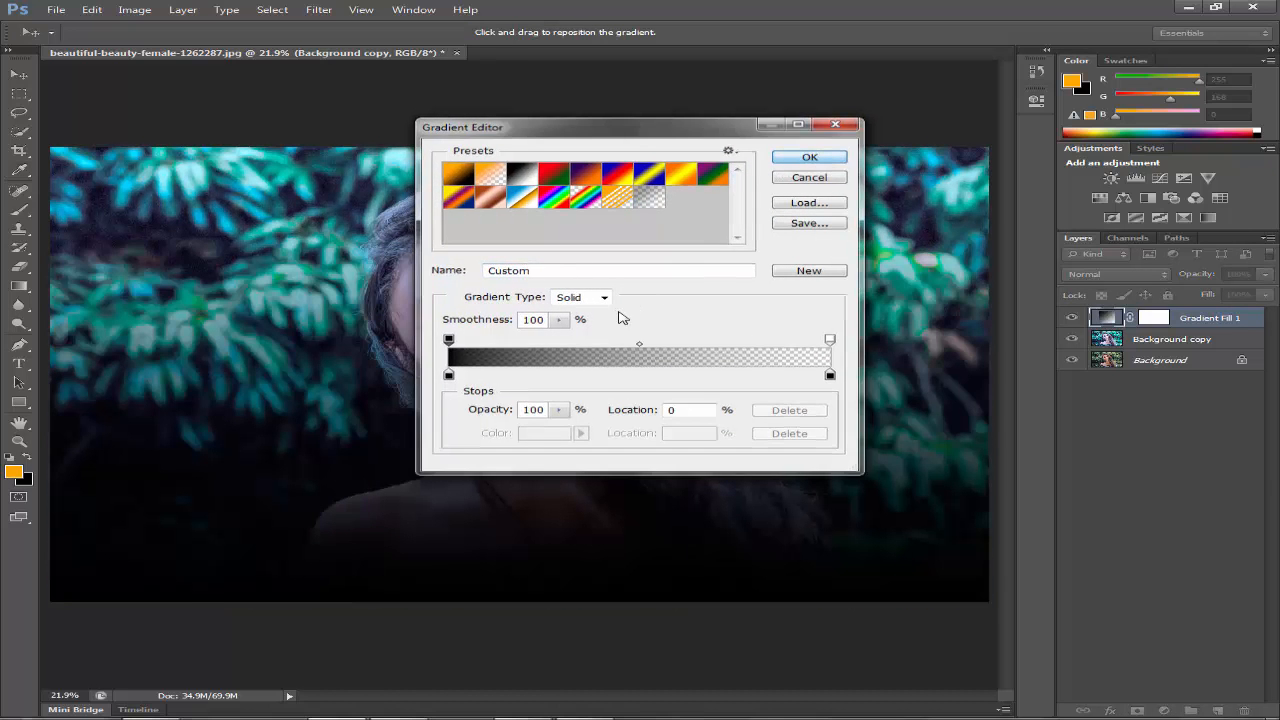
key("Return")
Make the gradient fill radial and reversed, with its dialog clear of the face.
left_click(605, 242)
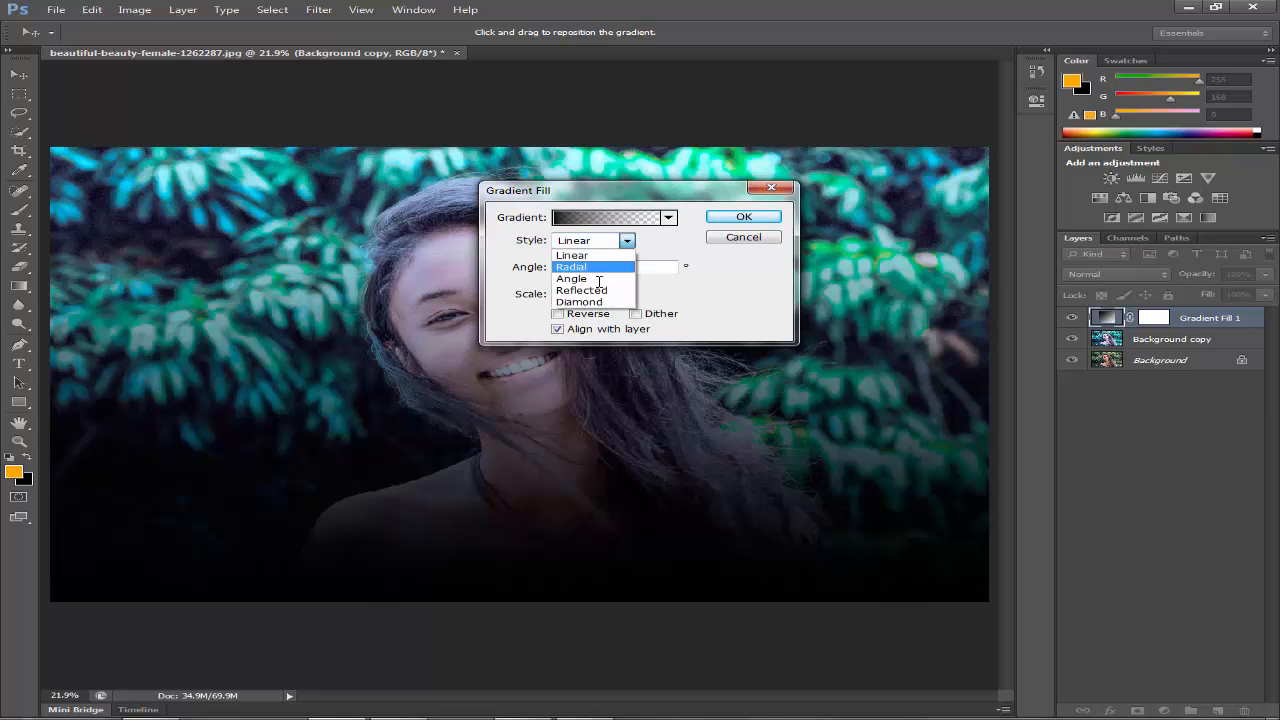
left_click(600, 263)
left_click(557, 313)
left_click_drag(575, 197, 963, 252)
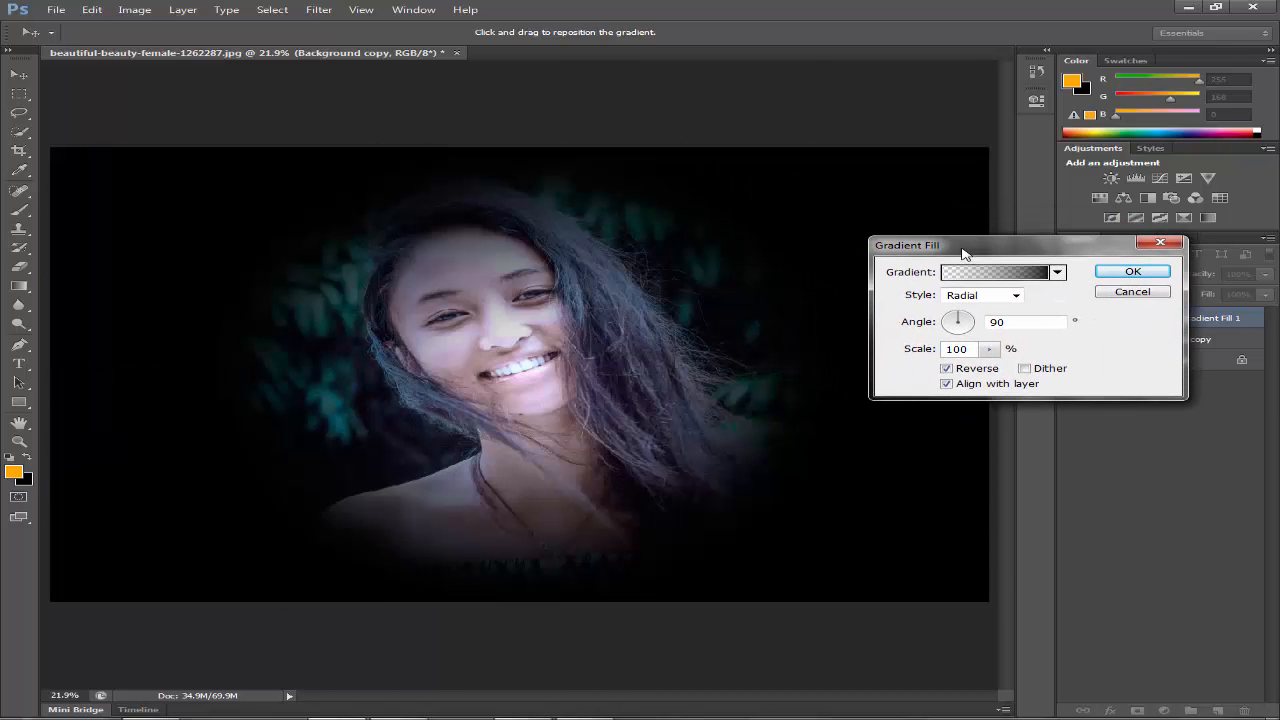
Set the gradient fill's scale to 268%, accept it and compare the portrait with the fill layer hidden and shown.
left_click(988, 348)
left_click_drag(998, 370, 1005, 370)
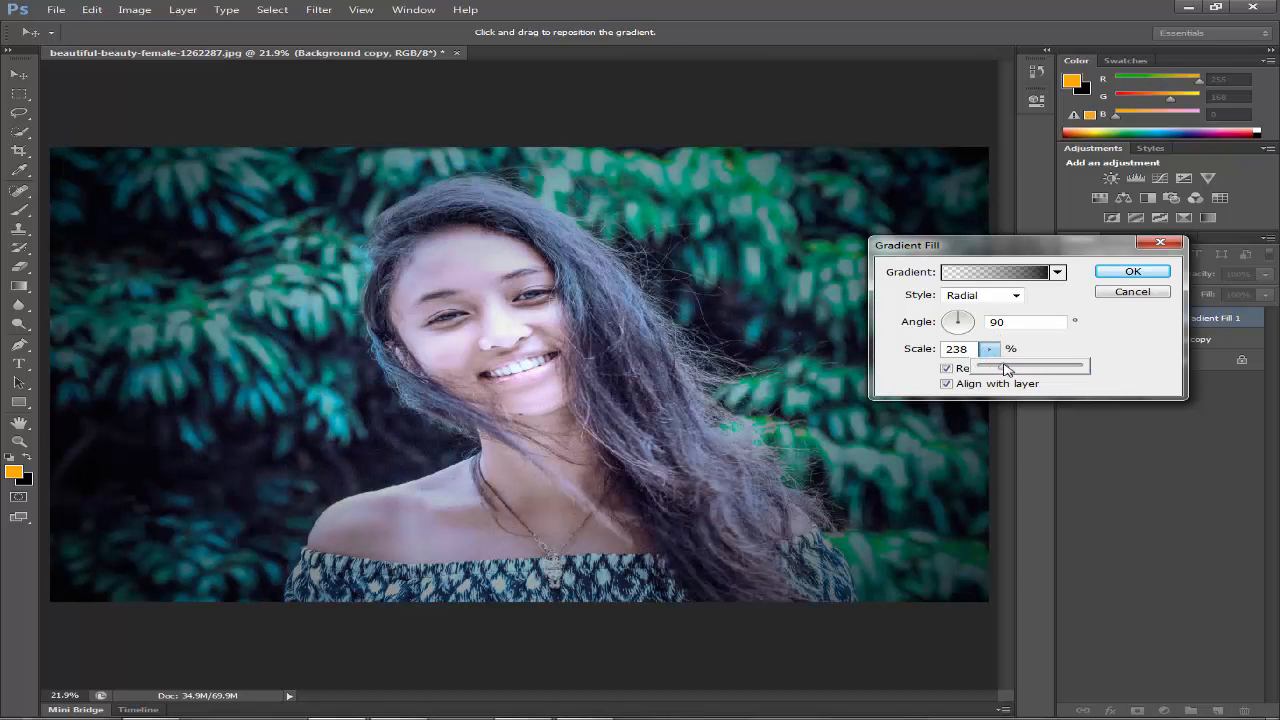
left_click_drag(1008, 370, 1008, 371)
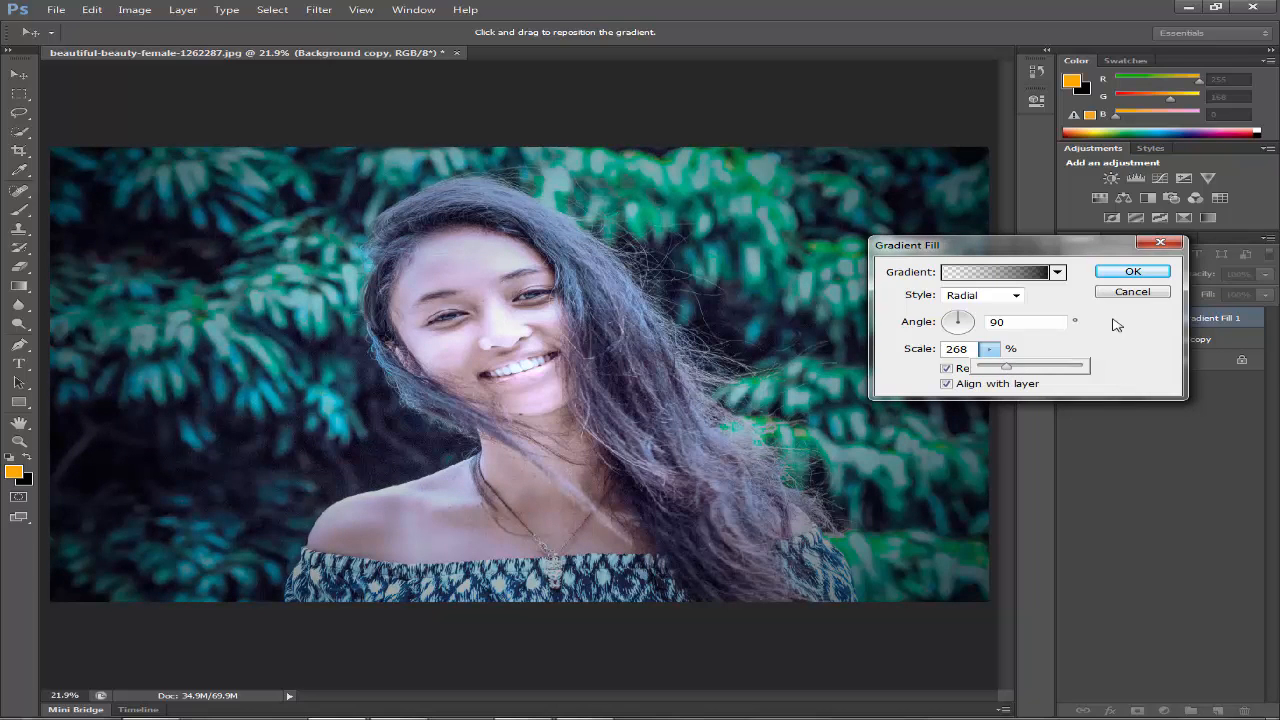
left_click(1122, 274)
left_click(1073, 319)
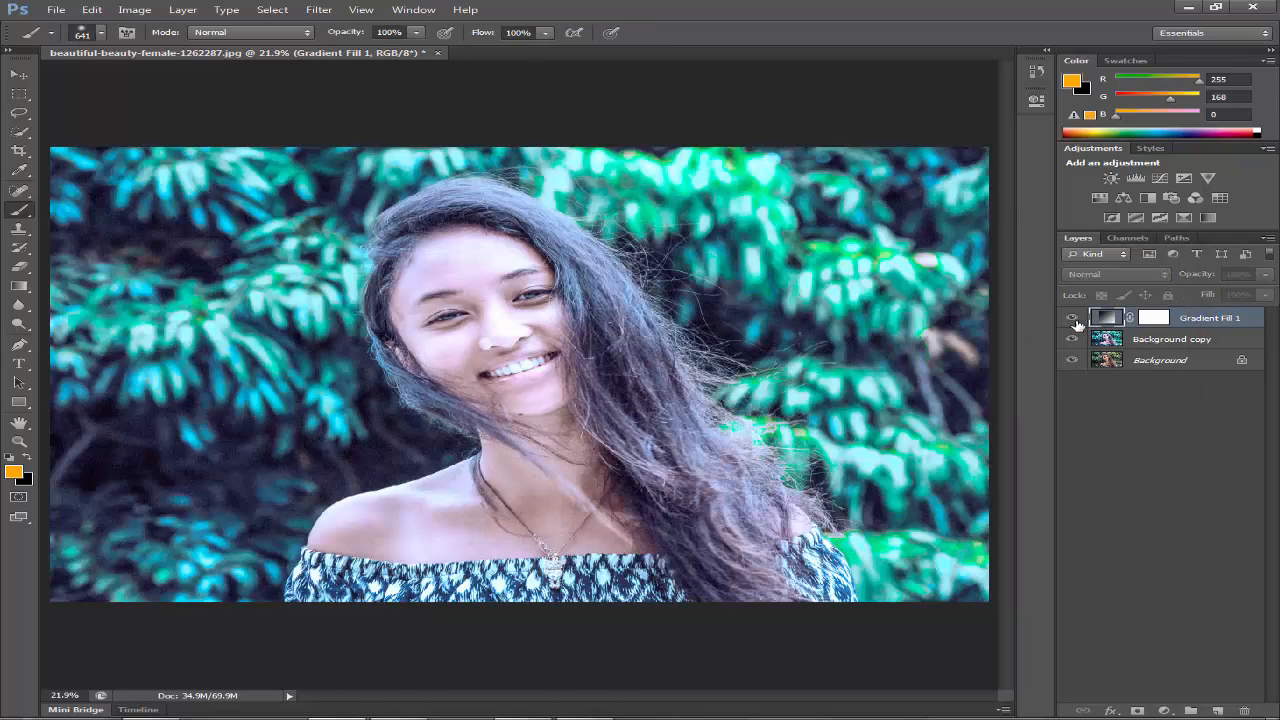
left_click(1073, 319)
left_click(134, 9)
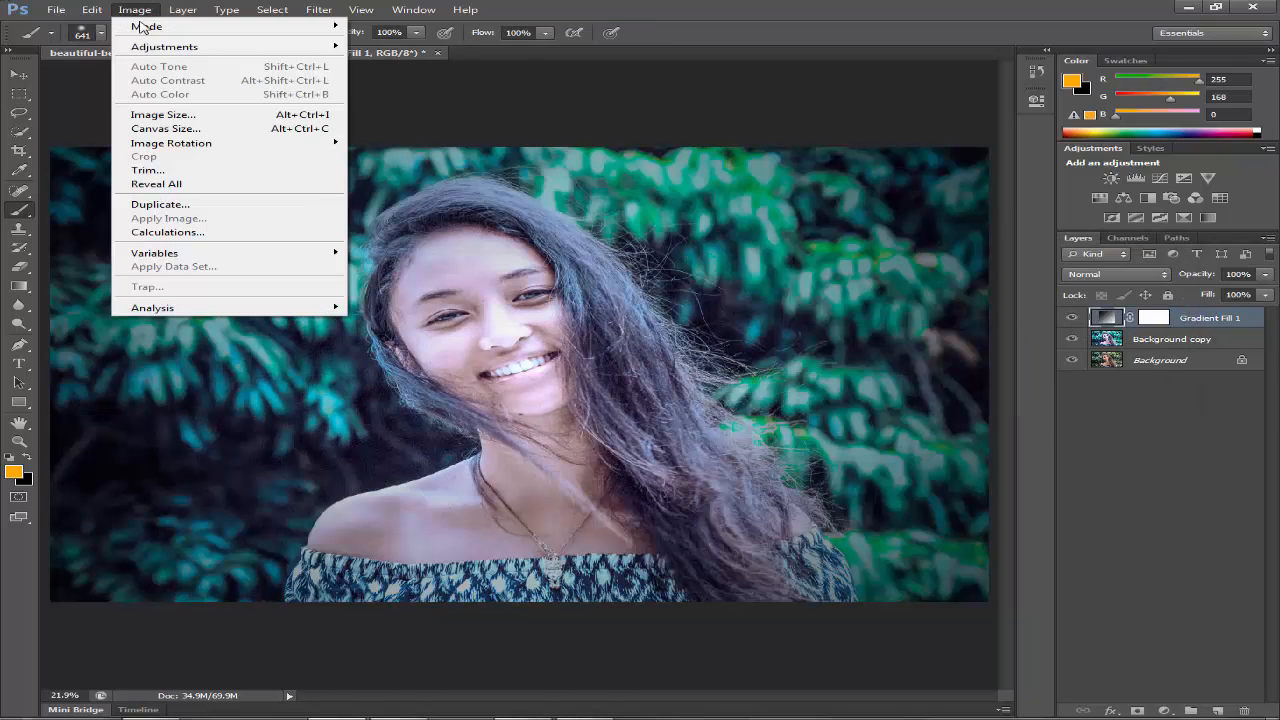
mouse_move(200, 46)
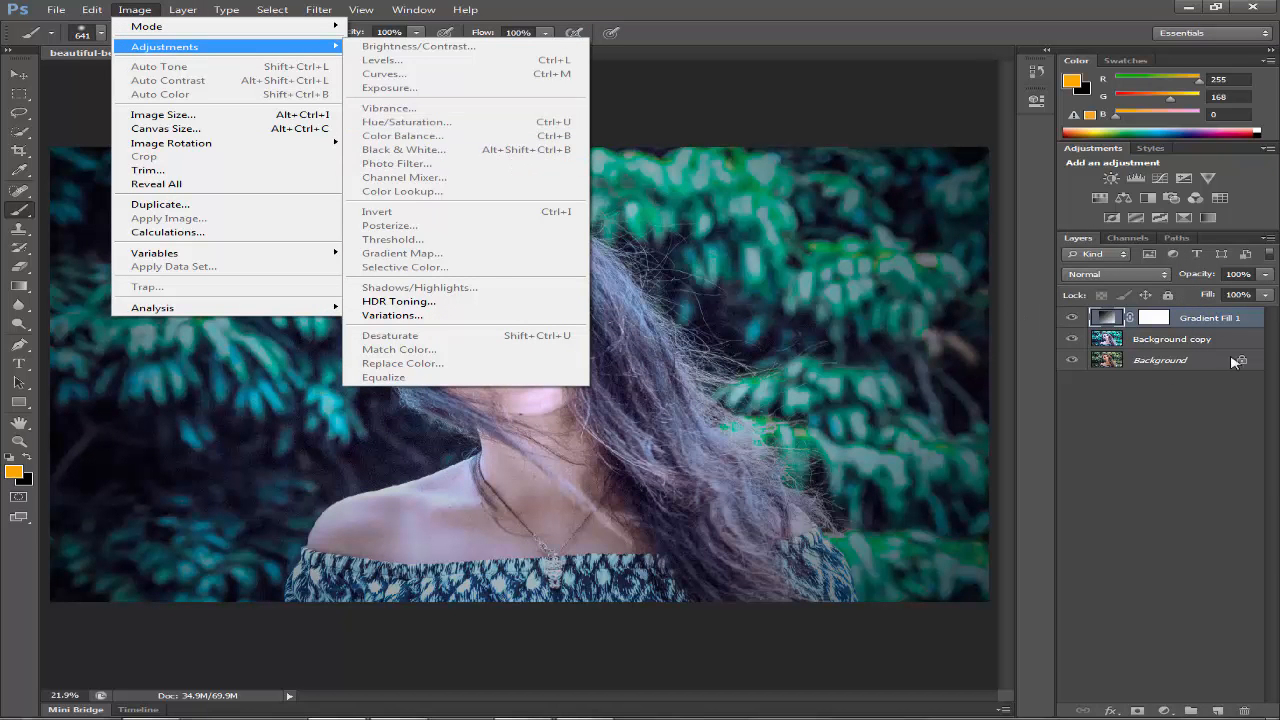
left_click(1236, 362)
Save the graded portrait to the Desktop as the JPEG copy beautiful-beauty-female-1262287-1.jpg.
left_click(58, 10)
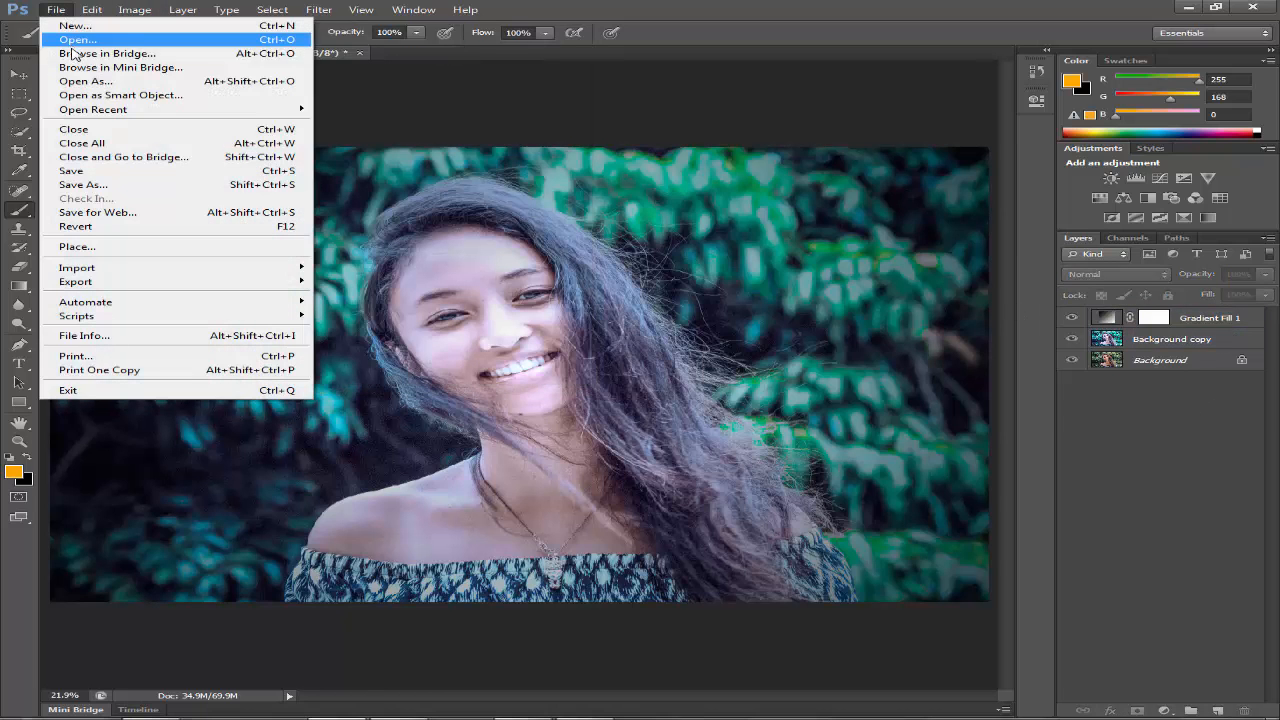
left_click(112, 186)
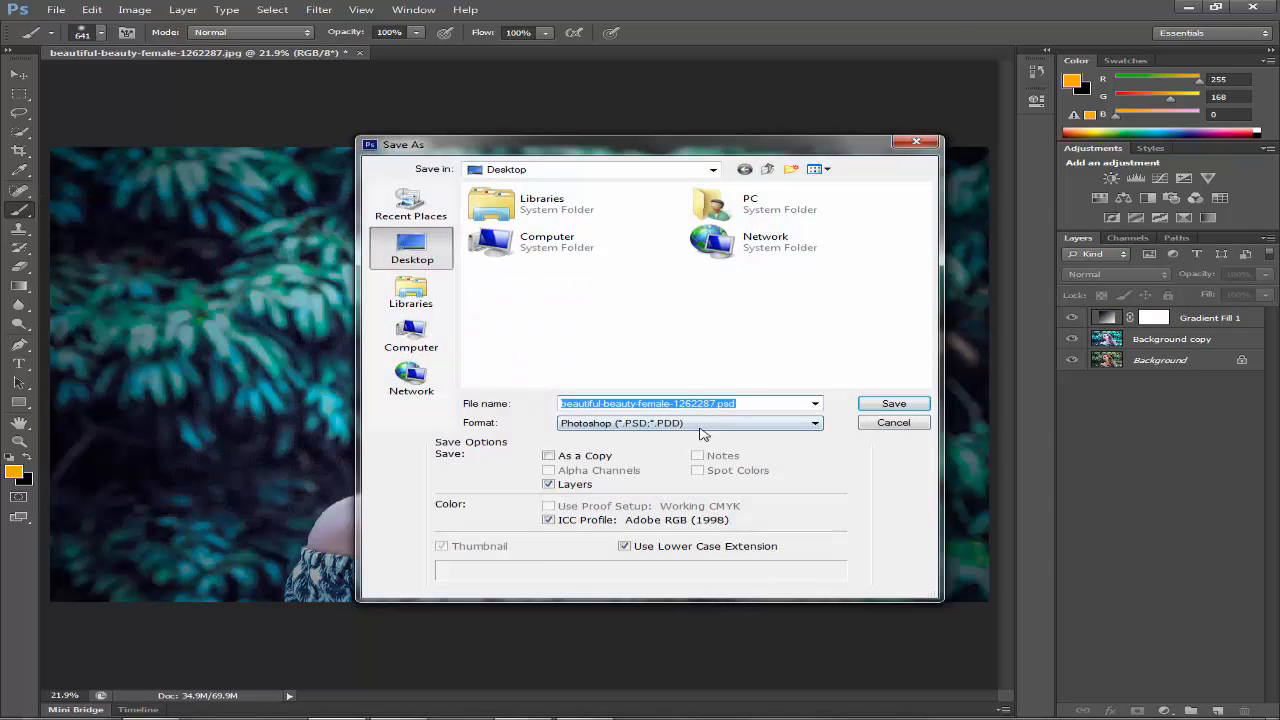
left_click(700, 423)
left_click(697, 452)
left_click(697, 423)
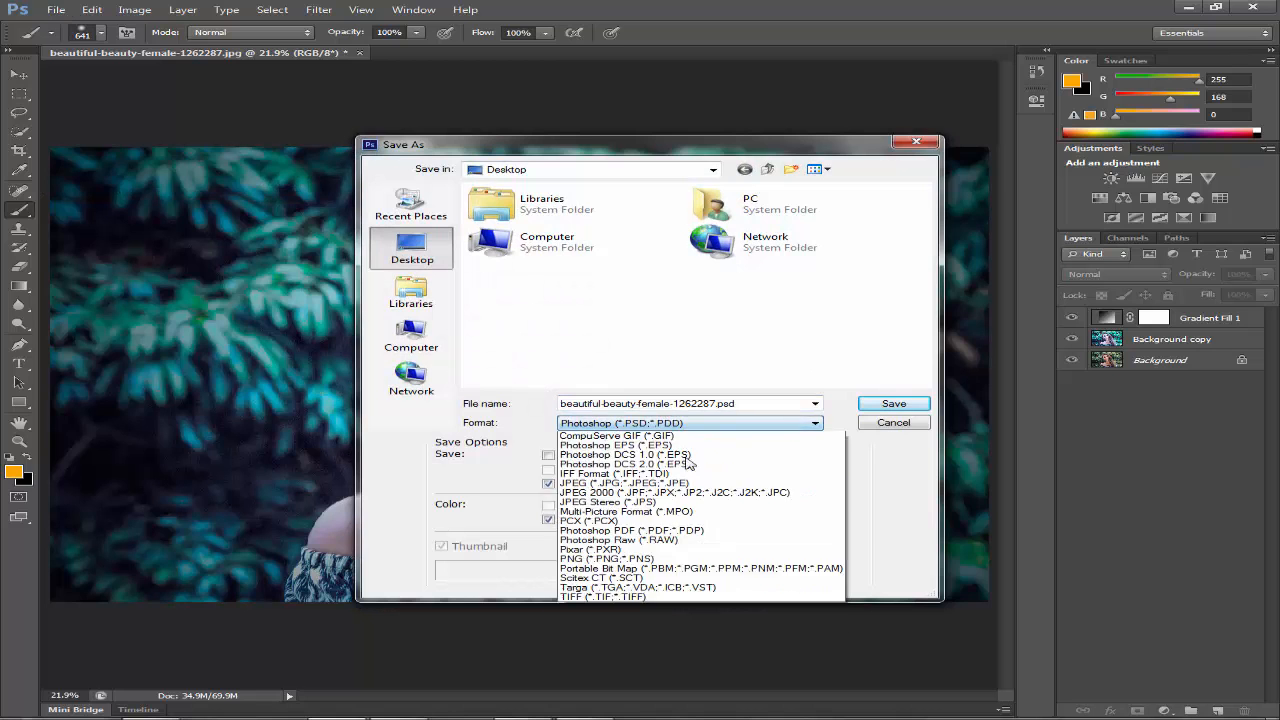
left_click(694, 518)
left_click(716, 404)
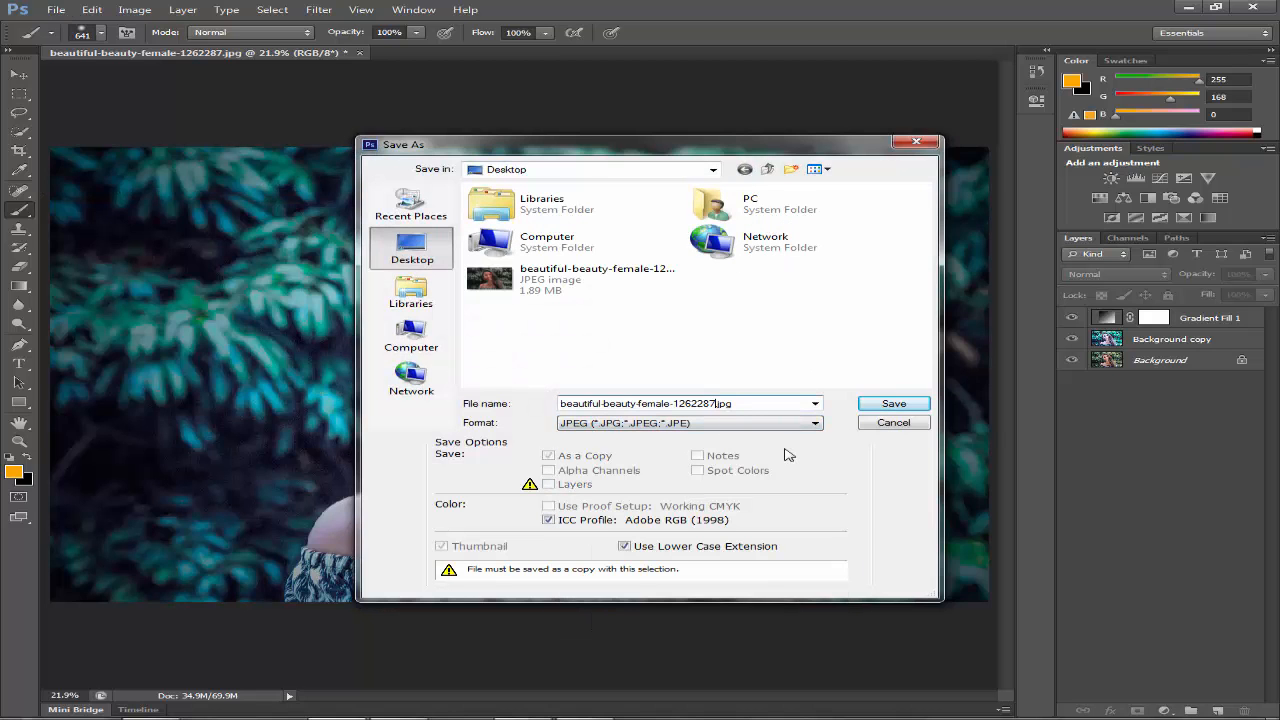
type("-1")
key("Return")
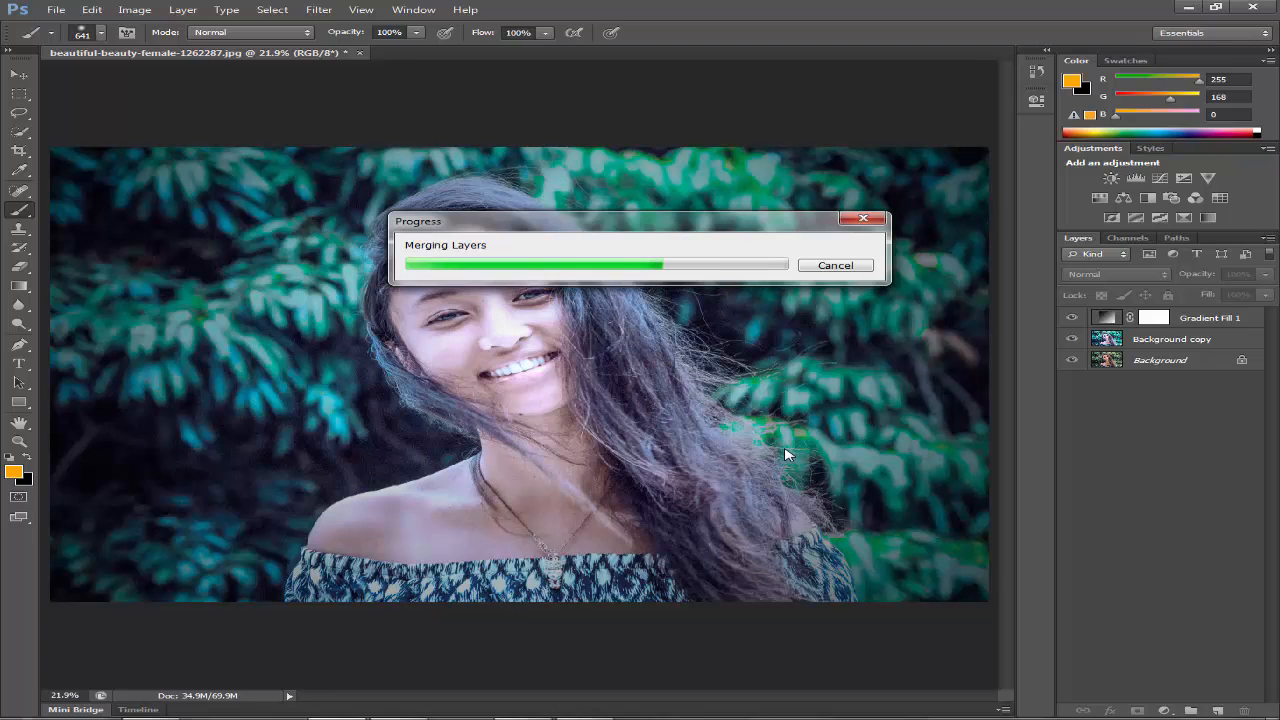
left_click(757, 197)
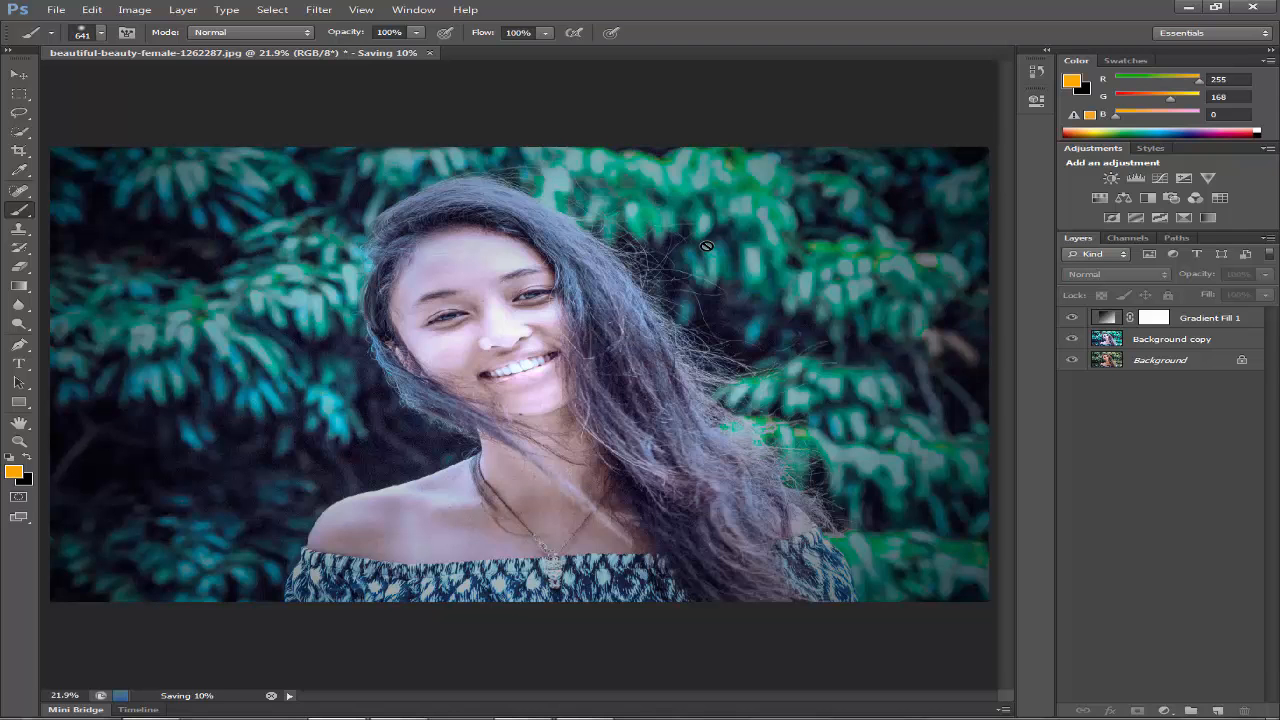
Open the saved copy beautiful-beauty-female-1262287-1.jpg from the Desktop in Camera Raw.
left_click(56, 9)
left_click(88, 35)
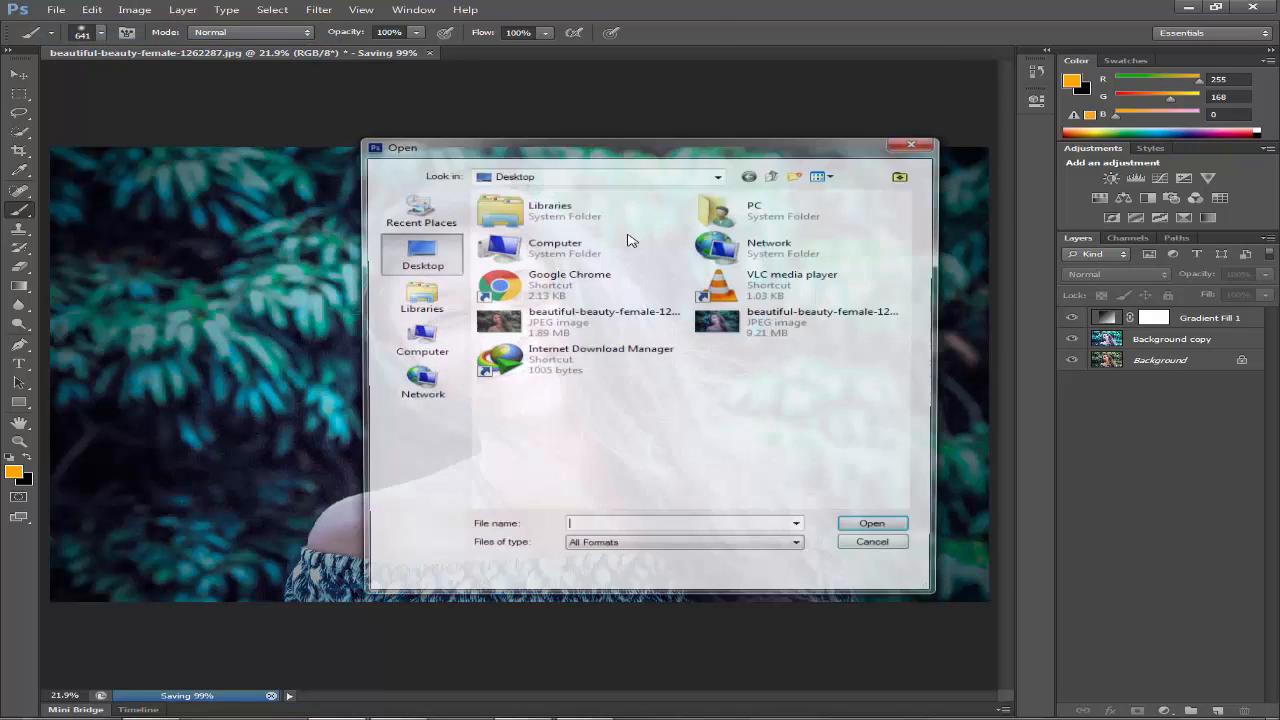
left_click(720, 322)
left_click(886, 527)
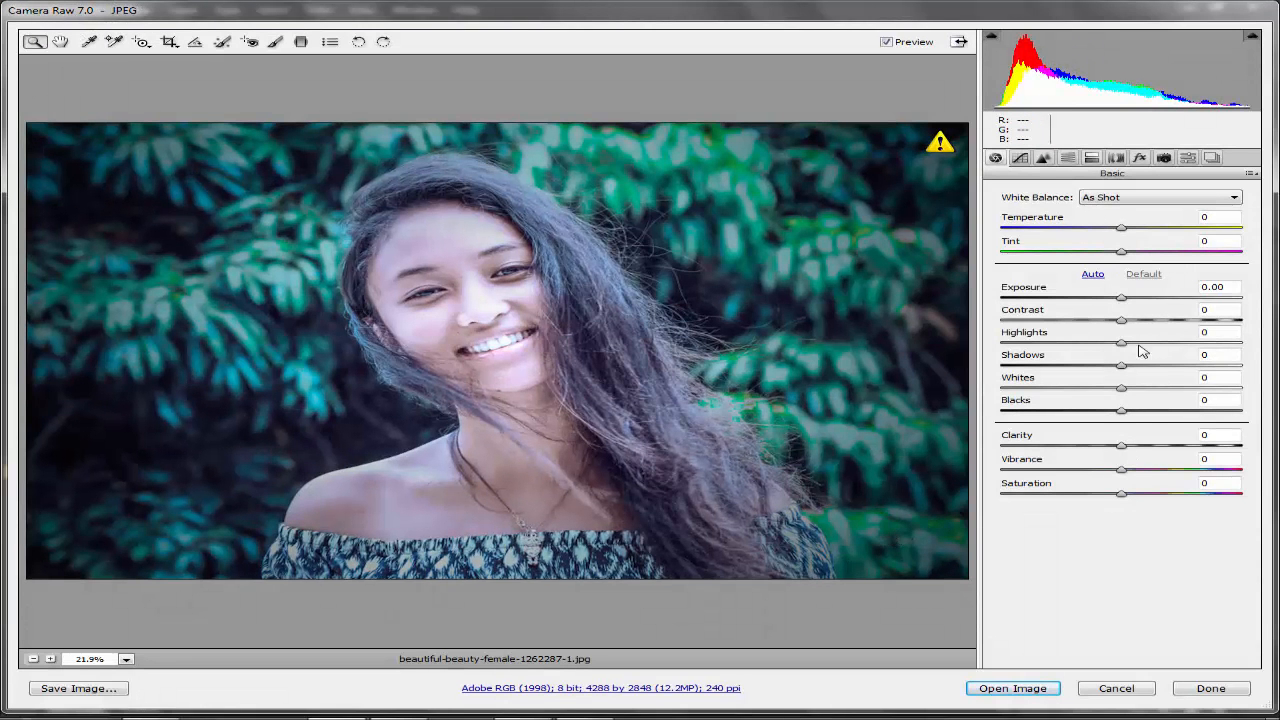
Set the exposure to +0.30, contrast to -12, shadows to +23, whites to -17 and blacks to -28.
left_click_drag(1122, 300, 1104, 398)
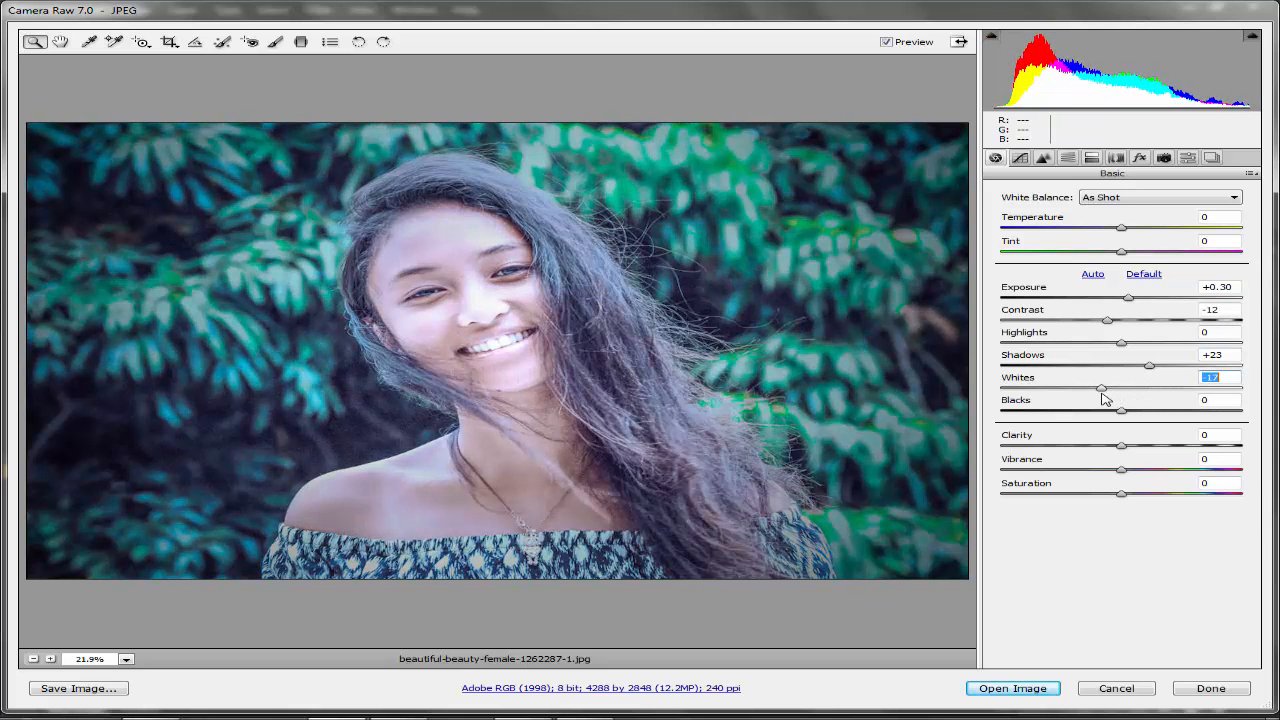
left_click(1086, 412)
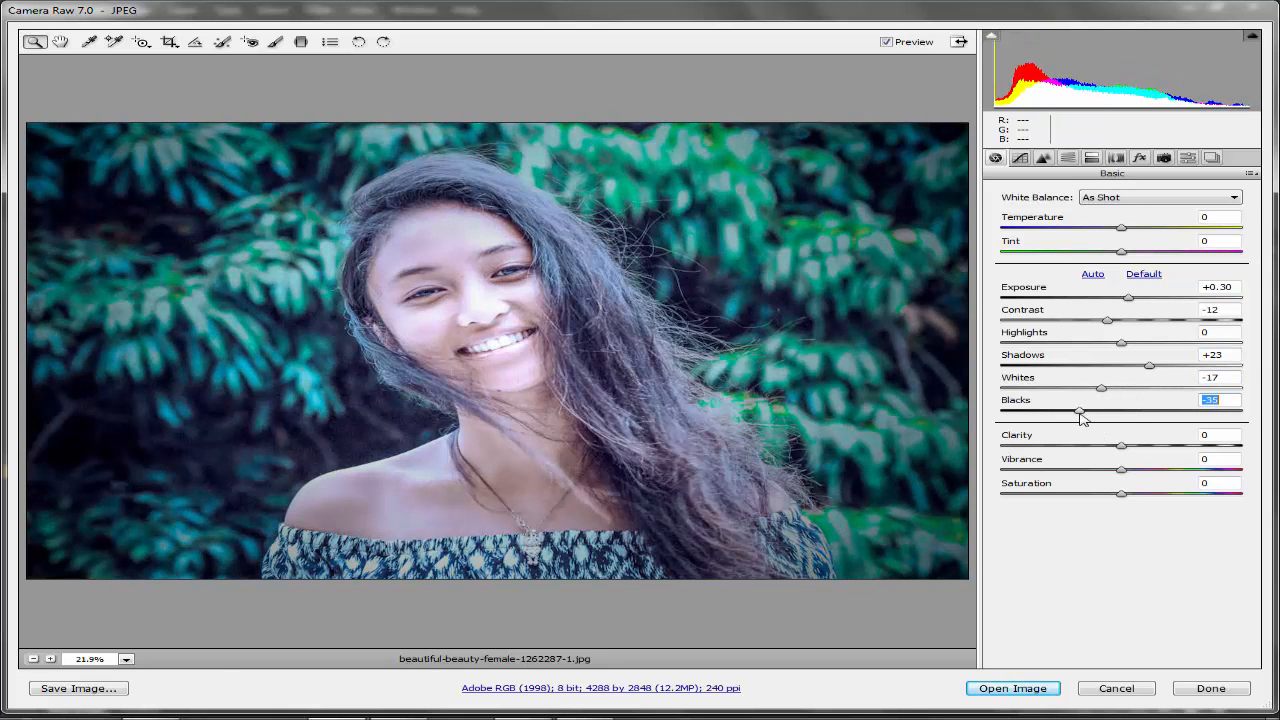
Set the clarity to +14 and the vibrance to +33.
left_click_drag(1121, 445, 1062, 452)
double_click(1062, 446)
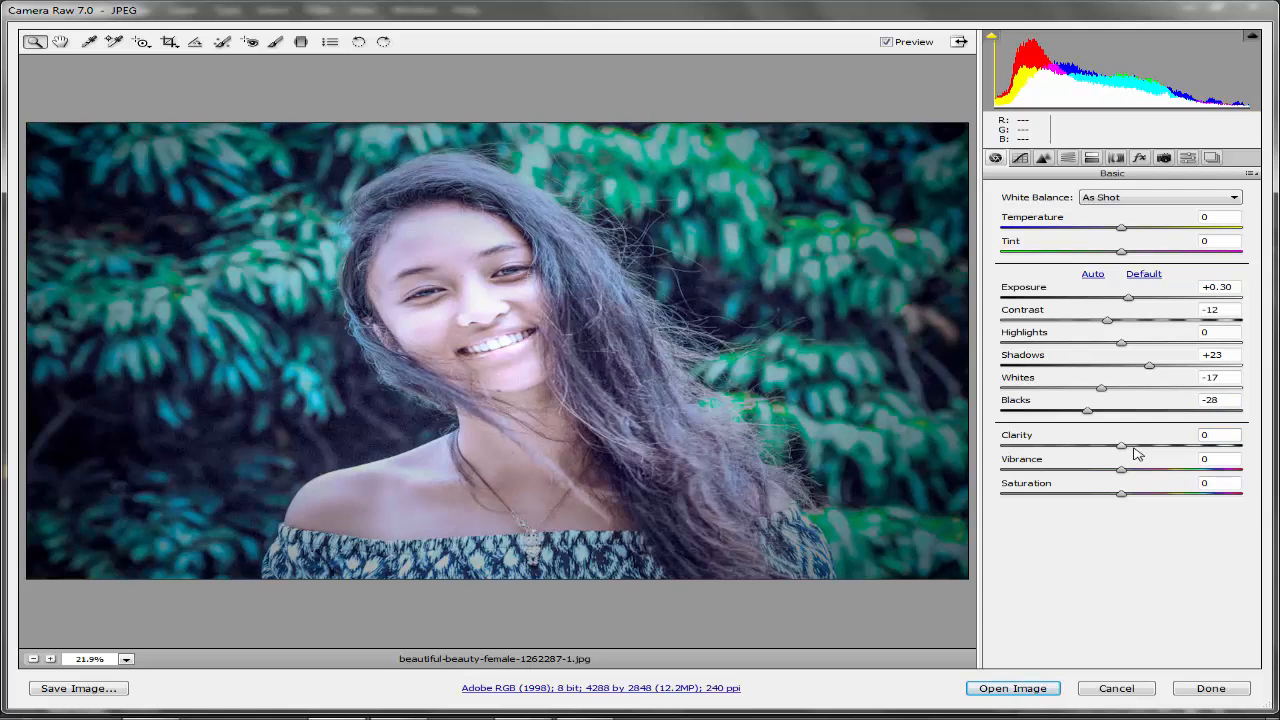
left_click(1138, 446)
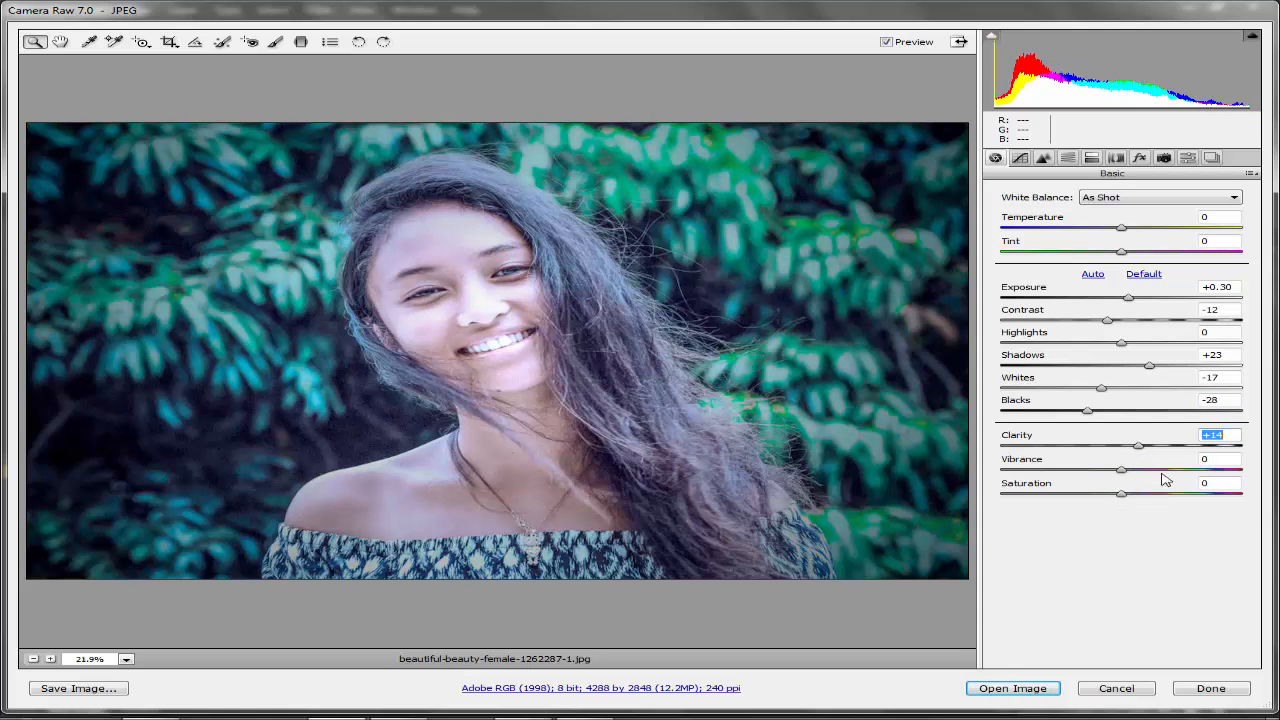
left_click(1166, 470)
double_click(1158, 470)
left_click(1160, 469)
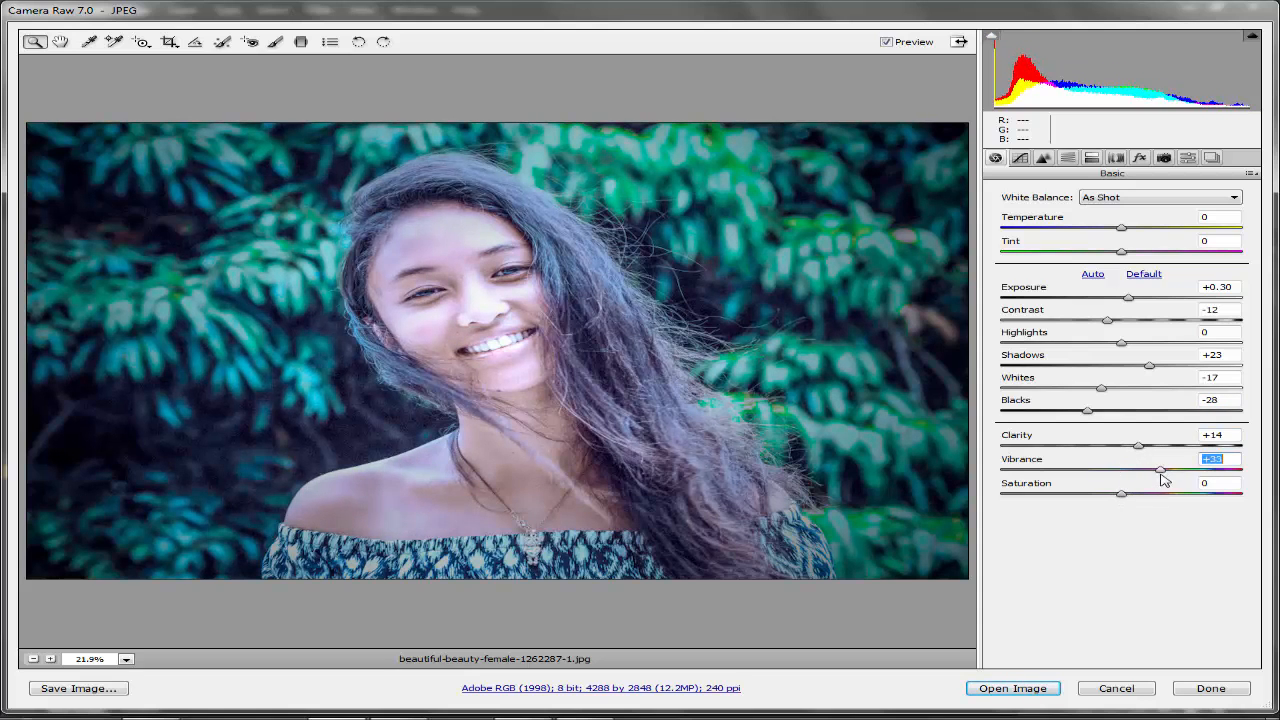
Try shifting the white balance in both directions and settle the temperature at -1.
left_click_drag(1123, 230, 1128, 231)
double_click(1128, 231)
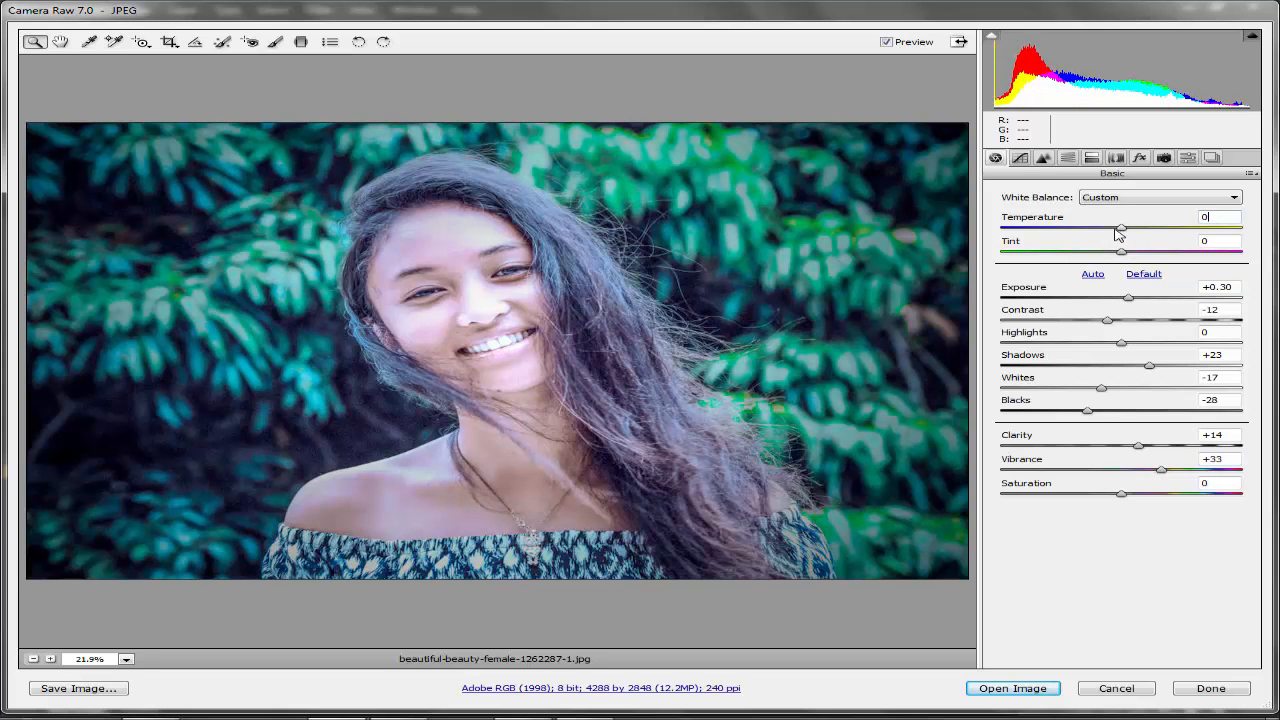
left_click_drag(1119, 233, 1117, 232)
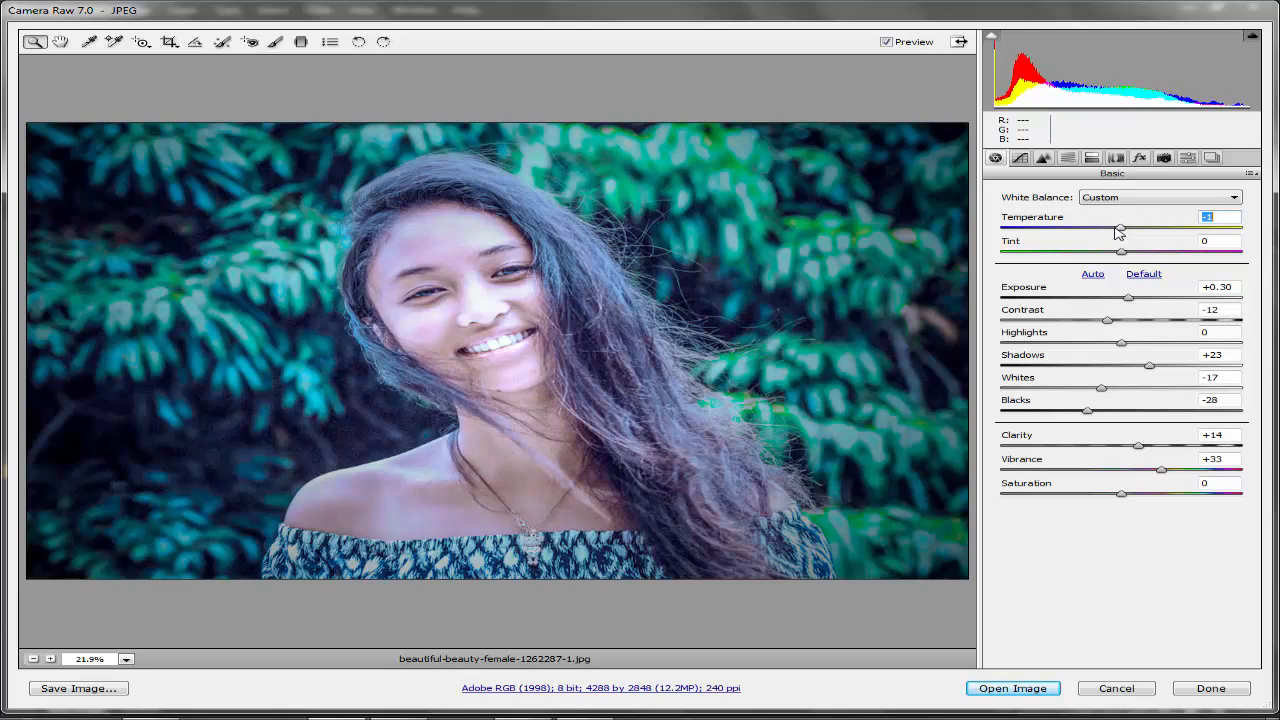
Try shifting the hue of the yellows, greens and aquas, resetting each one to its default.
left_click(1043, 158)
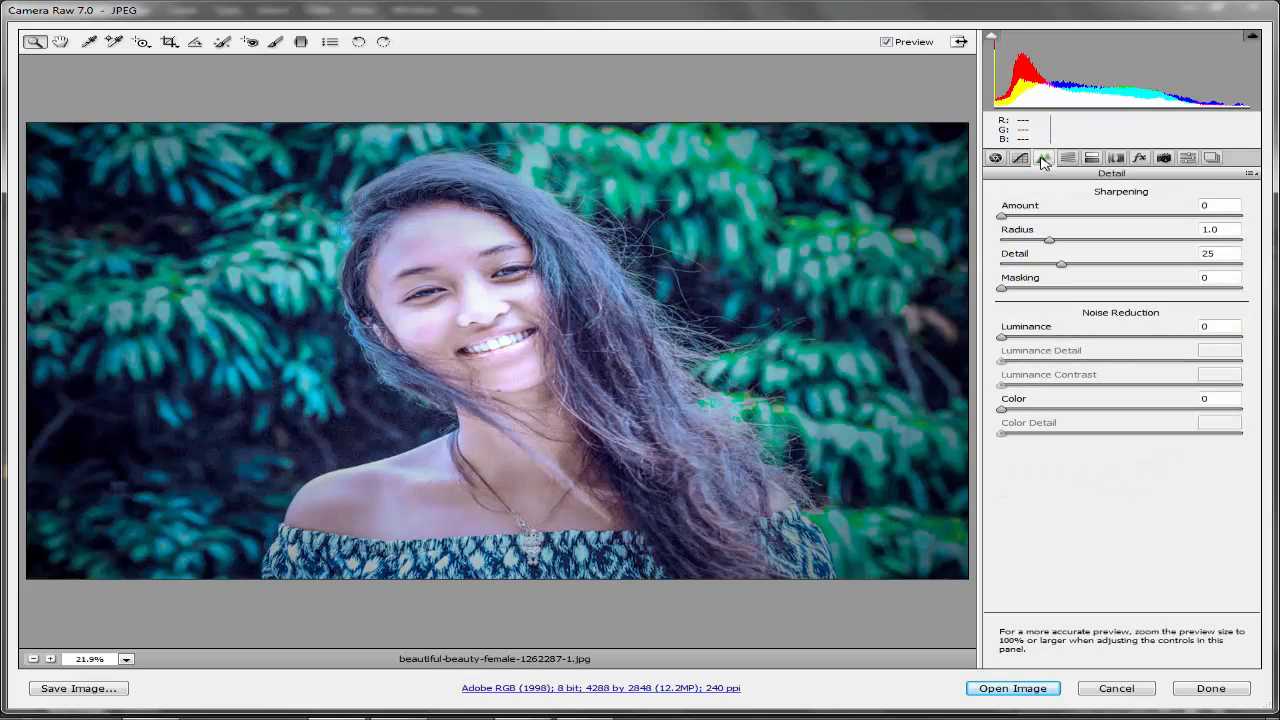
left_click(1067, 158)
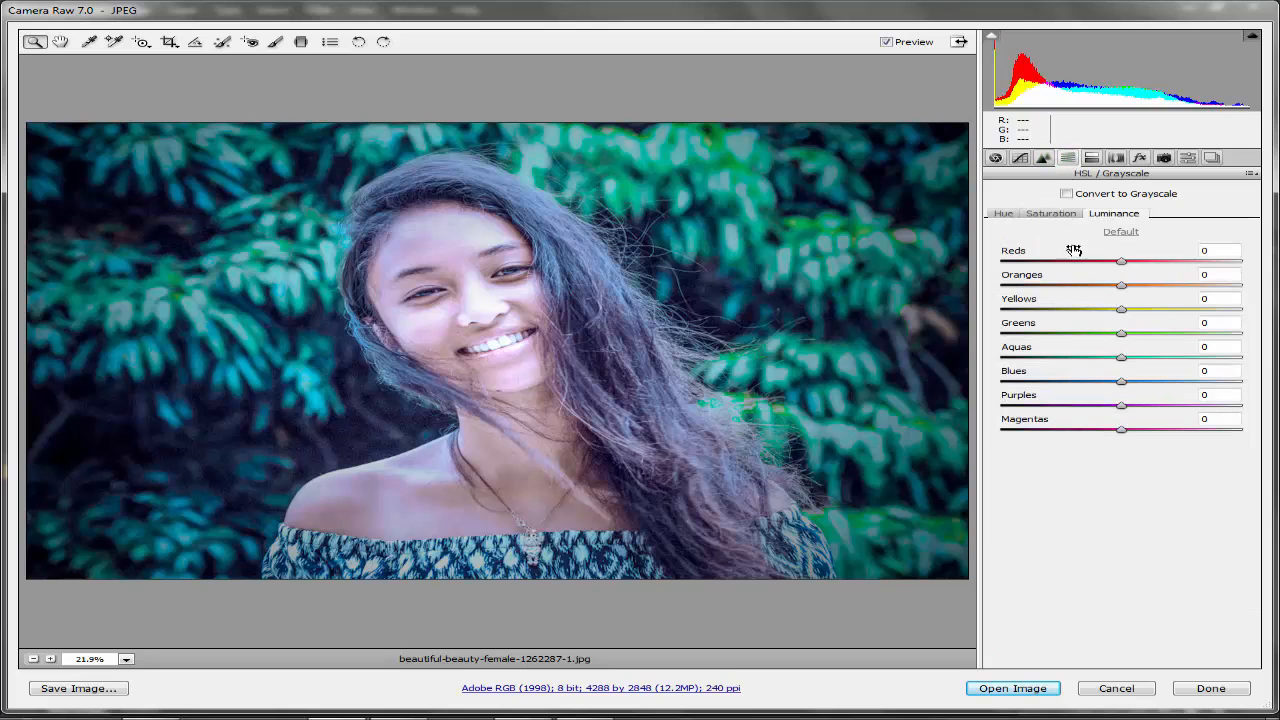
left_click(1003, 213)
left_click_drag(1134, 311, 1210, 312)
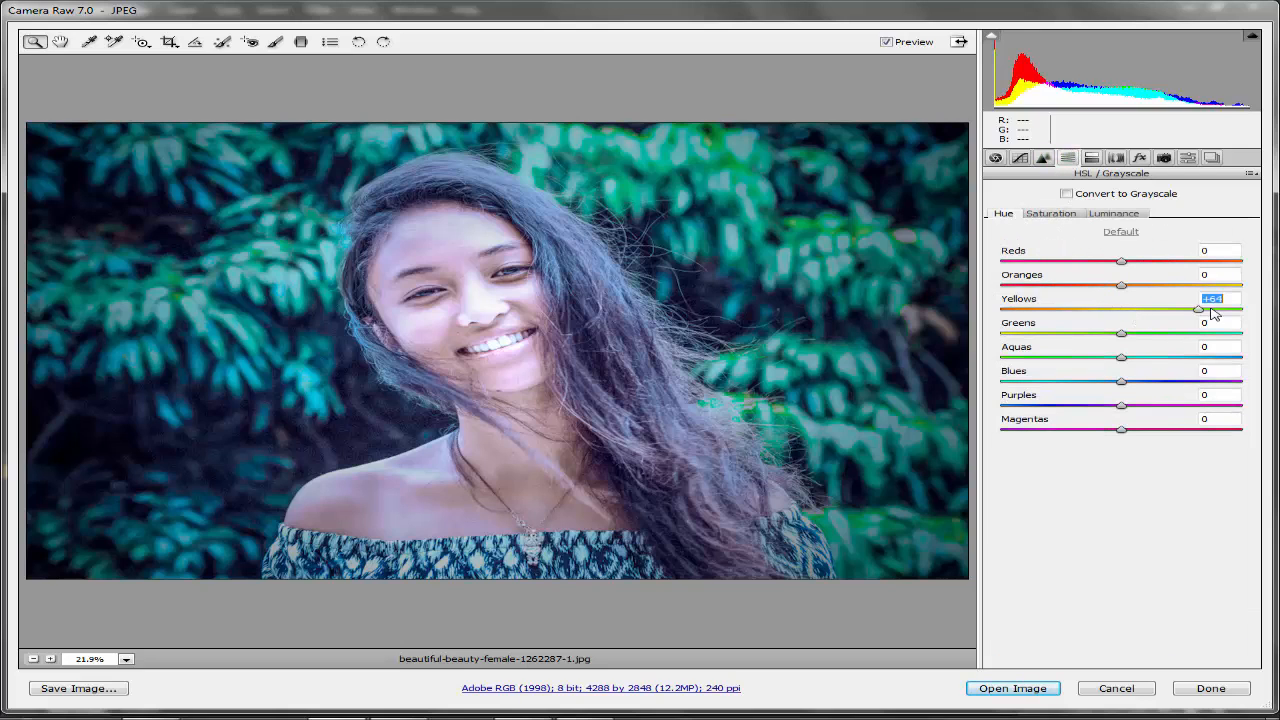
double_click(1208, 312)
left_click_drag(1121, 334, 941, 332)
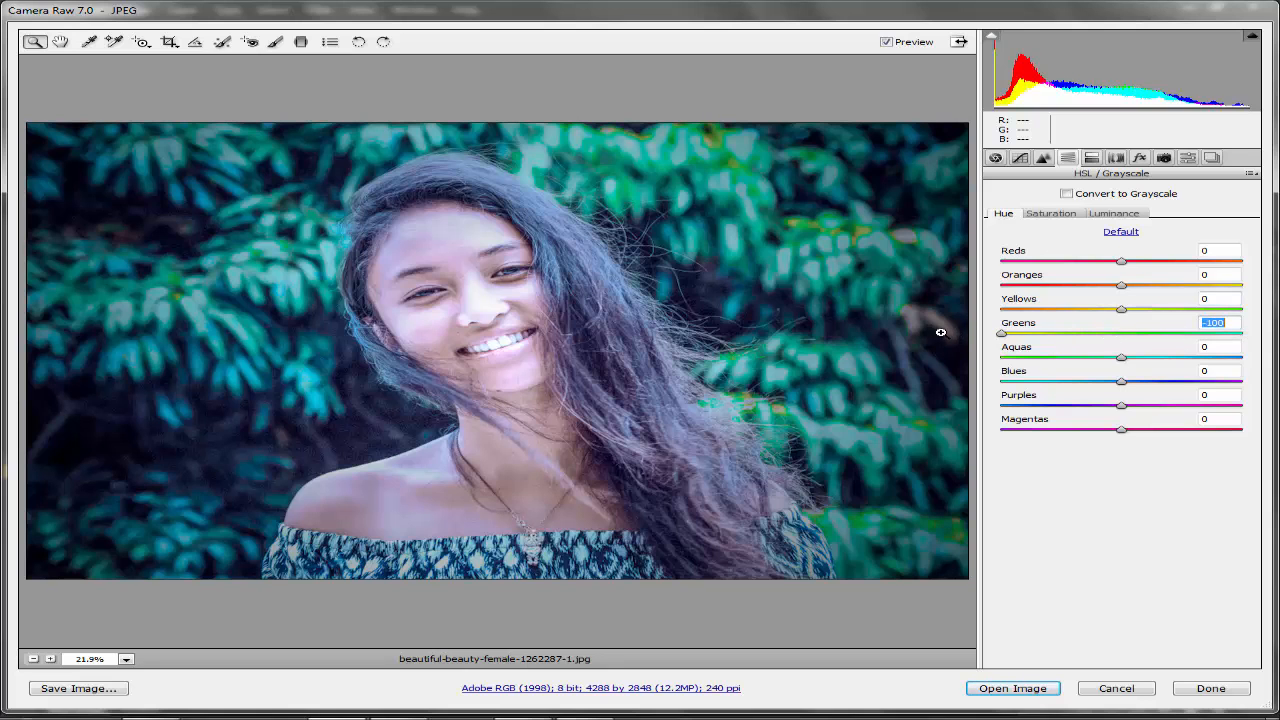
double_click(1002, 334)
left_click_drag(1121, 357, 1220, 360)
double_click(1220, 360)
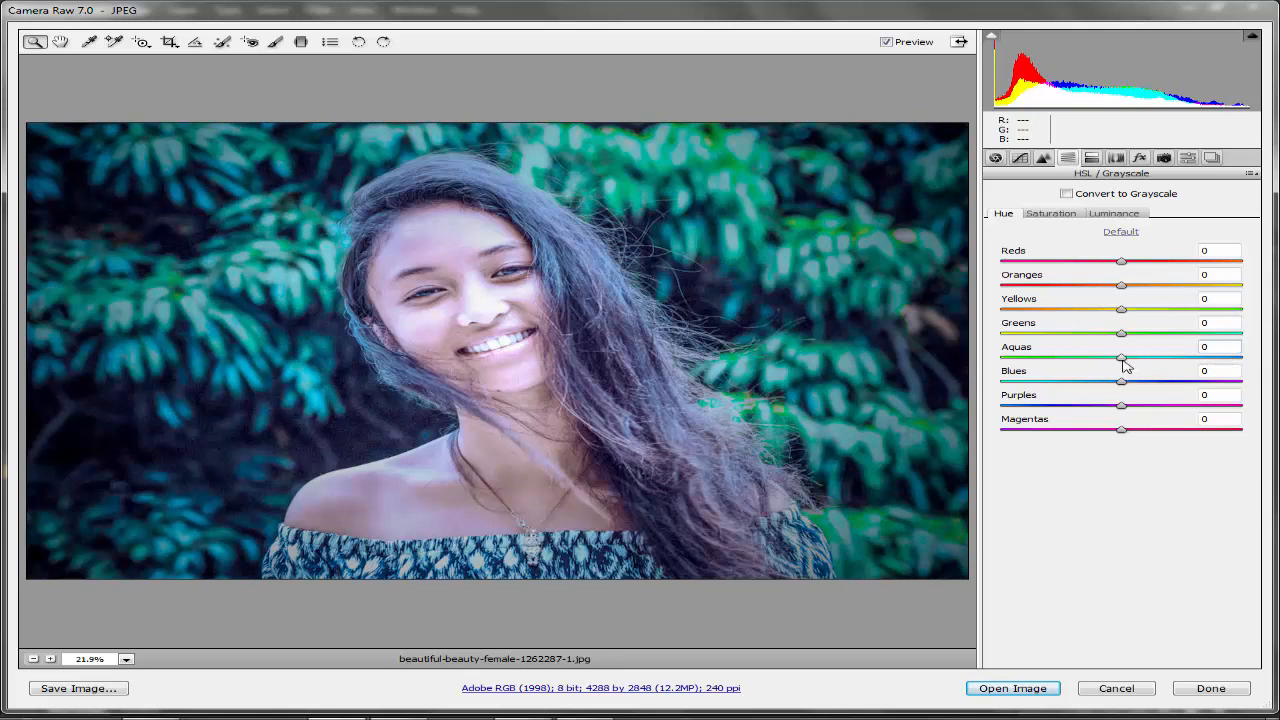
Try an aquas hue of +42 and test hue shifts on the yellows, blues and purples, resetting those three.
left_click_drag(1122, 360, 946, 336)
double_click(1069, 333)
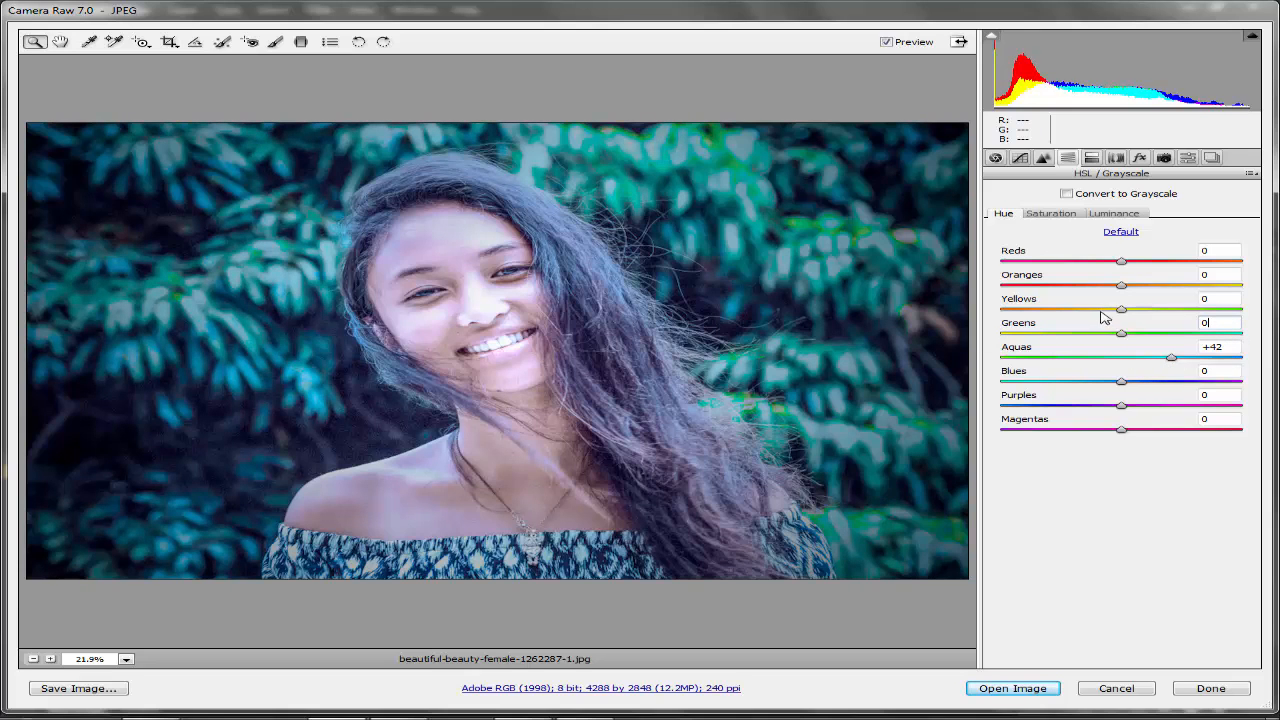
left_click_drag(1120, 311, 1268, 308)
double_click(1244, 310)
left_click_drag(1121, 381, 1129, 408)
double_click(1146, 384)
double_click(1129, 408)
Test a stronger saturation on the aquas and reset it, and set the blues saturation to +25.
left_click(1052, 214)
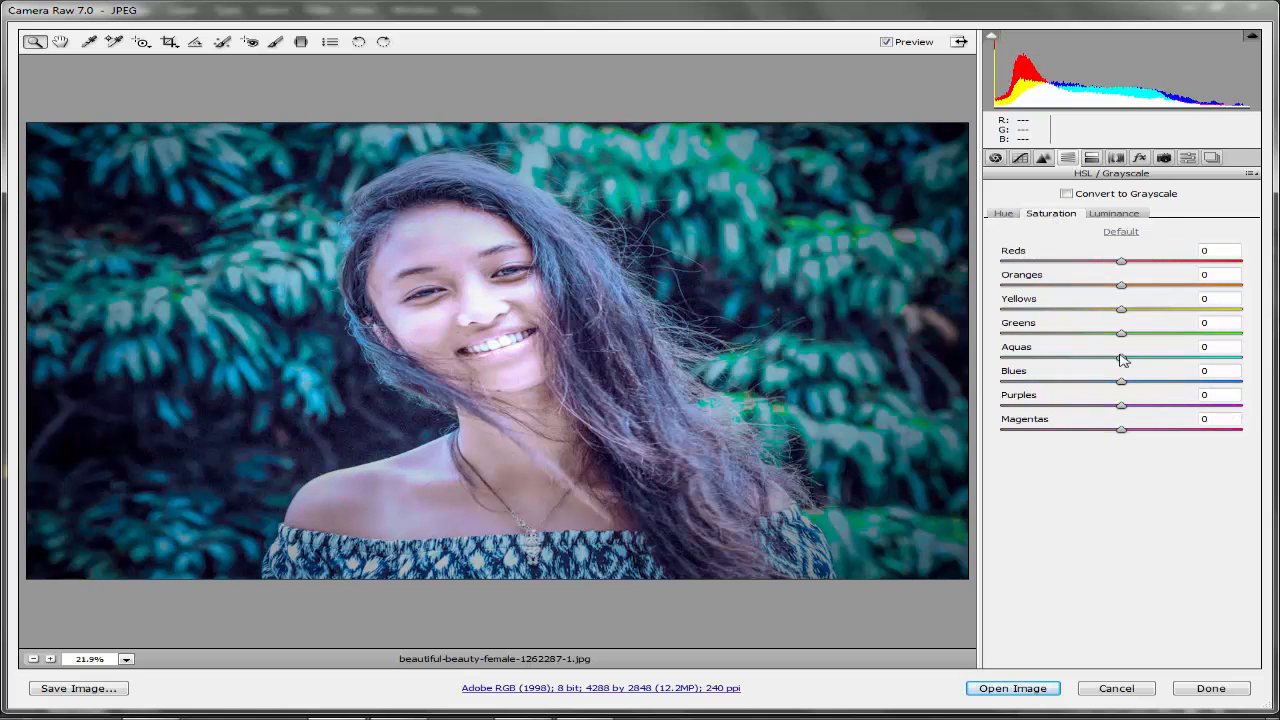
left_click_drag(1123, 360, 1248, 350)
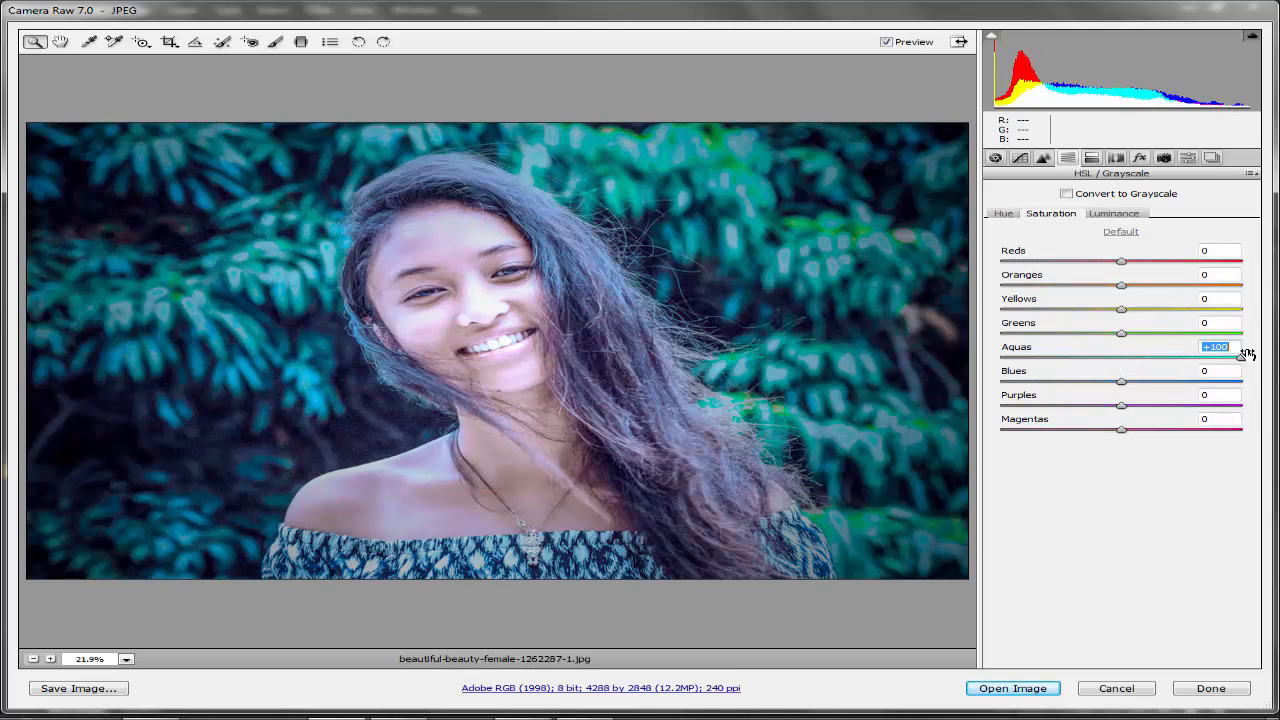
double_click(1129, 362)
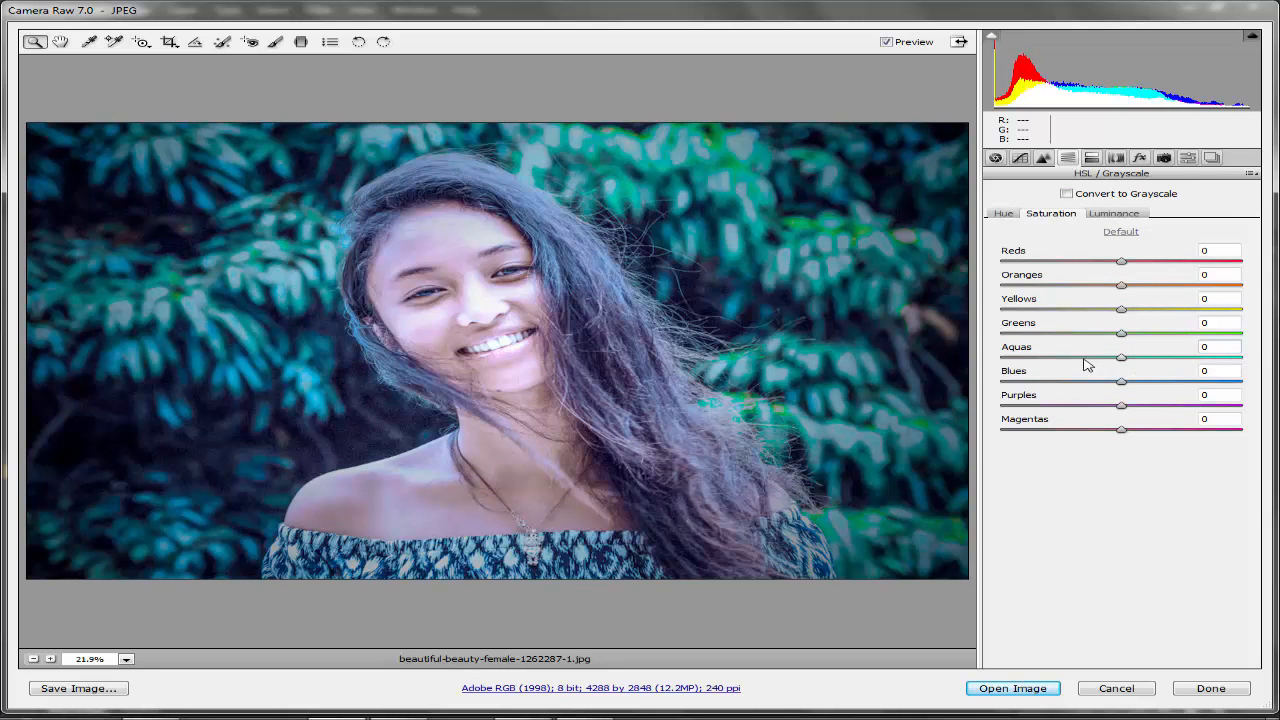
left_click_drag(1087, 362, 1152, 384)
double_click(1046, 360)
Set the luminance of the aquas to +44 and of the blues to +8.
left_click(1114, 213)
left_click(1040, 215)
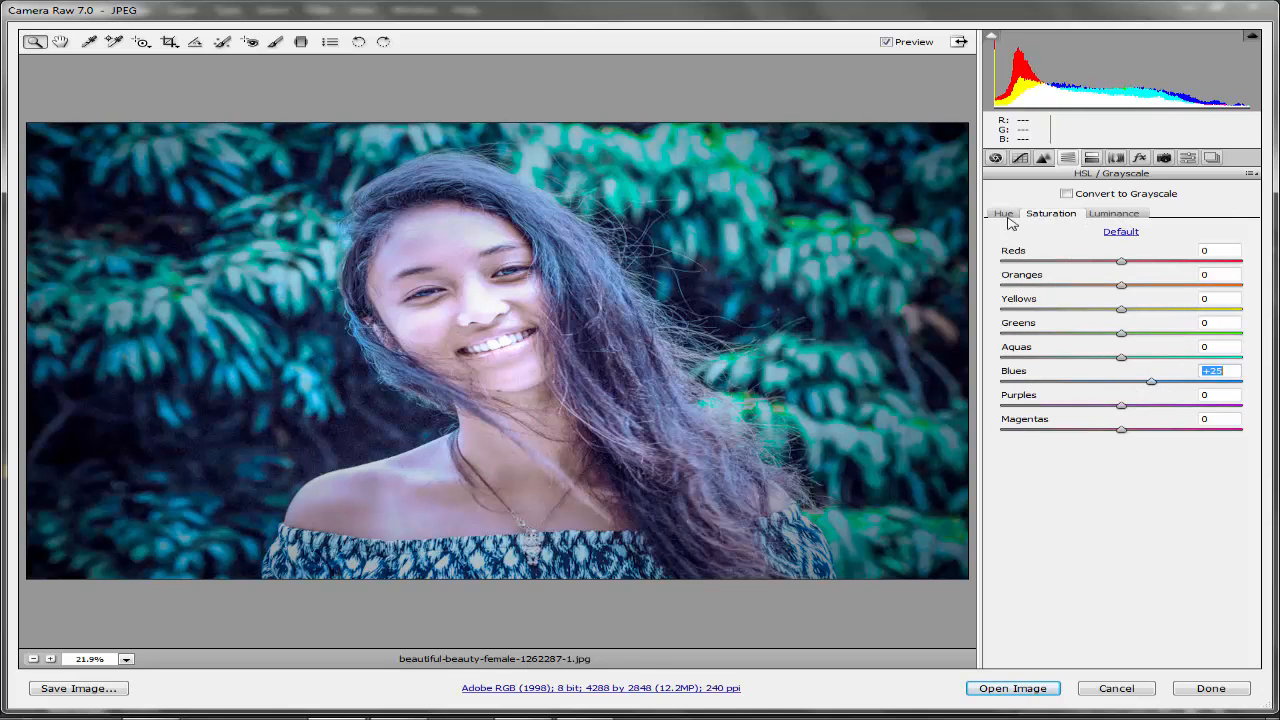
left_click(1116, 214)
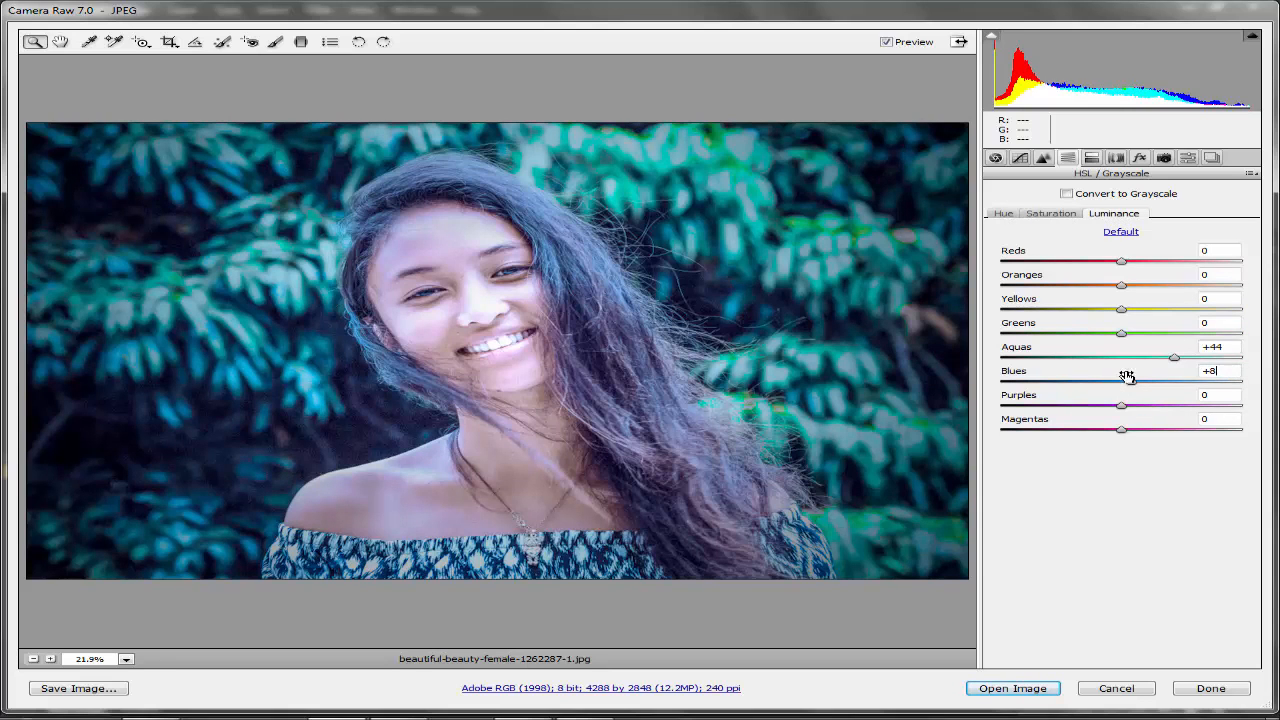
type("0")
Set the aquas saturation to +21.
mouse_move(1238, 348)
left_mouse_down()
mouse_move(1167, 350)
mouse_move(1220, 361)
left_mouse_up()
left_click(1046, 216)
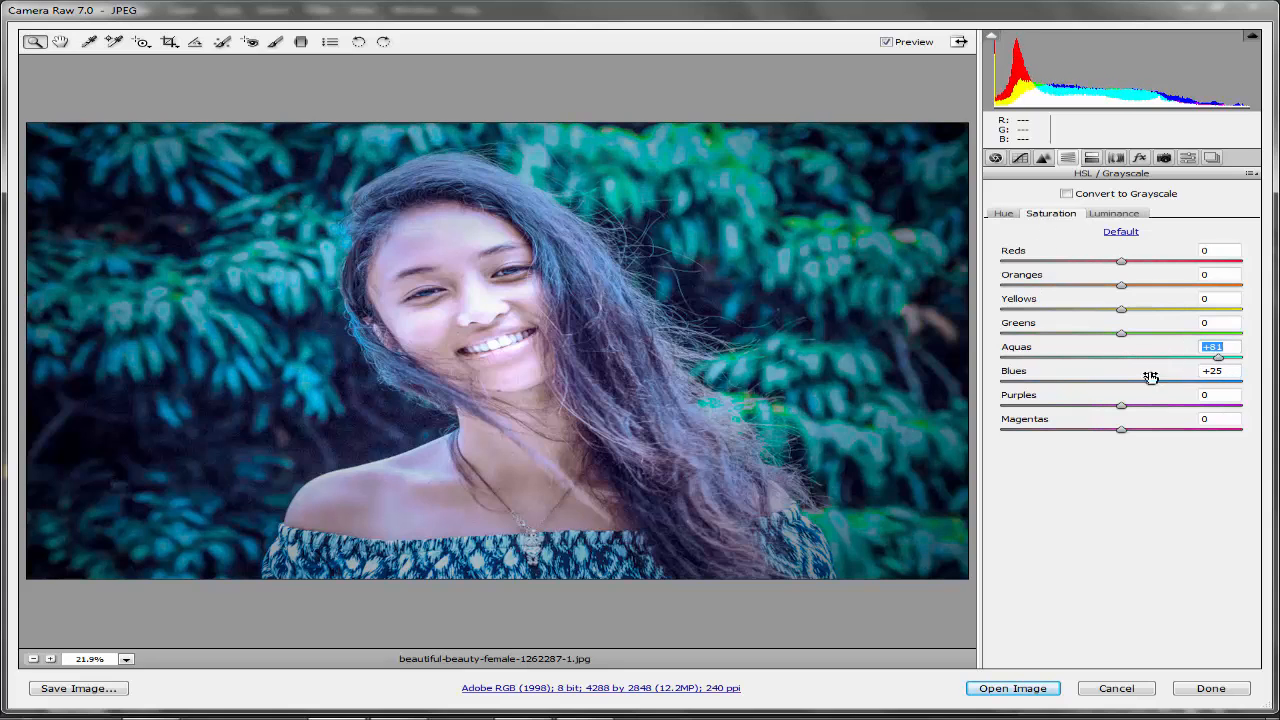
type("0")
left_click(1150, 358)
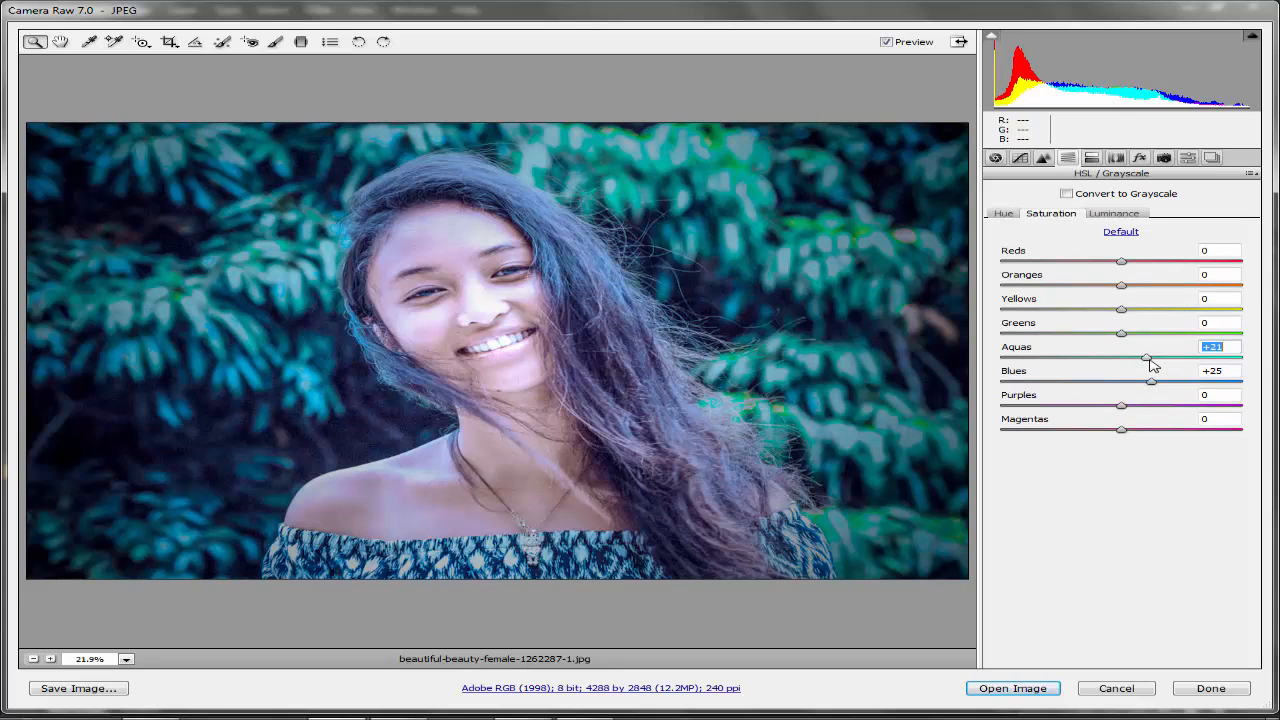
Set the aquas hue to +27 and the blues hue to +13, and try a shift on the purples hue.
left_click(1004, 214)
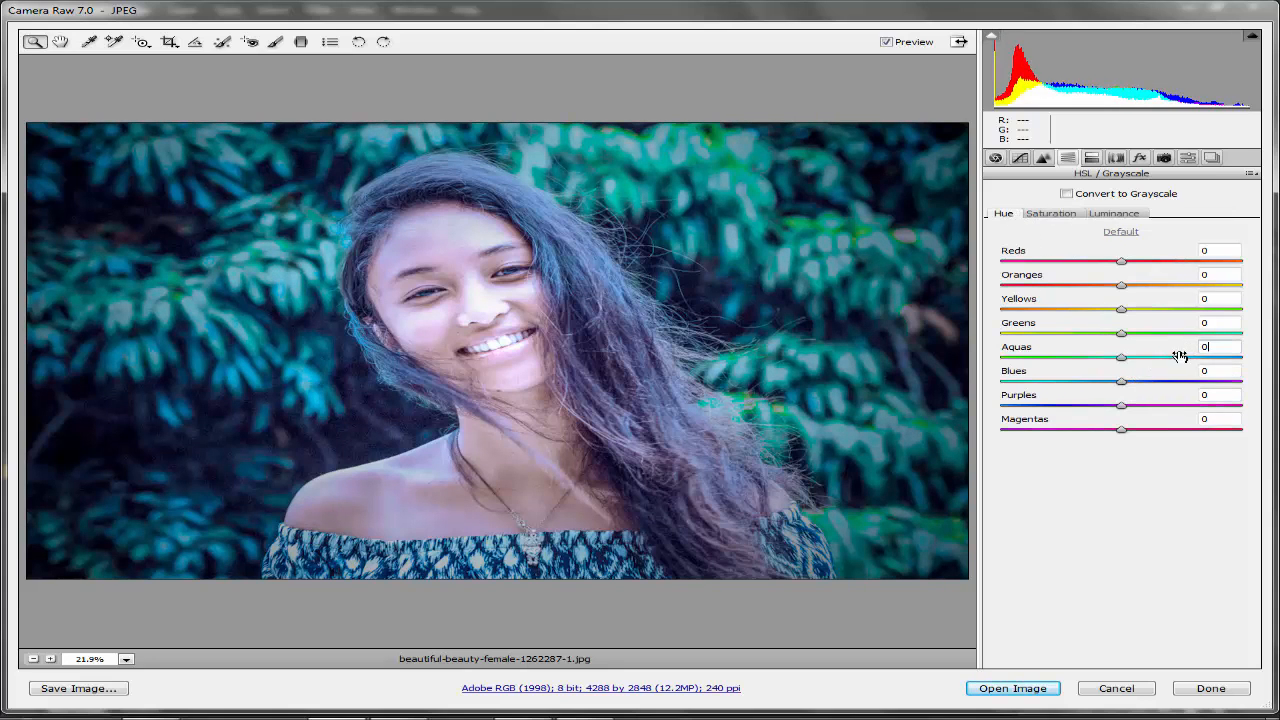
left_click(1154, 360)
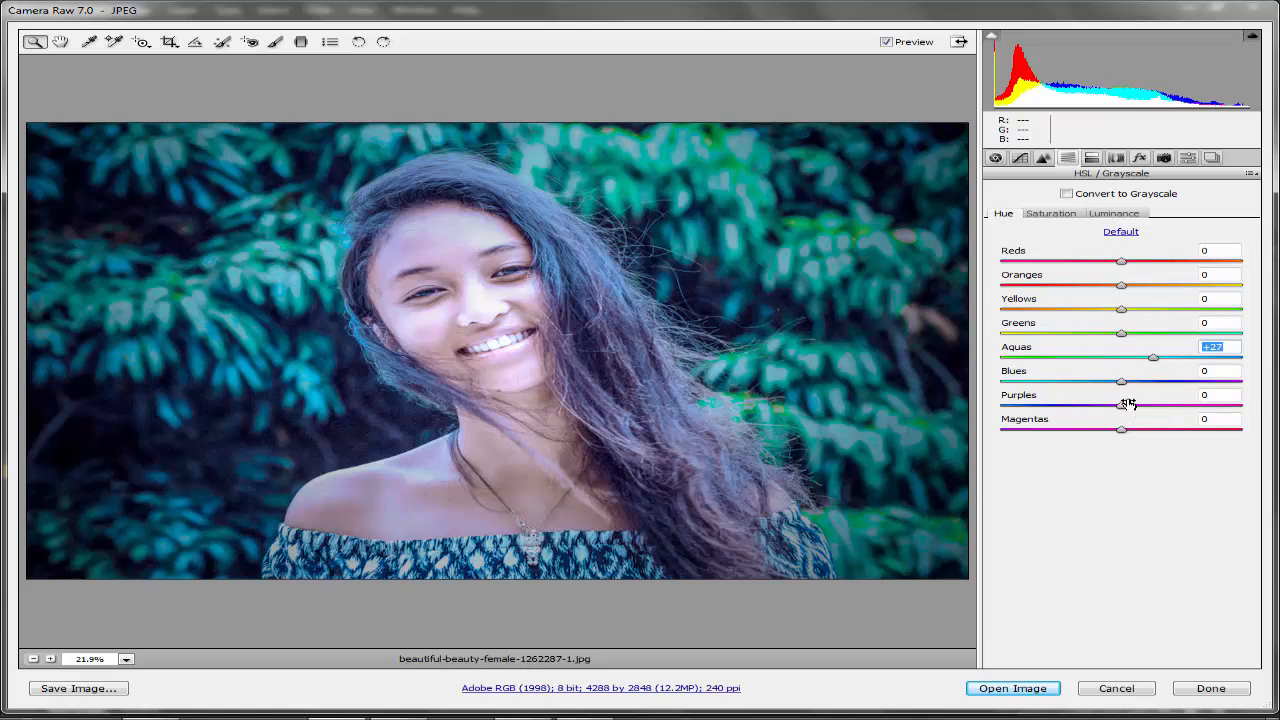
left_click(1143, 382)
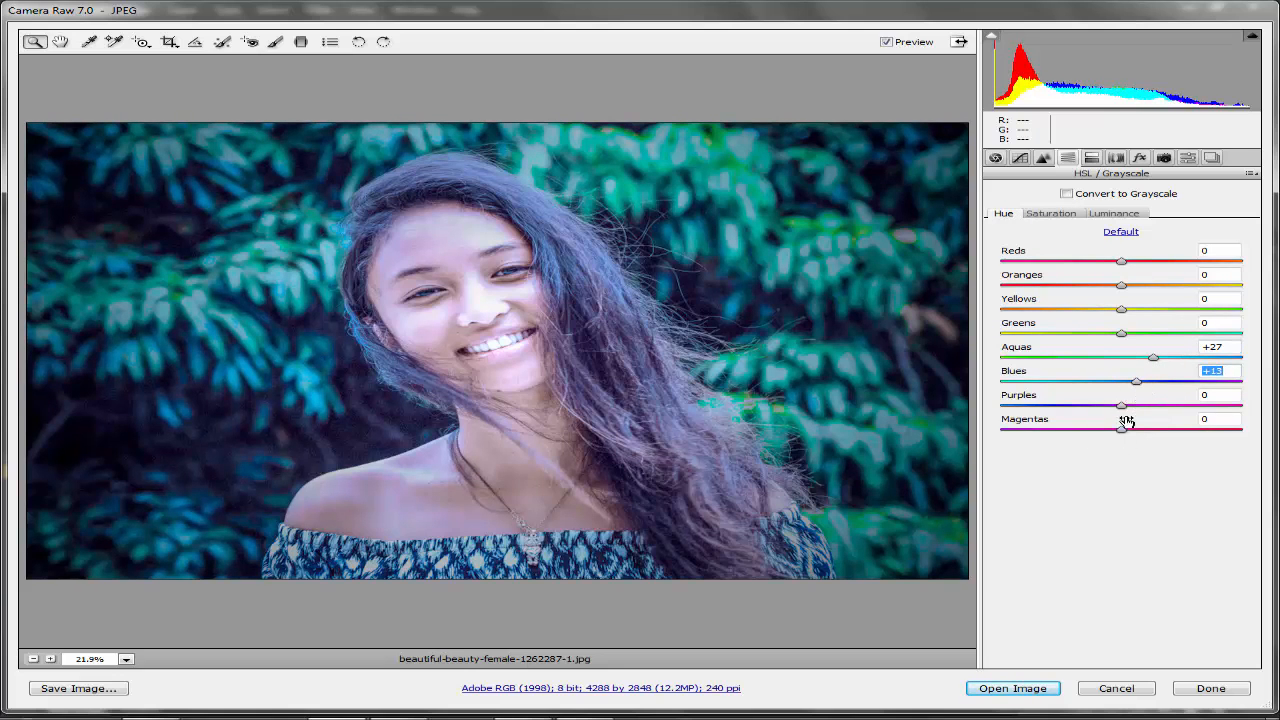
mouse_move(1121, 405)
left_mouse_down()
mouse_move(1107, 405)
mouse_move(1128, 414)
mouse_move(1106, 409)
mouse_move(1179, 407)
mouse_move(1100, 408)
mouse_move(1131, 398)
left_mouse_up()
left_click(1154, 405)
left_click(1124, 216)
Add a Highlight Priority post-crop vignette with amount -18, midpoint 36 and roundness -37.
left_click(1139, 158)
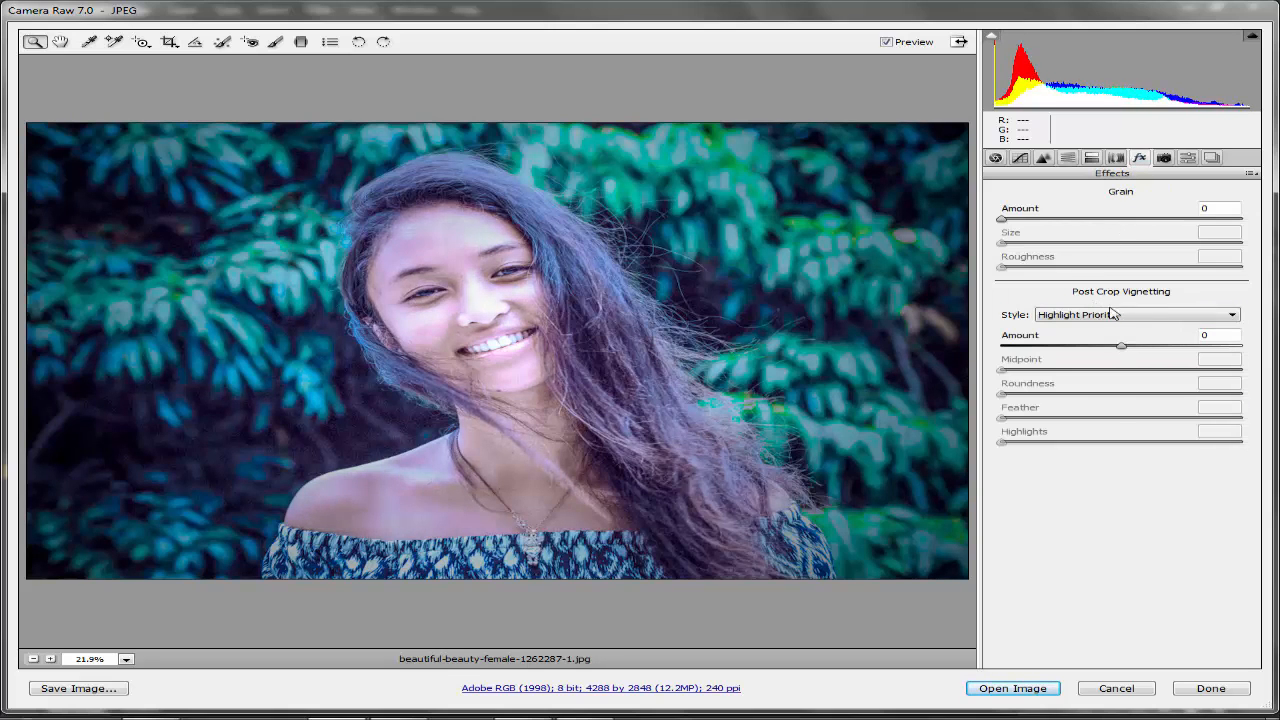
left_click_drag(1100, 348, 1085, 398)
left_click(1083, 372)
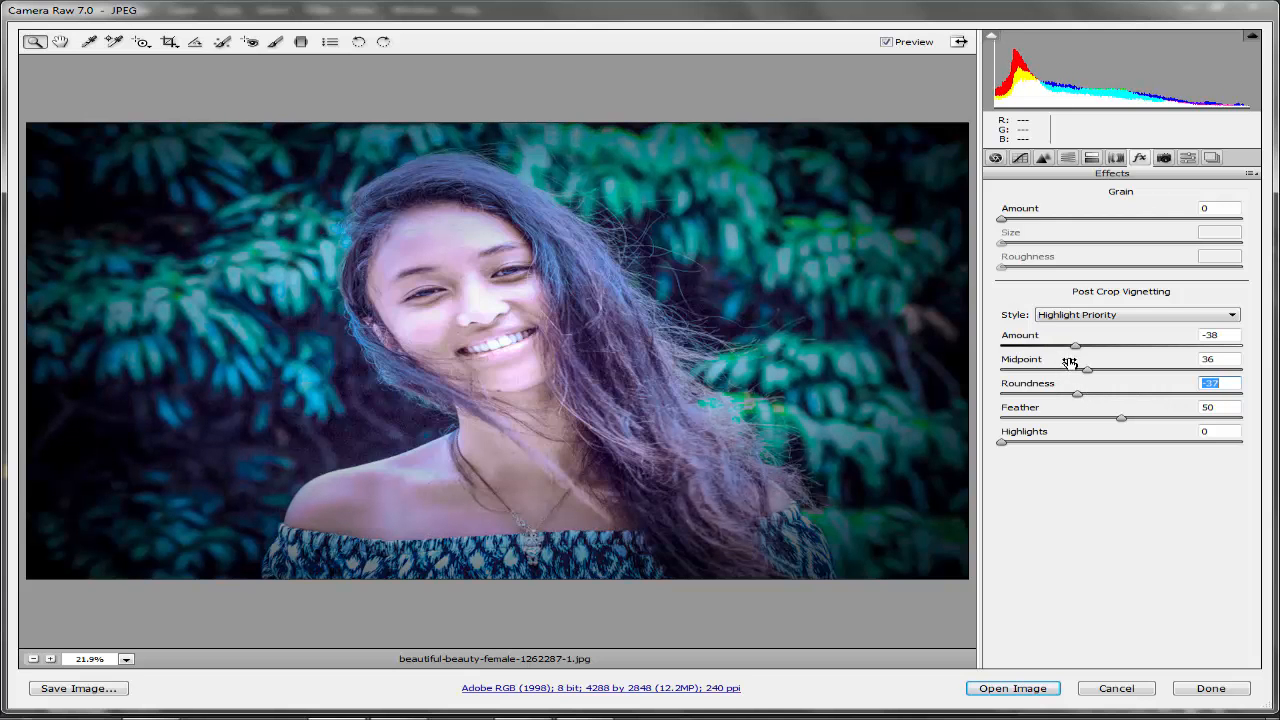
left_click_drag(1075, 346, 1108, 350)
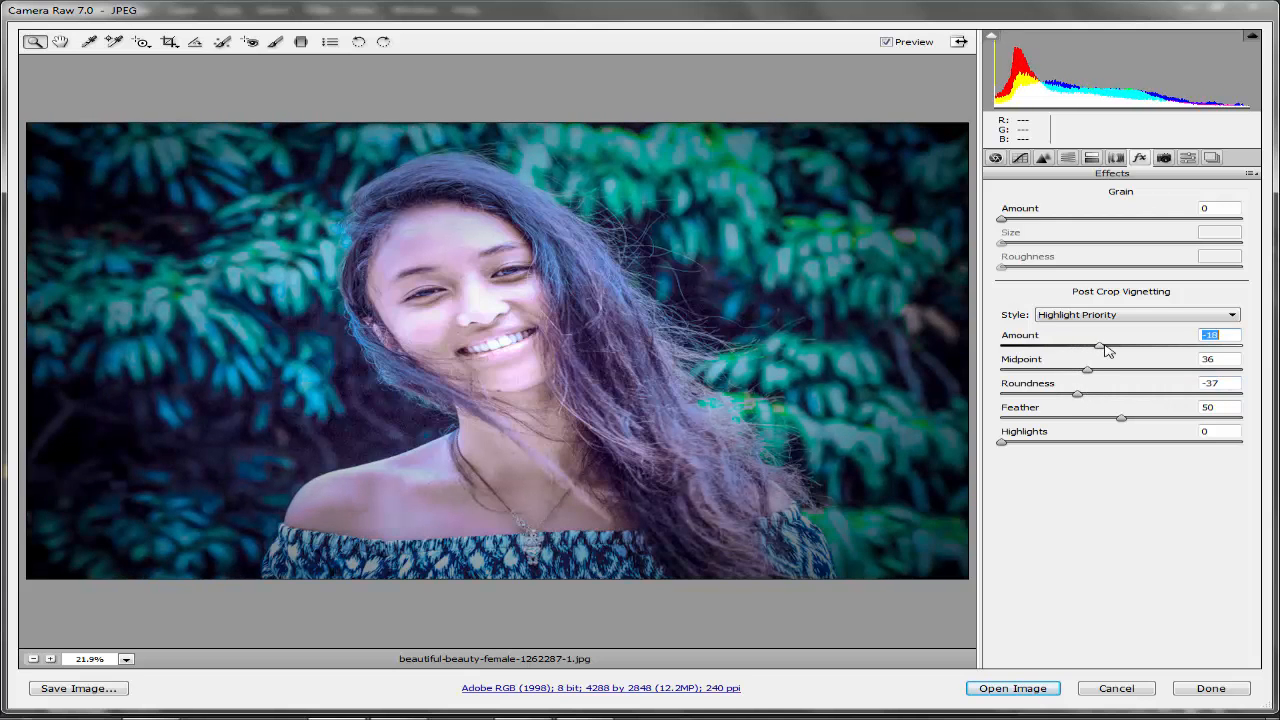
Open the Camera Raw result in Photoshop and compare it with the layered portrait document.
left_click(1045, 689)
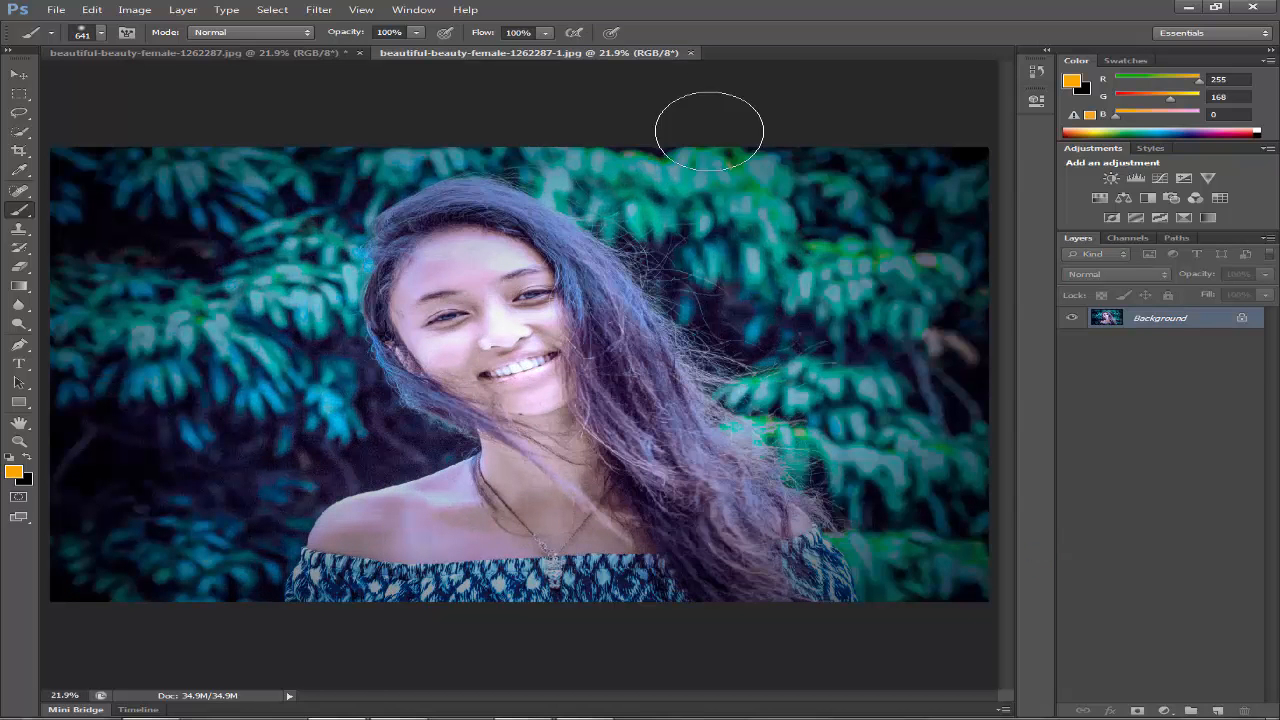
left_click(300, 55)
left_click(451, 54)
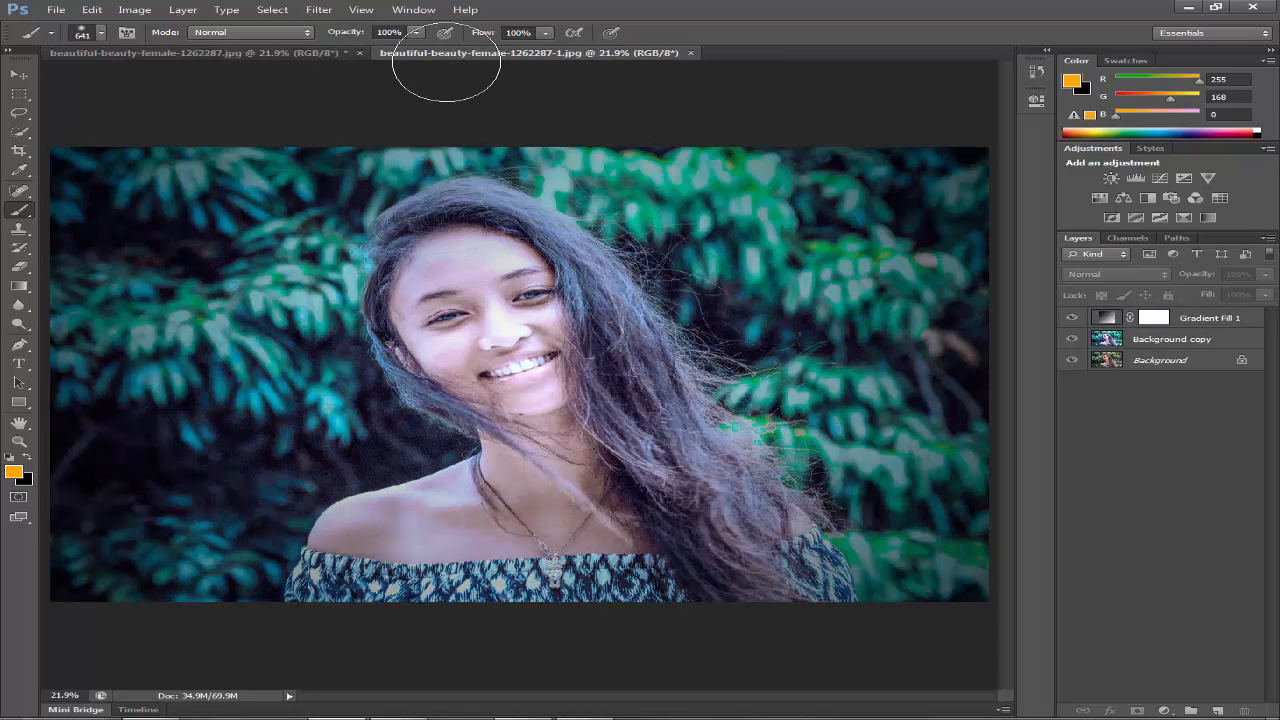
Save the adjusted image to the Desktop in JPEG format as beautiful-beauty-female-1262287-2.jpg.
left_click(57, 9)
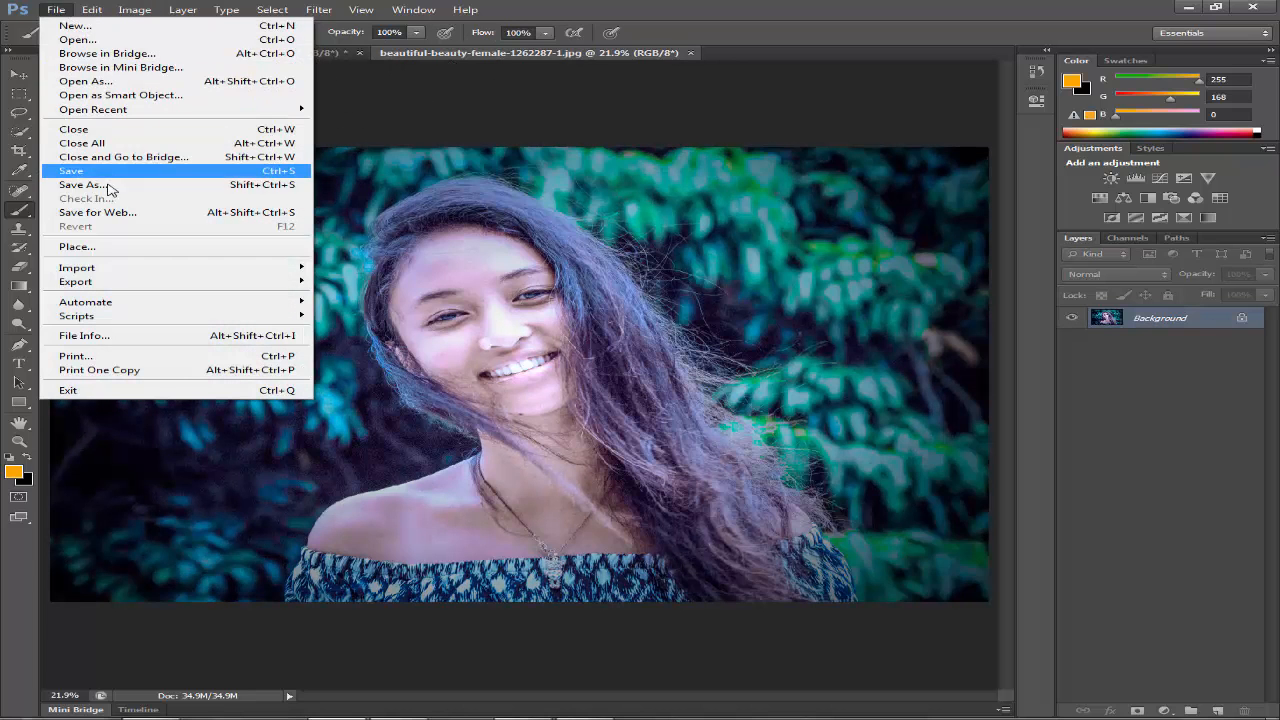
left_click(70, 183)
left_click(690, 422)
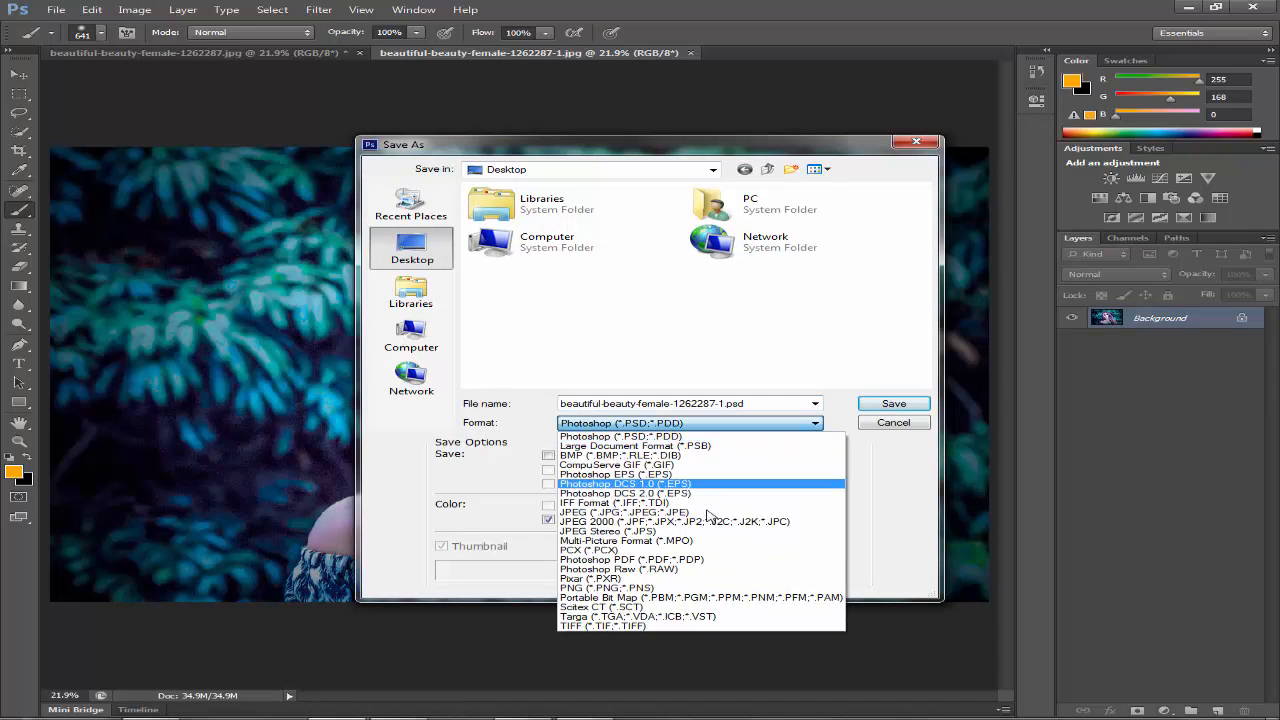
left_click(705, 512)
left_click(729, 403)
left_click(719, 403)
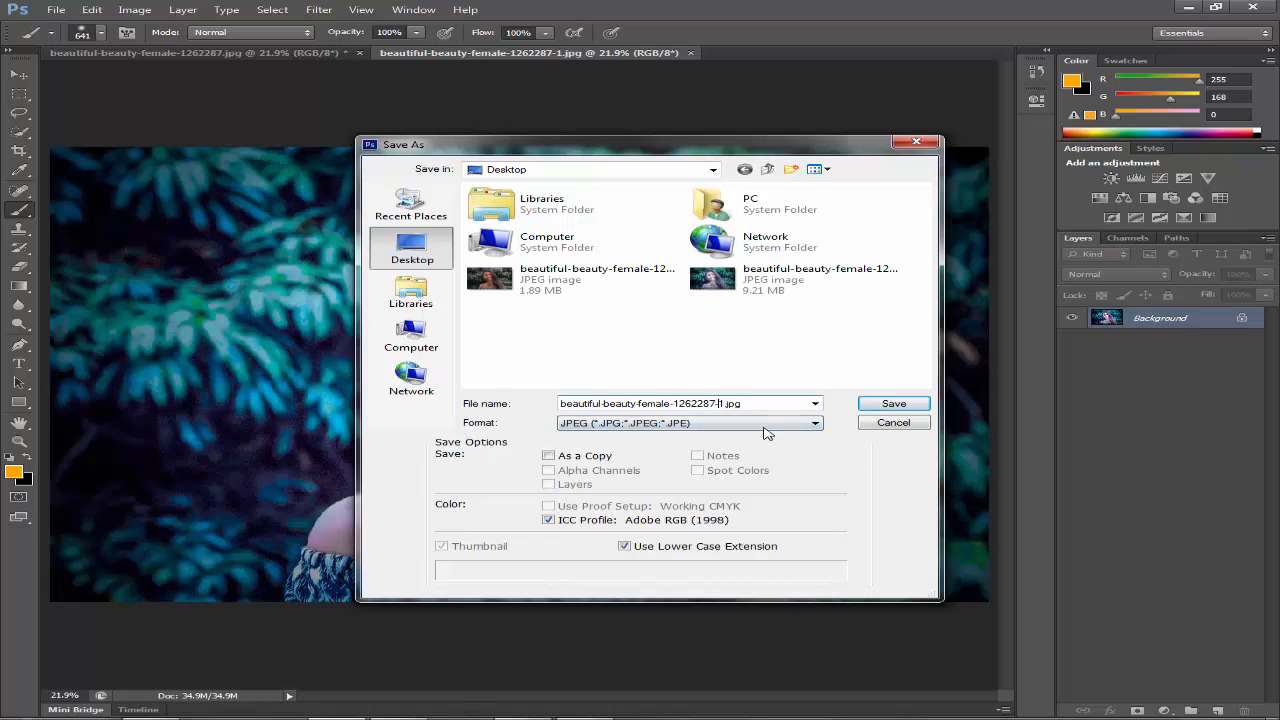
type("2")
key("Return")
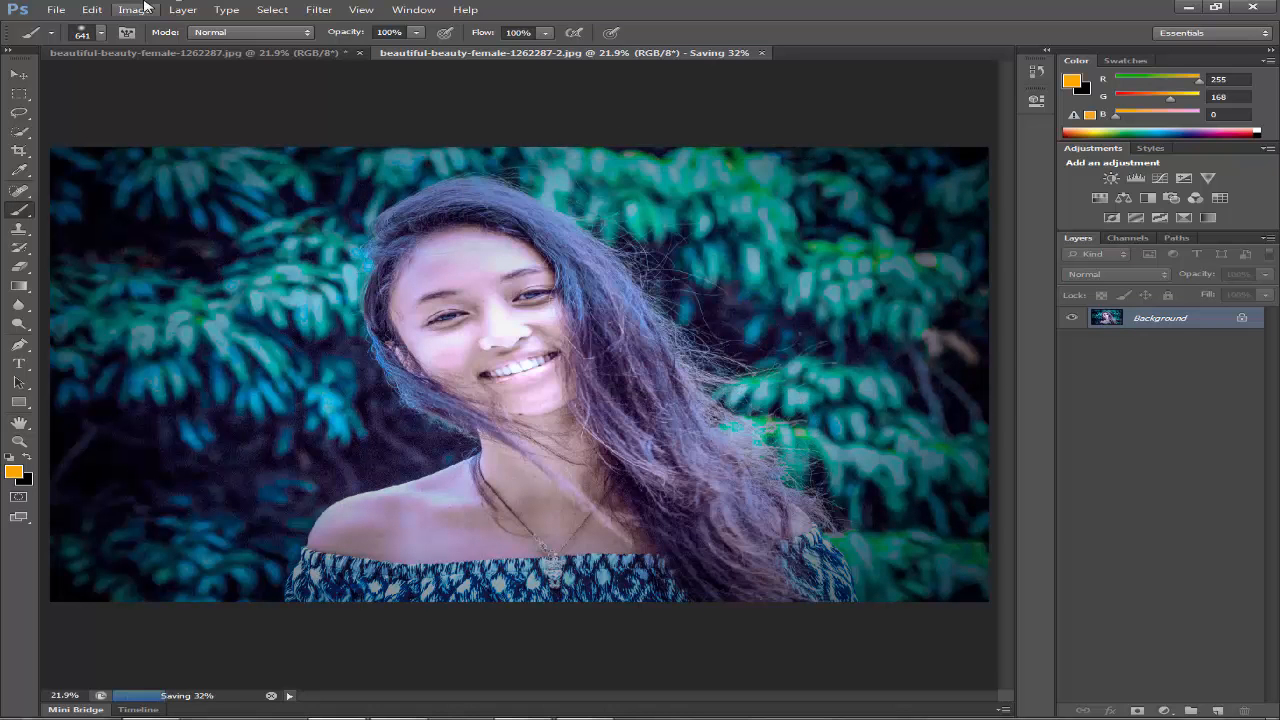
Preview the saved portrait versions from the Desktop in Windows Photo Viewer, comparing copy 1 with copy 2.
left_click(55, 8)
left_click(92, 38)
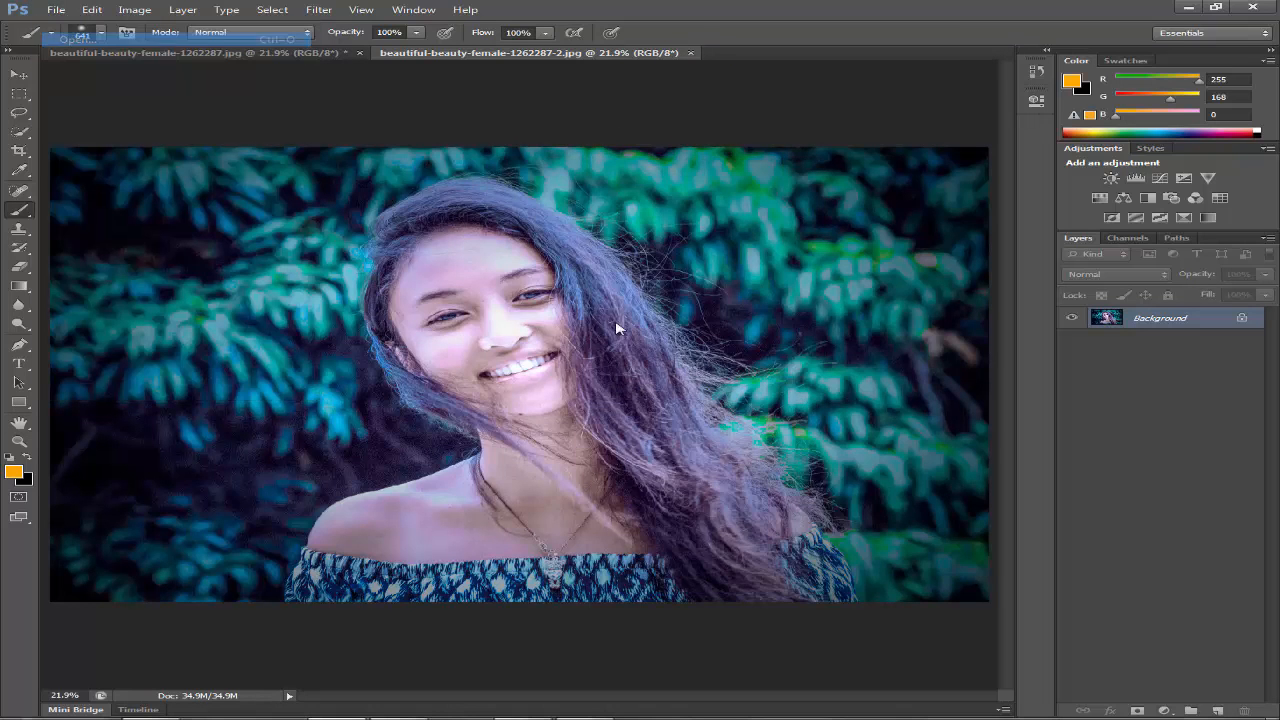
left_click(575, 316)
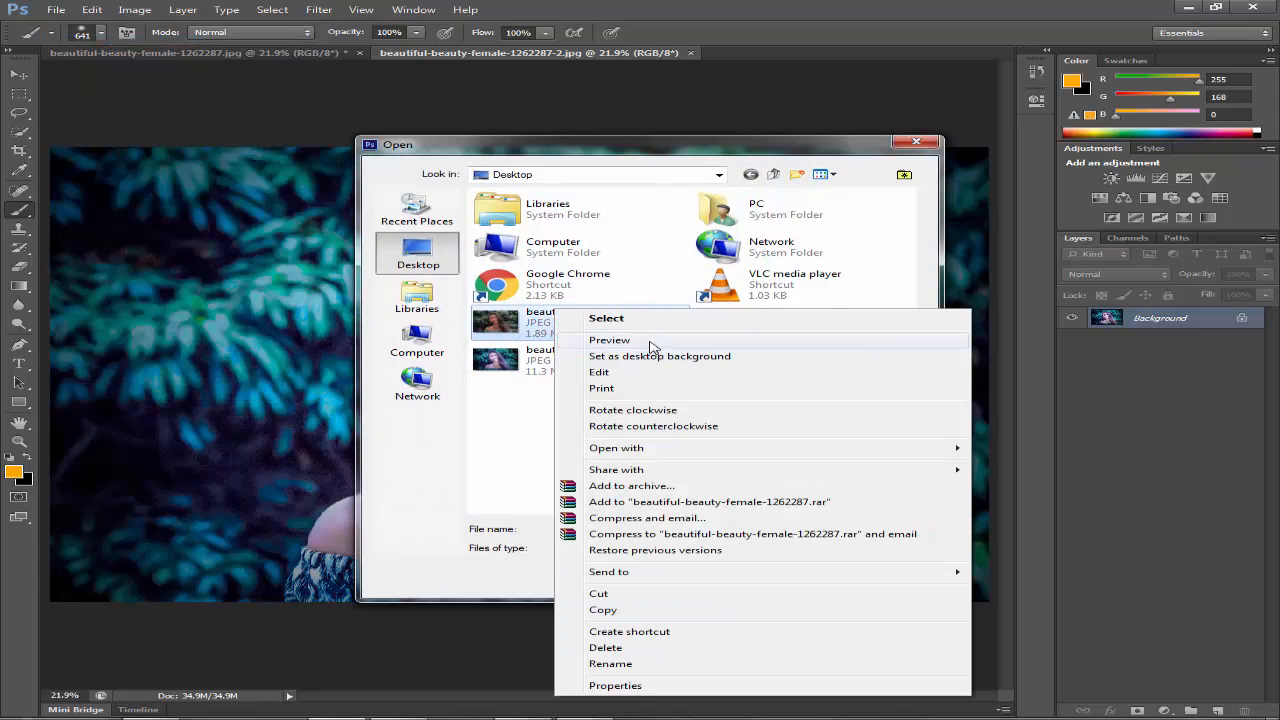
left_click(652, 345)
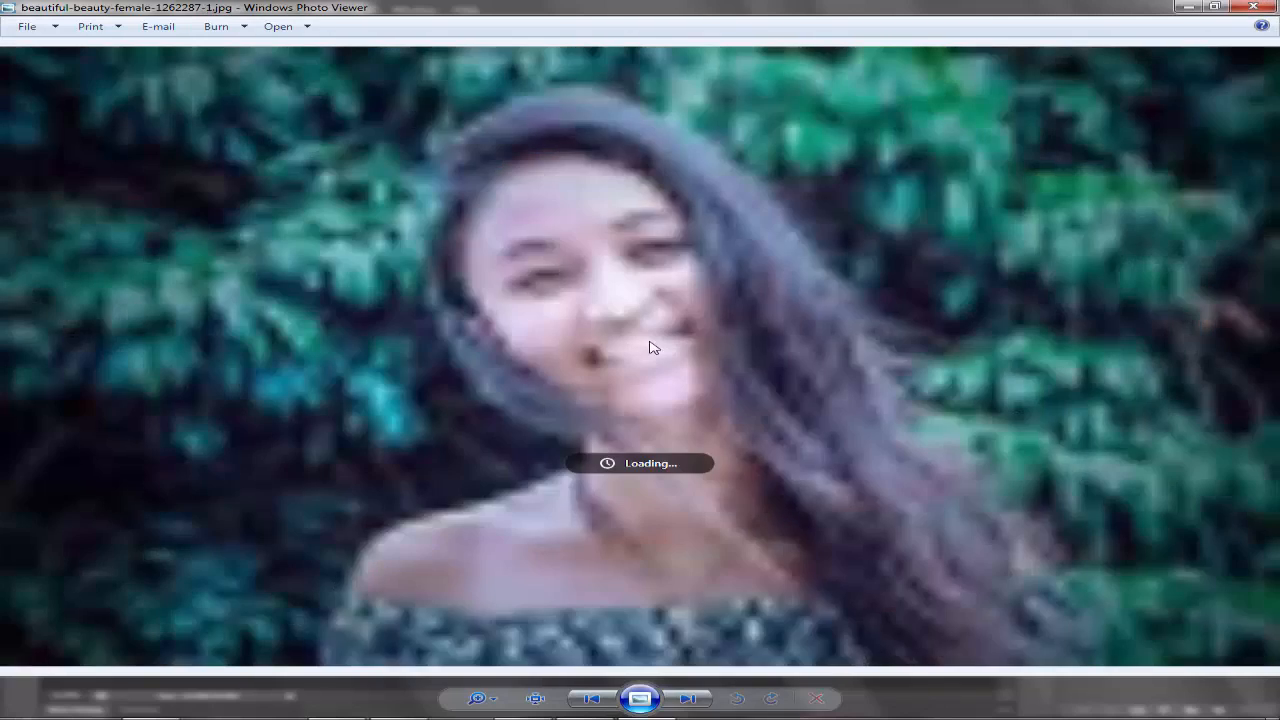
key("Right")
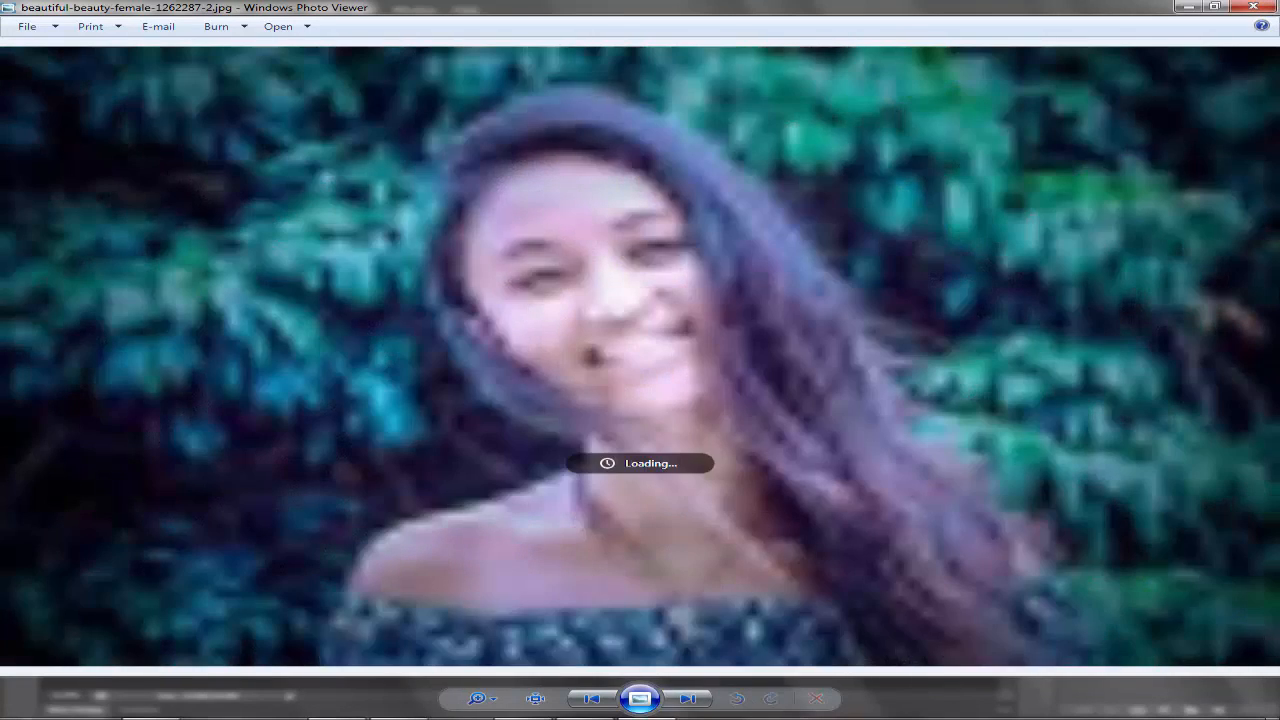